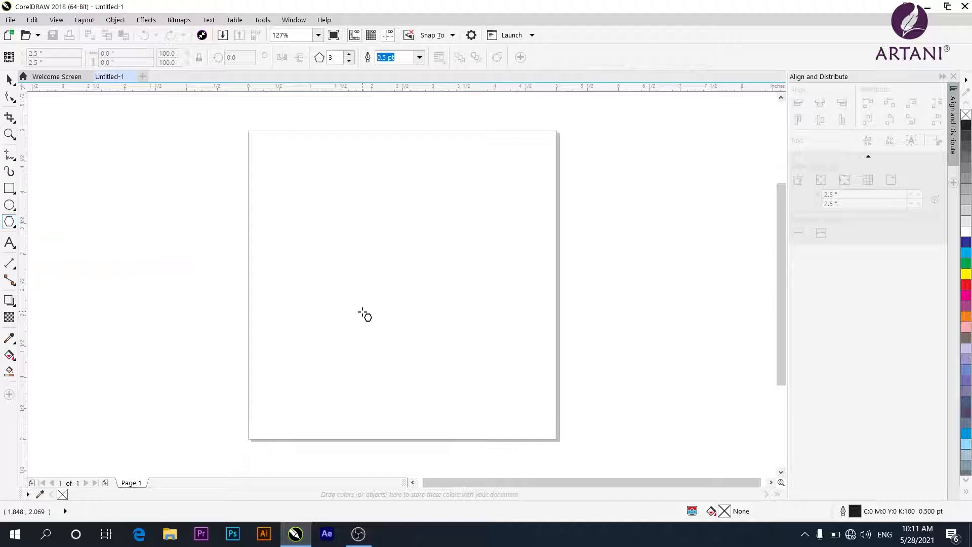
# Step: Draw a triangle about 1.6 × 1.5 inches across the page's left edge with the Polygon tool and raise it to 6 sides
pyautogui.moveTo(228, 172)
pyautogui.mouseDown()
pyautogui.moveTo(312, 283)
pyautogui.moveTo(345, 299)
pyautogui.mouseUp()
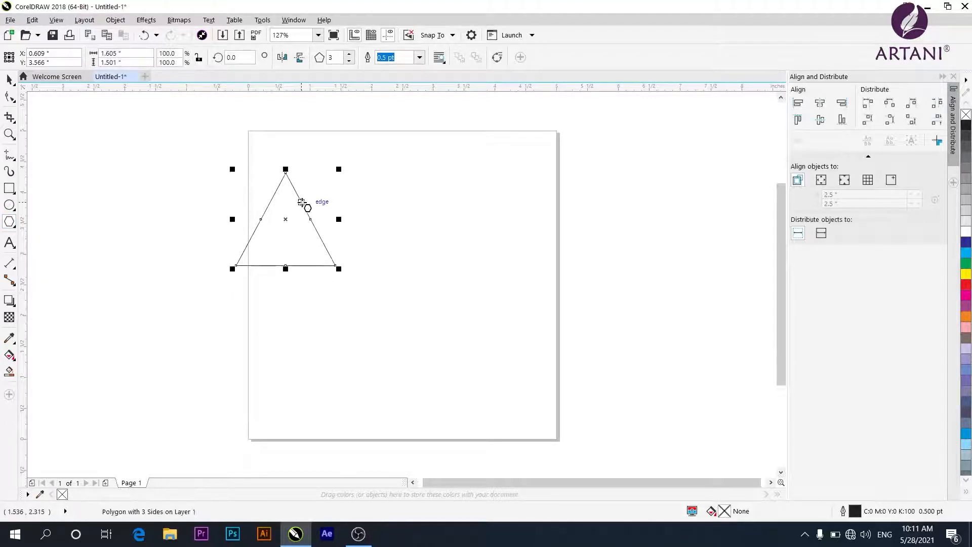
pyautogui.click(350, 54)
pyautogui.click(350, 54)
pyautogui.click(351, 55)
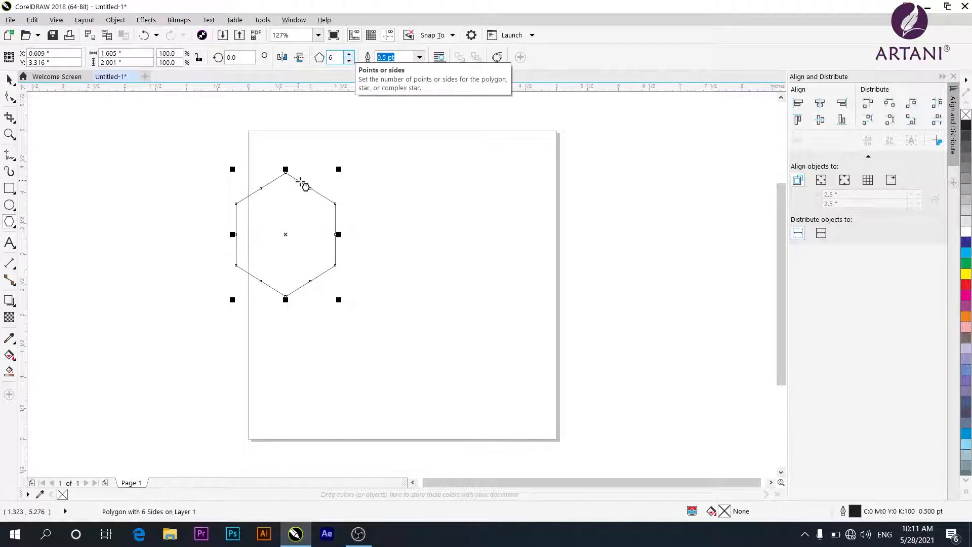
# Step: Try a higher side count on the hexagon and reduce it back to 3 sides
pyautogui.click(350, 53)
pyautogui.click(350, 53)
pyautogui.click(350, 61)
pyautogui.click(350, 61)
pyautogui.click(350, 61)
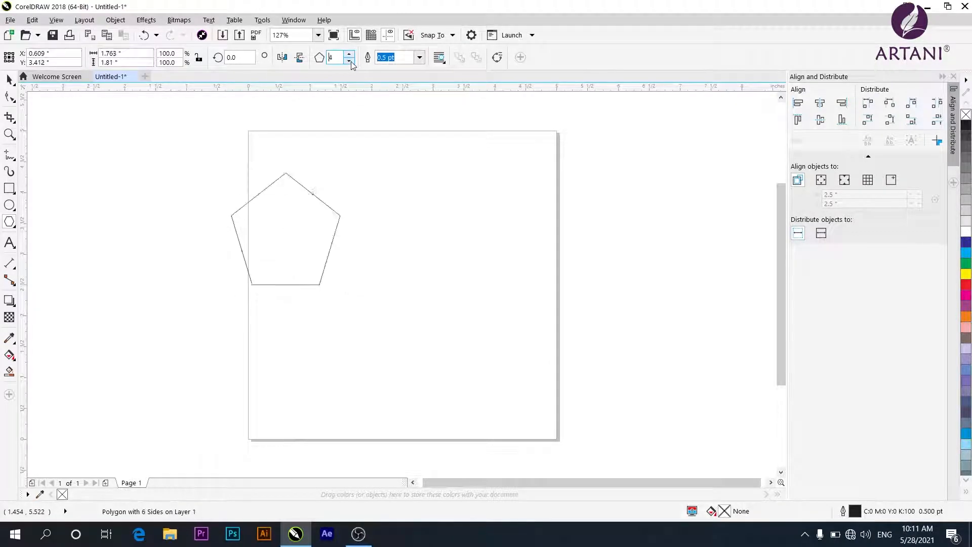
pyautogui.click(350, 61)
pyautogui.click(350, 61)
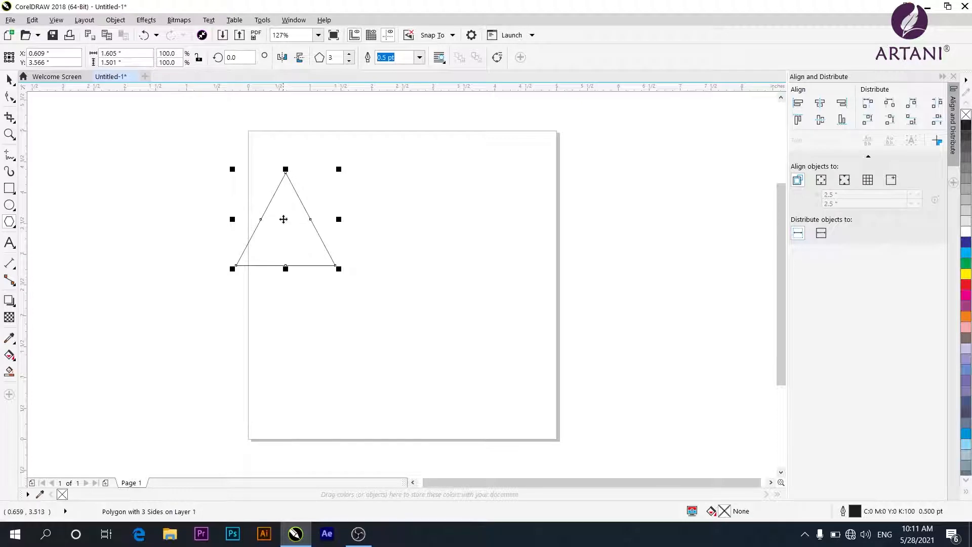
# Step: Increase the triangle's number of sides step by step to 9
pyautogui.click(350, 54)
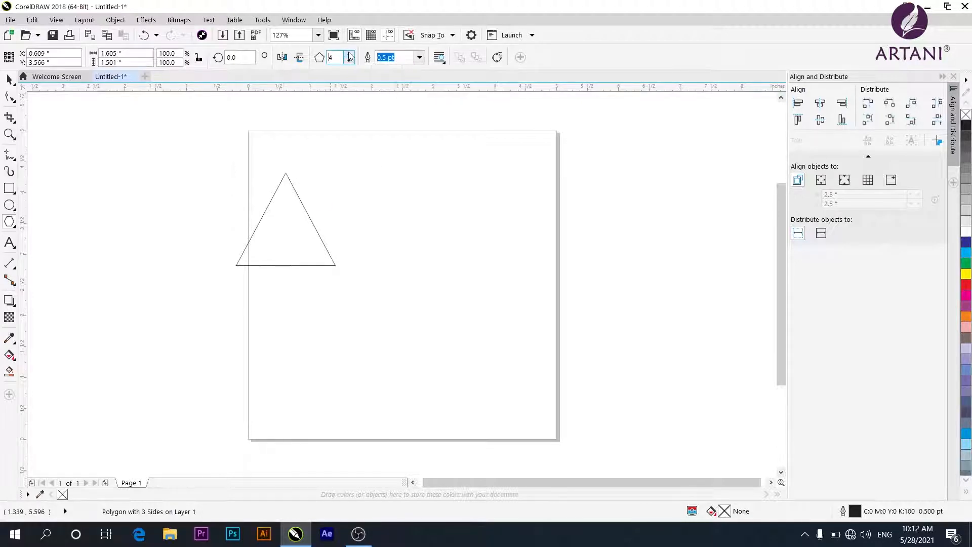
pyautogui.click(349, 55)
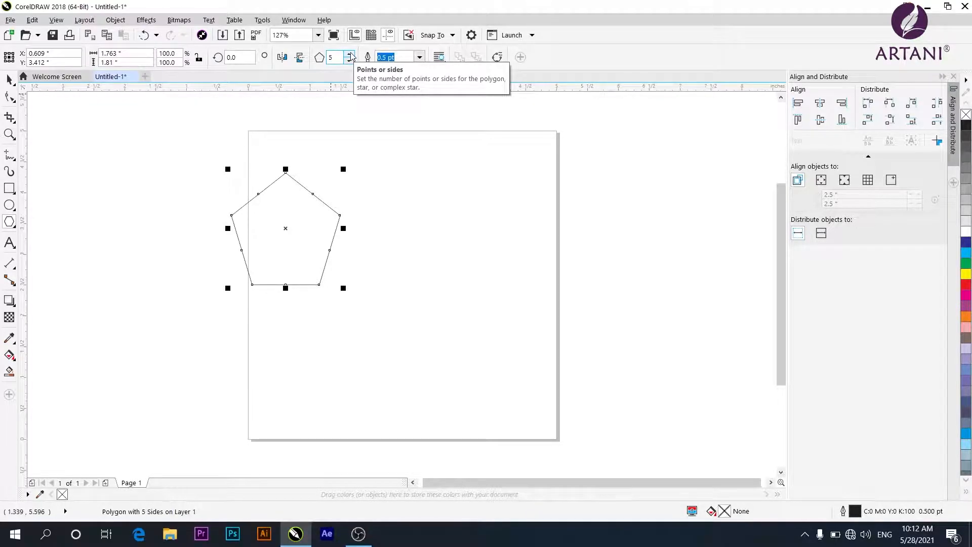
pyautogui.click(351, 55)
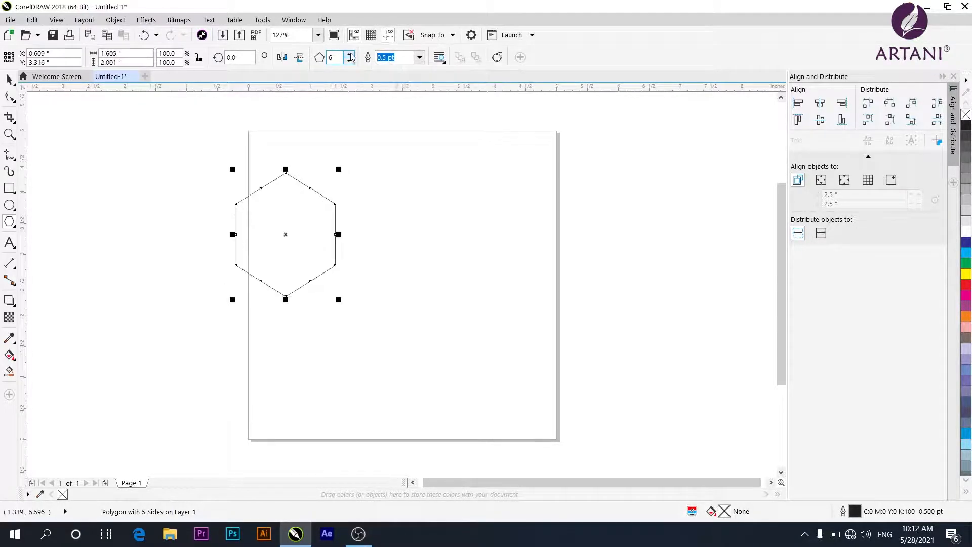
pyautogui.click(350, 54)
pyautogui.click(351, 54)
pyautogui.click(350, 54)
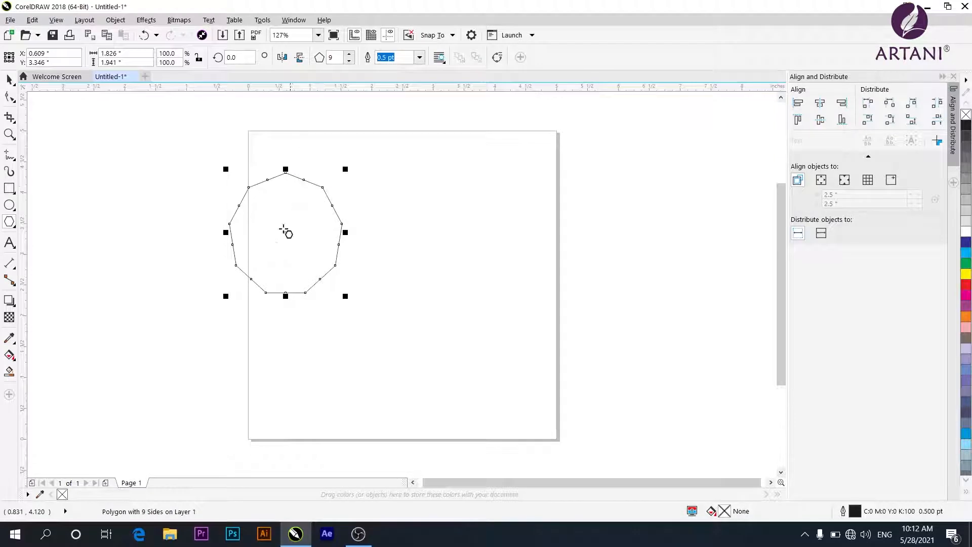
# Step: Lower the polygon's side count to 7 and raise it back to 9
pyautogui.click(350, 62)
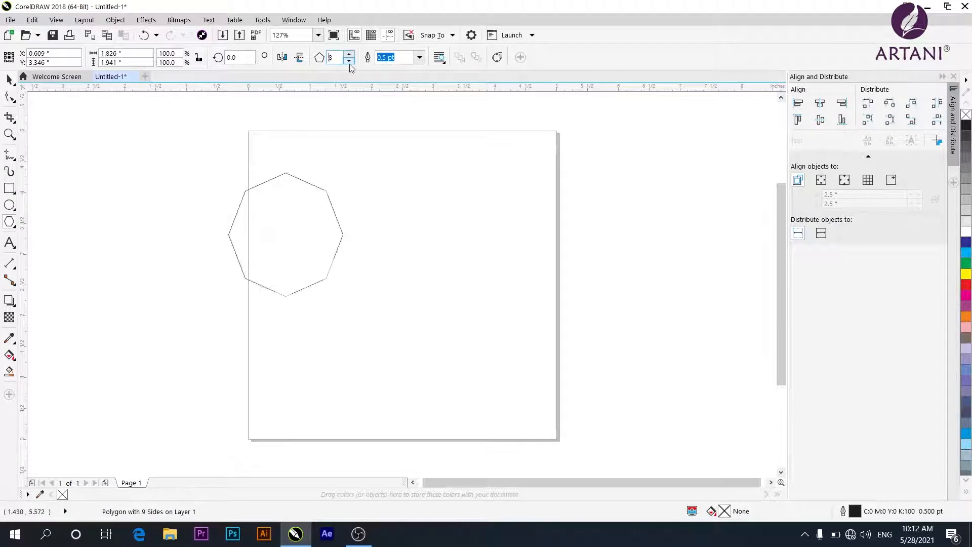
pyautogui.click(349, 62)
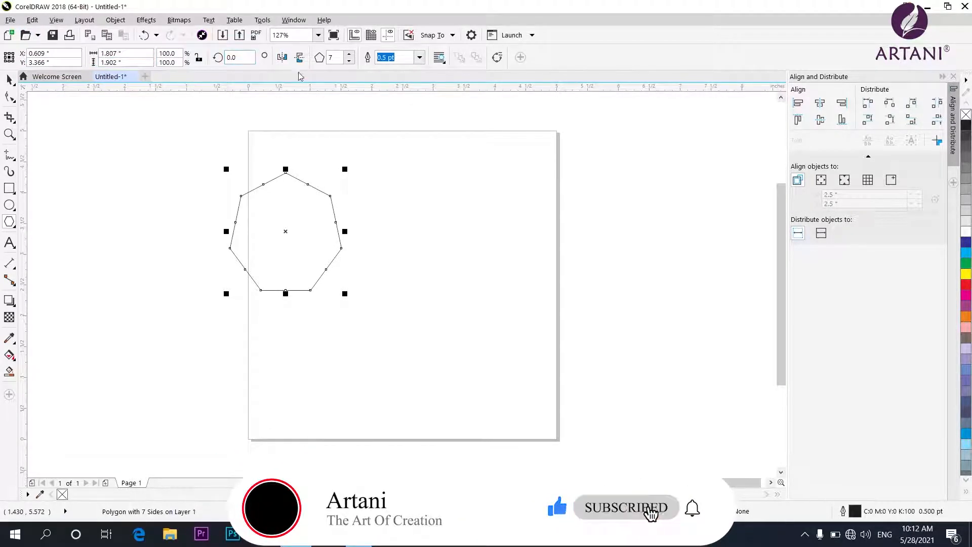
pyautogui.click(349, 54)
pyautogui.click(349, 54)
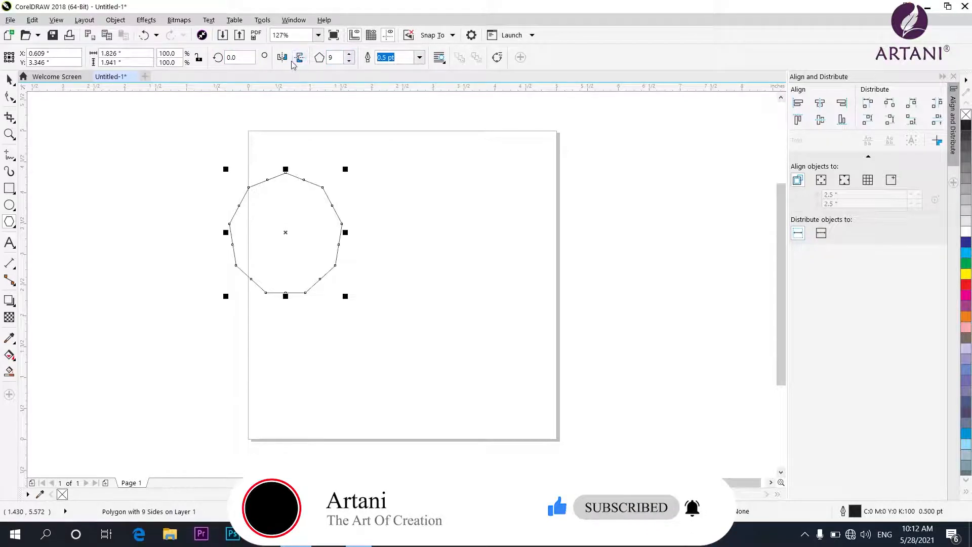
# Step: Mirror the nine-sided polygon vertically and delete it from the page
pyautogui.click(300, 58)
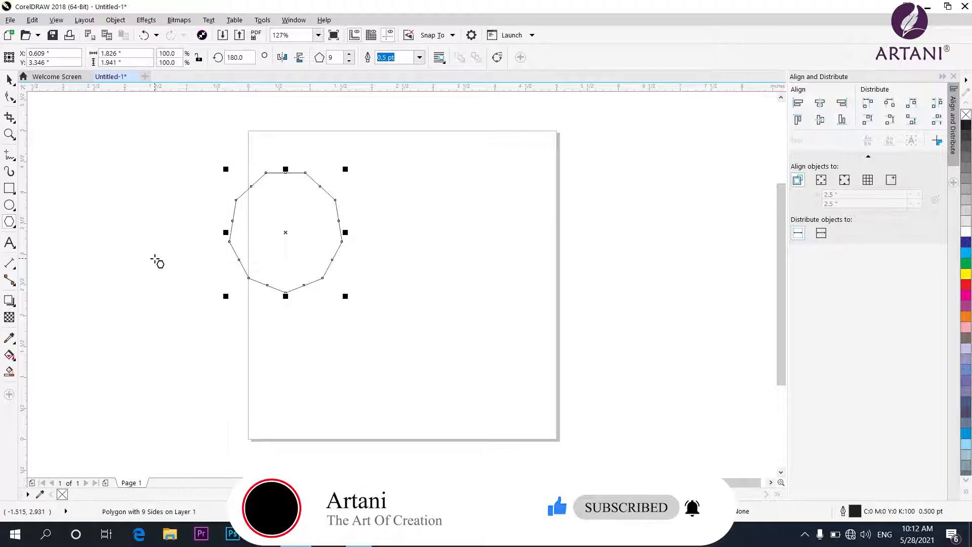
pyautogui.press('Delete')
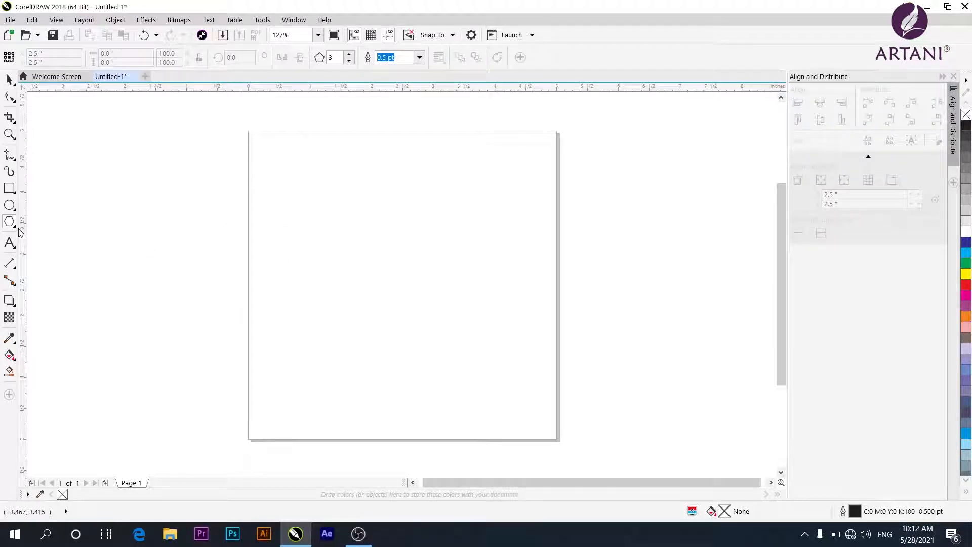
# Step: Draw two five-pointed stars with the Star tool, about 0.83 × 0.84 inches in the page's upper-left corner and about 0.87 × 0.96 inches beside it
pyautogui.rightClick(14, 231)
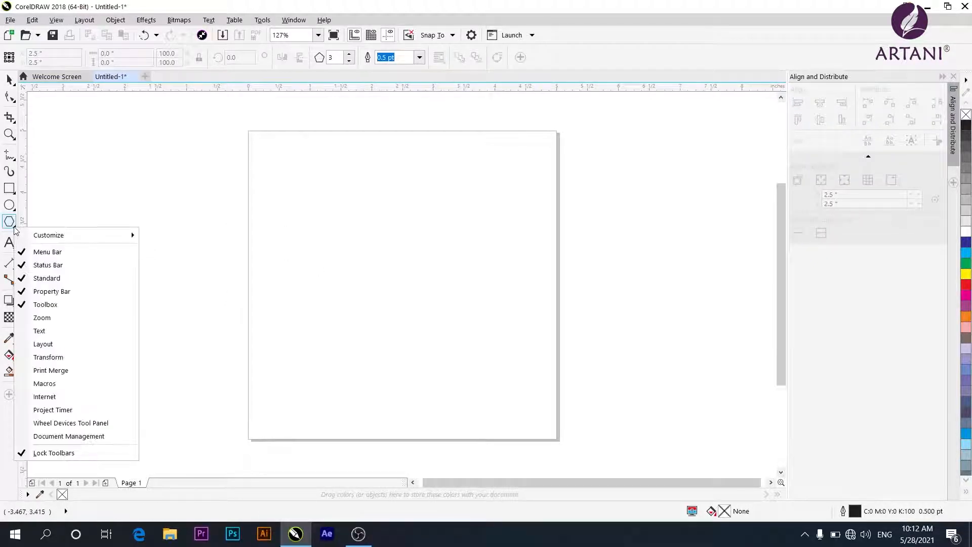
pyautogui.click(14, 228)
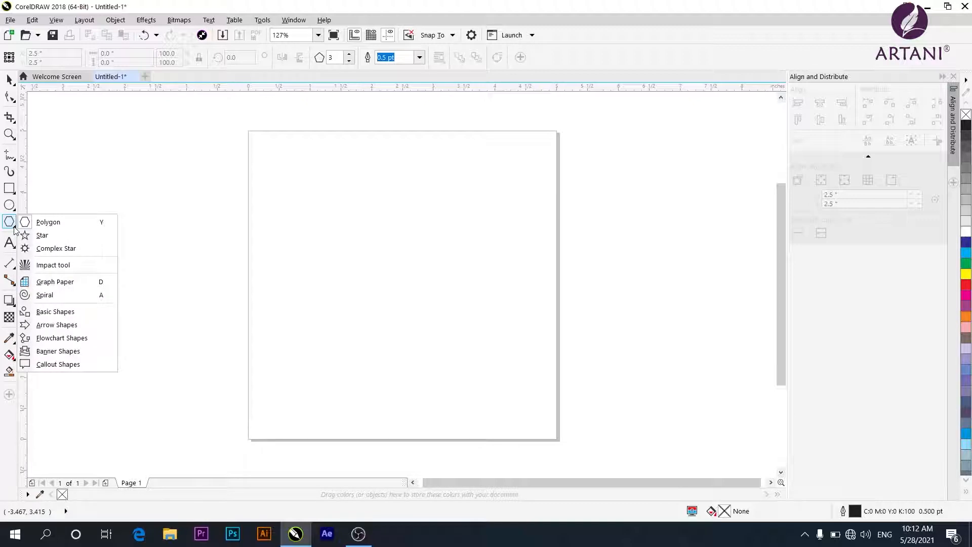
pyautogui.click(51, 238)
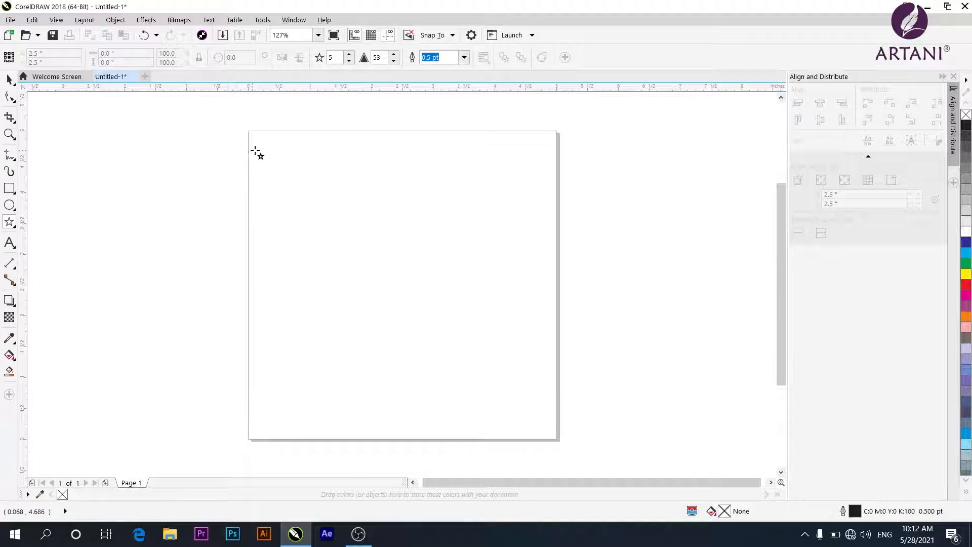
pyautogui.moveTo(250, 147); pyautogui.dragTo(308, 204)
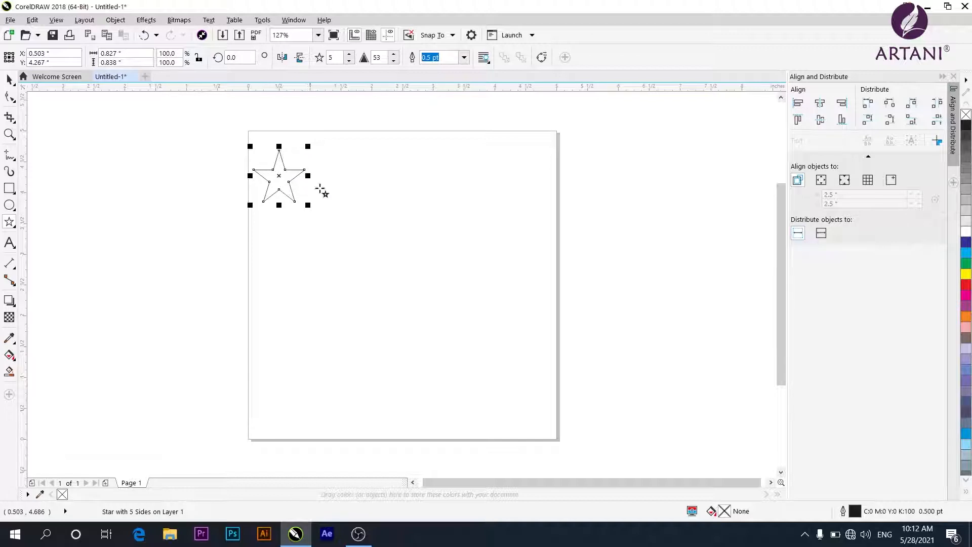
pyautogui.moveTo(359, 164); pyautogui.dragTo(413, 221)
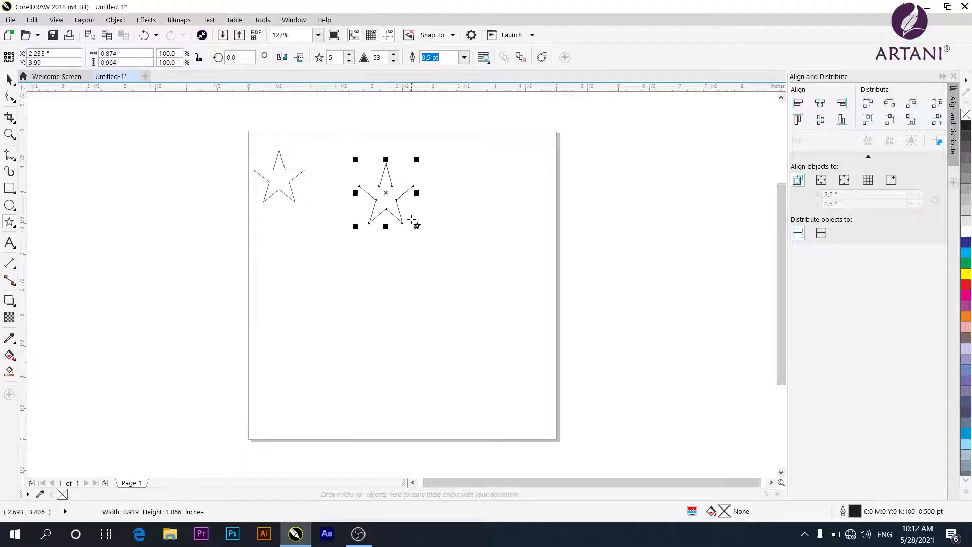
# Step: Vary the number of points on the second star and set it to 7
pyautogui.click(350, 54)
pyautogui.click(351, 54)
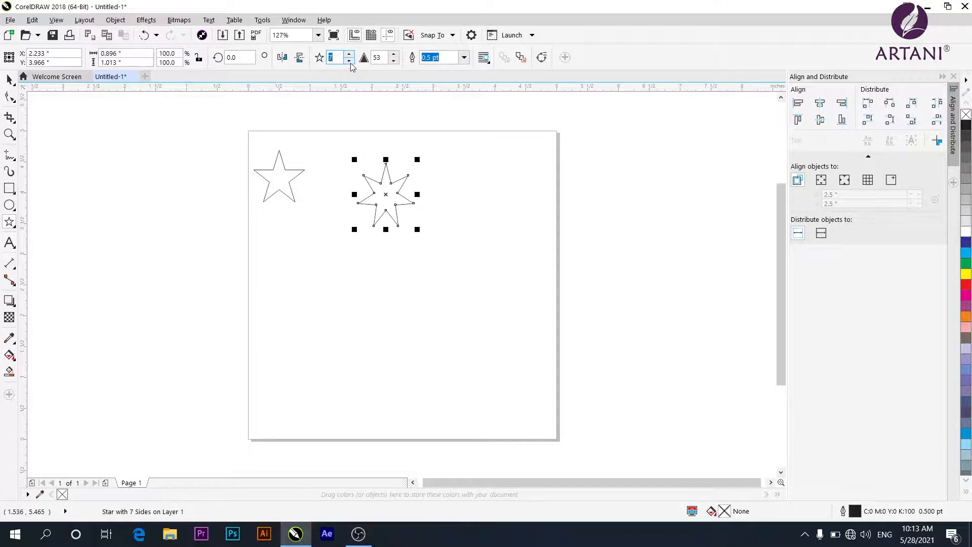
pyautogui.click(351, 61)
pyautogui.click(351, 61)
pyautogui.click(351, 62)
pyautogui.click(351, 55)
pyautogui.click(351, 55)
pyautogui.click(351, 55)
# Step: Try the seven-pointed star's sharpness at 59 and reduce it to 40
pyautogui.click(393, 54)
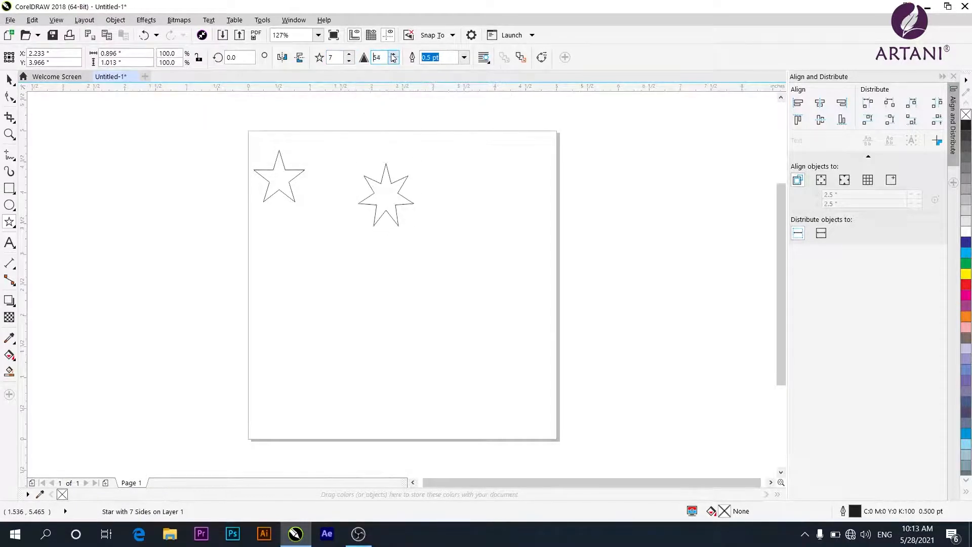
pyautogui.click(393, 54)
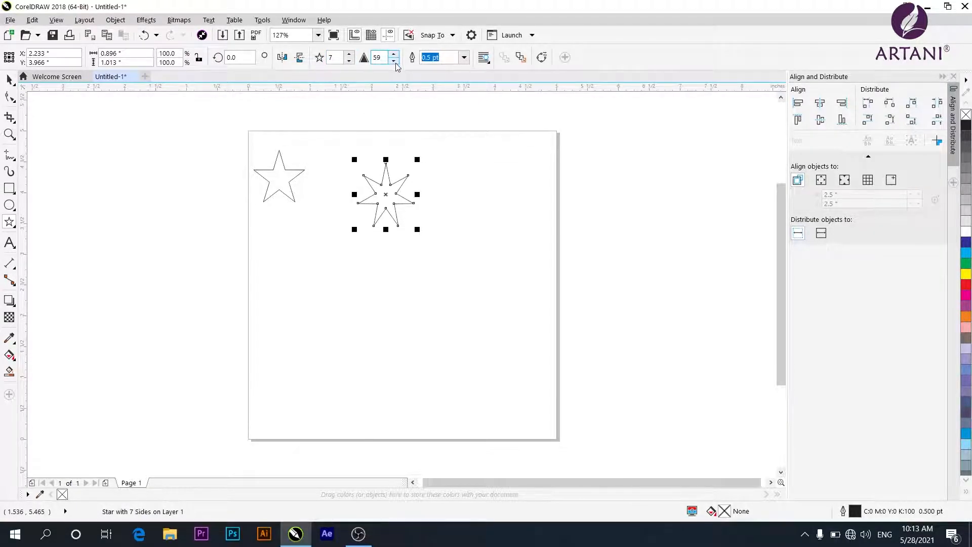
pyautogui.click(396, 63)
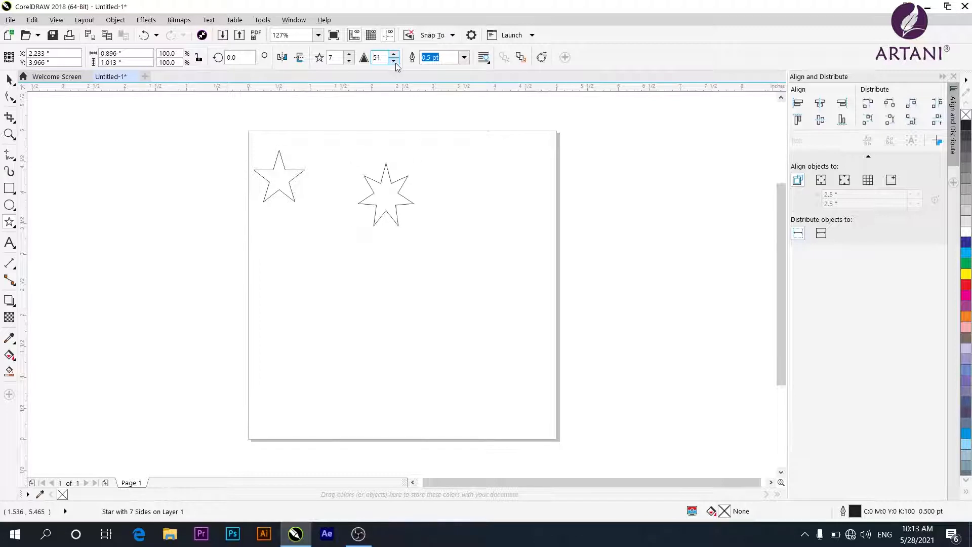
pyautogui.click(396, 63)
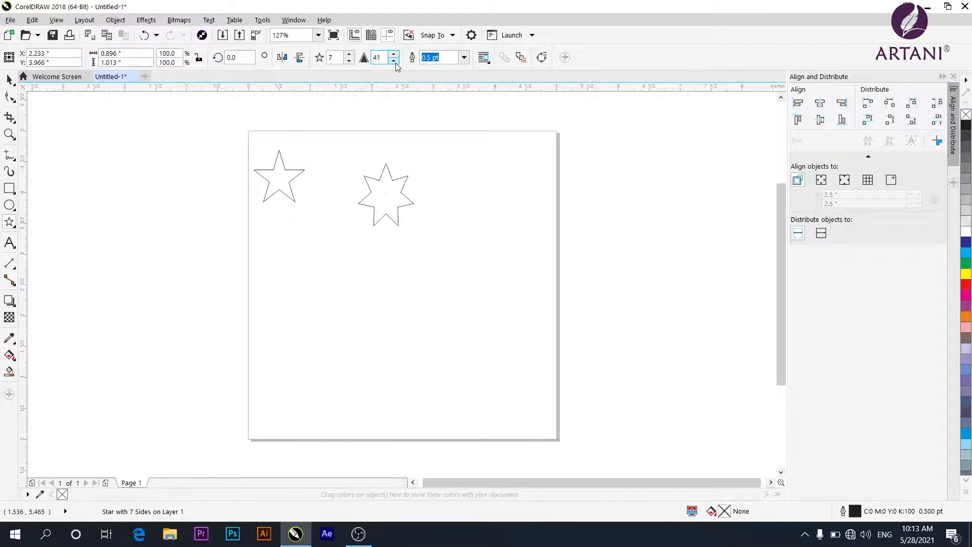
pyautogui.click(397, 63)
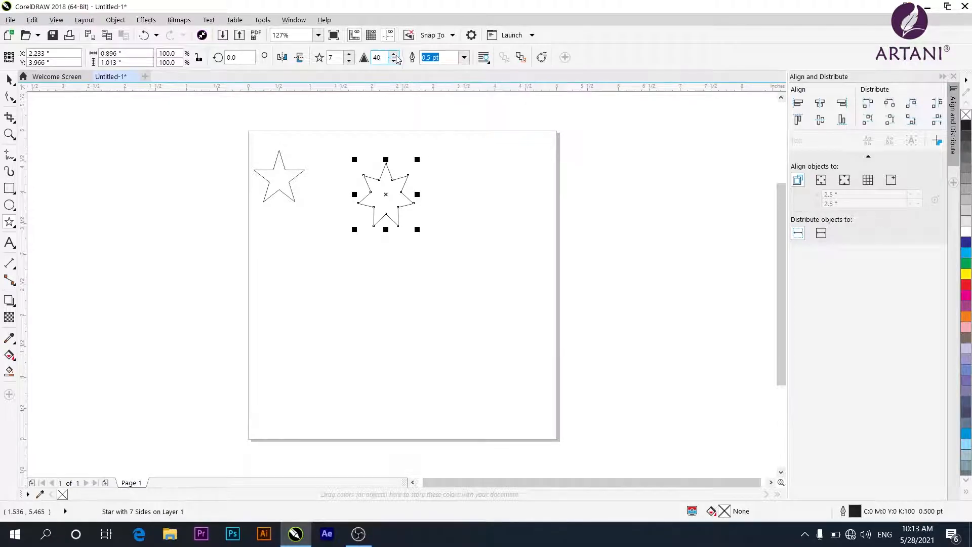
# Step: Raise the seven-pointed star's sharpness to 68
pyautogui.click(397, 59)
pyautogui.click(395, 55)
pyautogui.click(396, 54)
pyautogui.click(396, 55)
pyautogui.click(396, 55)
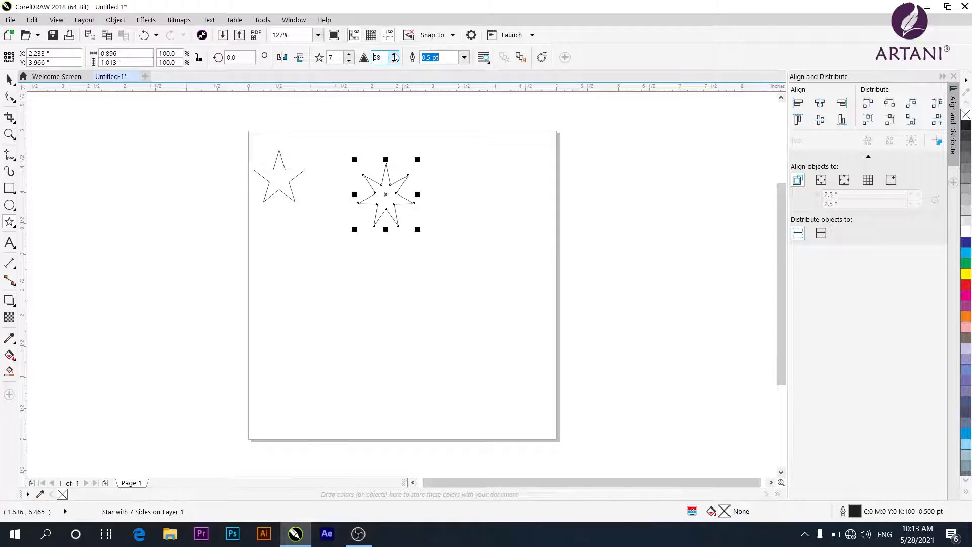
pyautogui.click(395, 54)
pyautogui.click(395, 54)
pyautogui.click(395, 55)
pyautogui.click(395, 55)
pyautogui.click(394, 53)
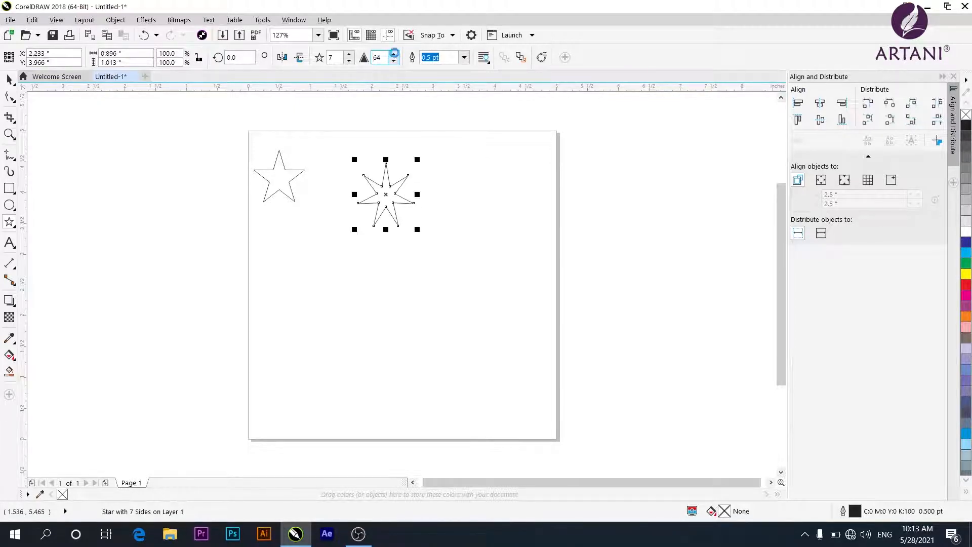
pyautogui.click(395, 54)
pyautogui.click(395, 55)
pyautogui.click(395, 55)
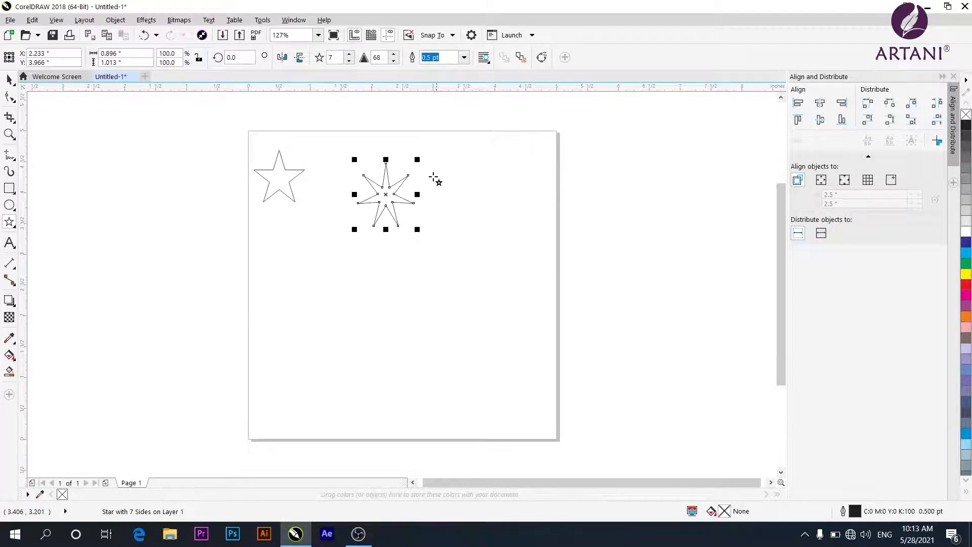
# Step: Set the seven-pointed star's outline width to 1.0 pt
pyautogui.click(464, 57)
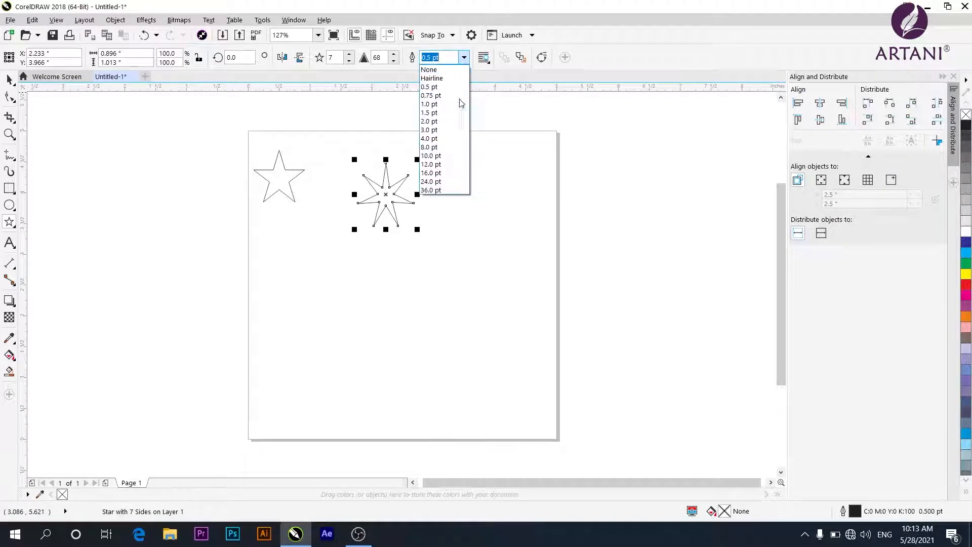
pyautogui.click(457, 104)
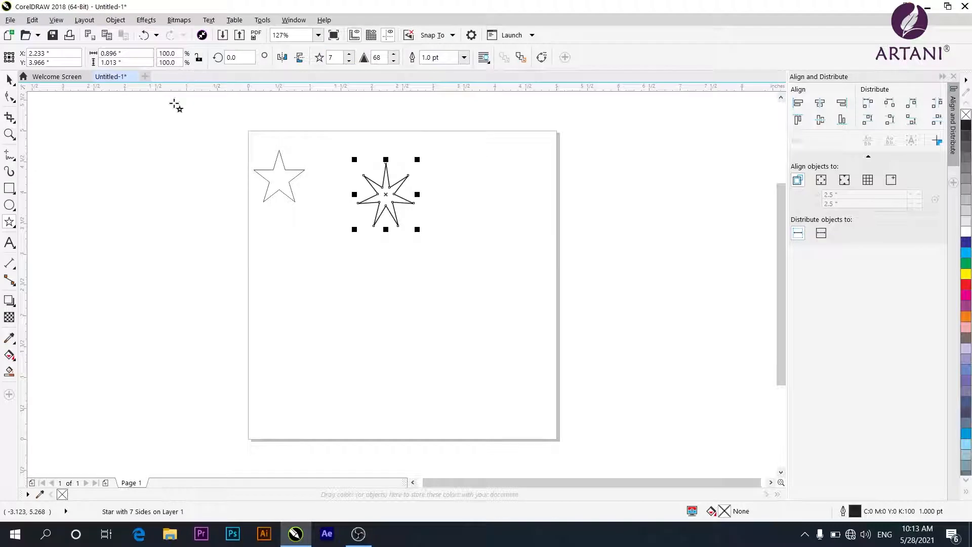
# Step: Draw a nine-pointed complex star about 1.49 × 1.43 inches outside the page, on its left side
pyautogui.click(17, 227)
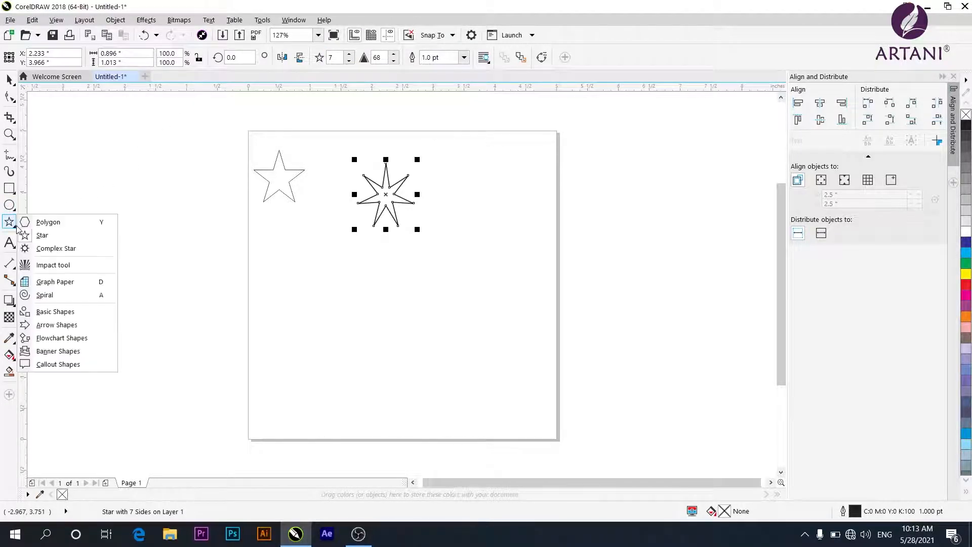
pyautogui.click(56, 249)
pyautogui.moveTo(86, 177); pyautogui.dragTo(179, 268)
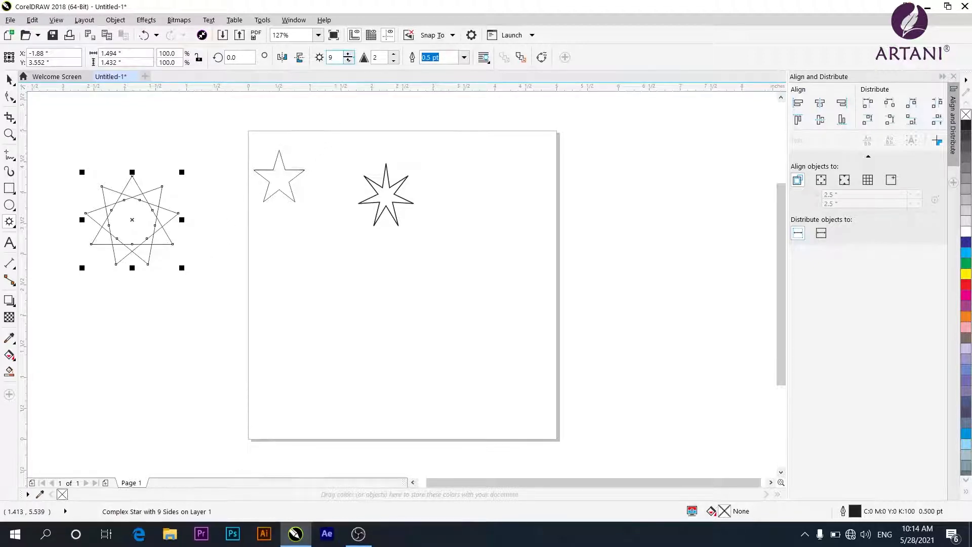
# Step: Increase the complex star's number of points to 13
pyautogui.click(349, 55)
pyautogui.click(349, 54)
pyautogui.click(349, 54)
pyautogui.click(349, 54)
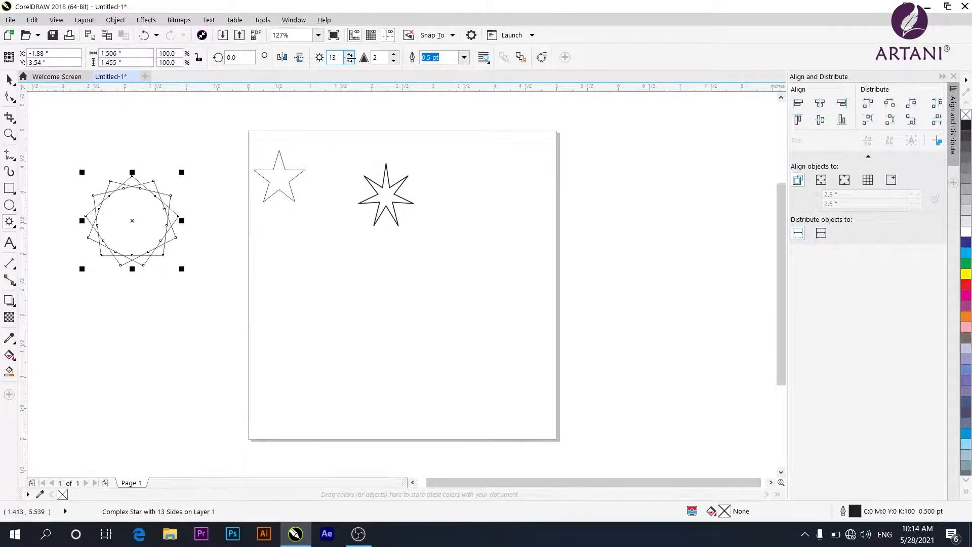
# Step: Reduce the complex star's number of points to 7
pyautogui.click(350, 60)
pyautogui.click(349, 60)
pyautogui.click(350, 60)
pyautogui.click(349, 60)
pyautogui.click(349, 60)
pyautogui.click(349, 60)
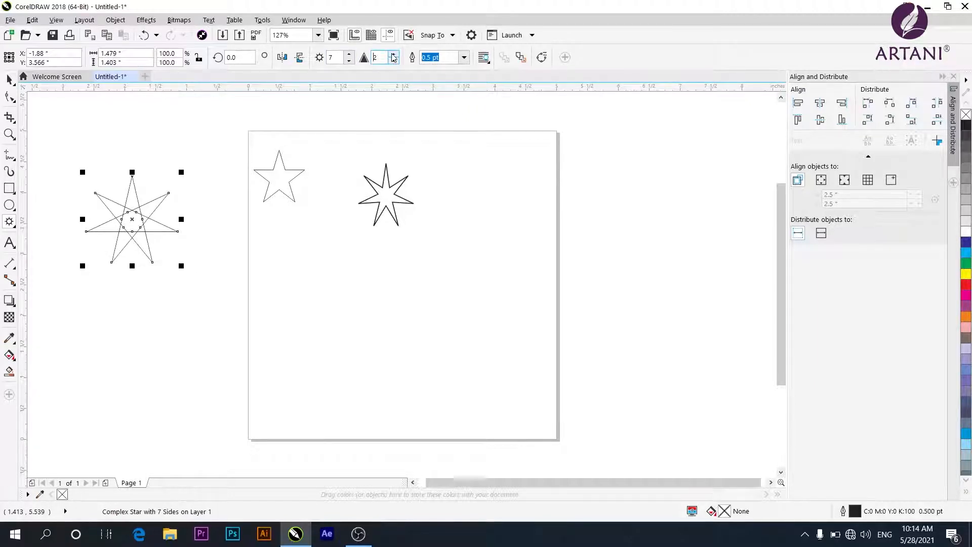
# Step: Lower the complex star's sharpness to 1 and return it to 2
pyautogui.click(393, 62)
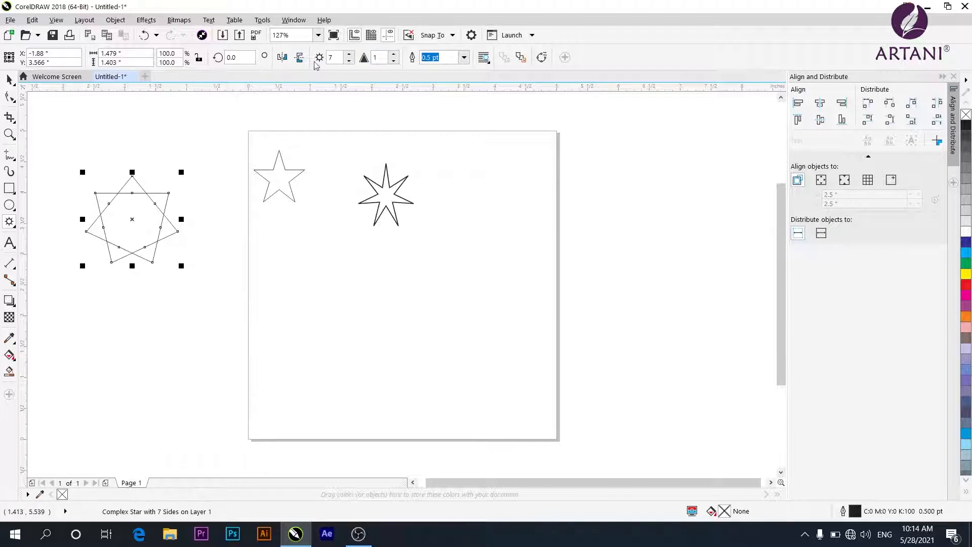
pyautogui.click(393, 58)
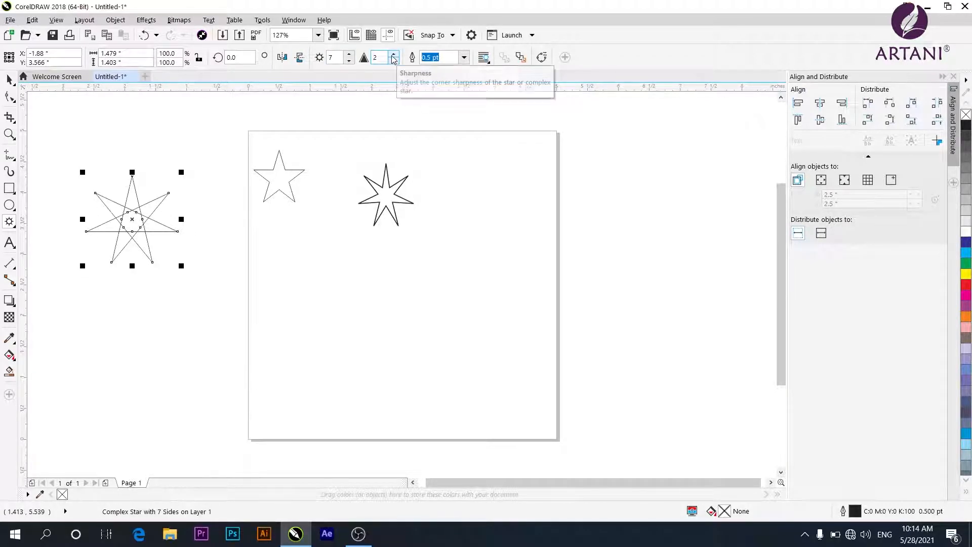
# Step: Lower the complex star's sharpness to 1 and increase its number of points to 12
pyautogui.click(393, 62)
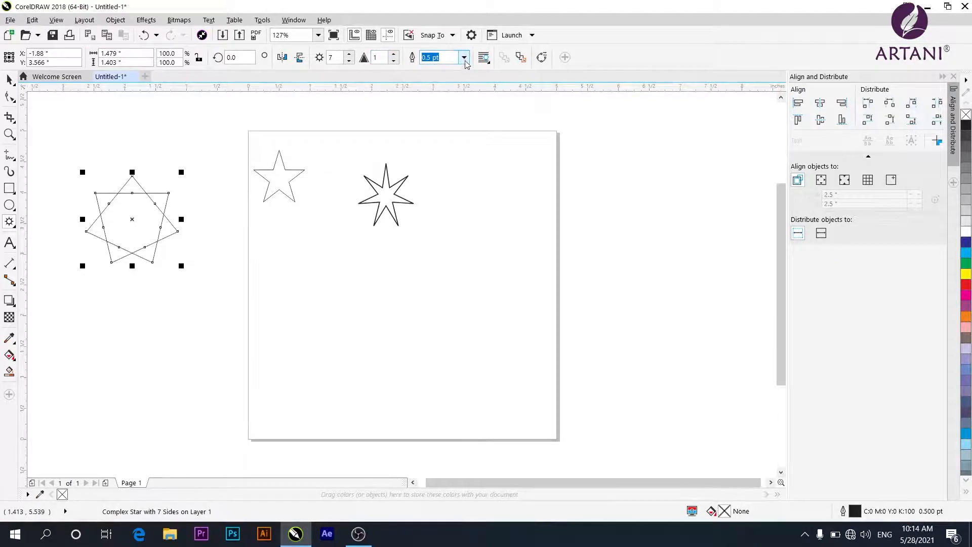
pyautogui.click(349, 54)
pyautogui.click(349, 54)
pyautogui.click(349, 54)
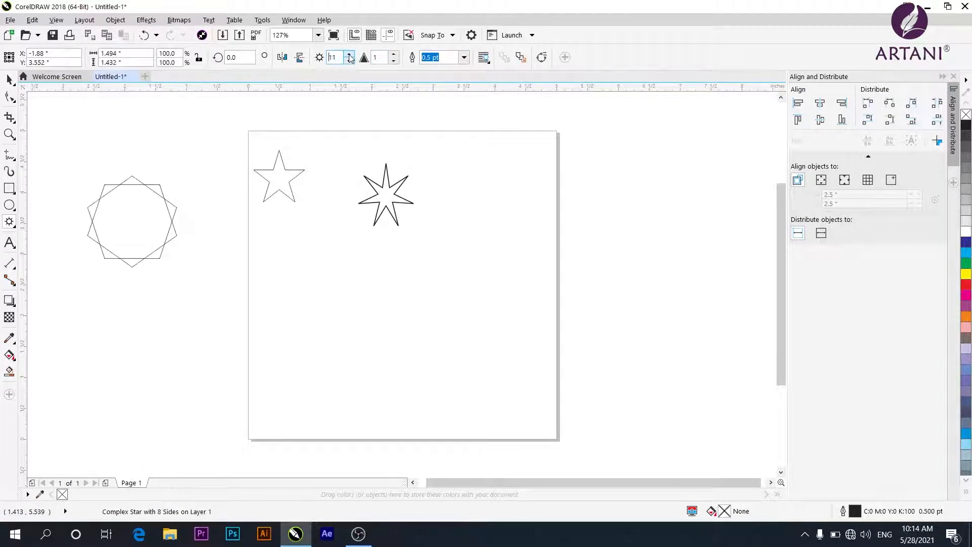
pyautogui.click(349, 54)
pyautogui.click(349, 54)
# Step: Raise the complex star's sharpness to 4
pyautogui.click(394, 54)
pyautogui.click(393, 54)
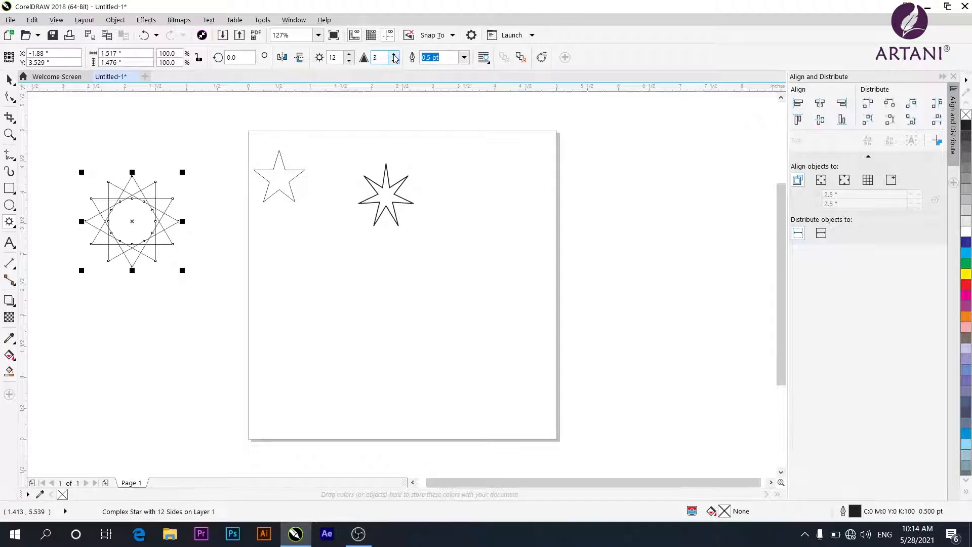
pyautogui.click(394, 54)
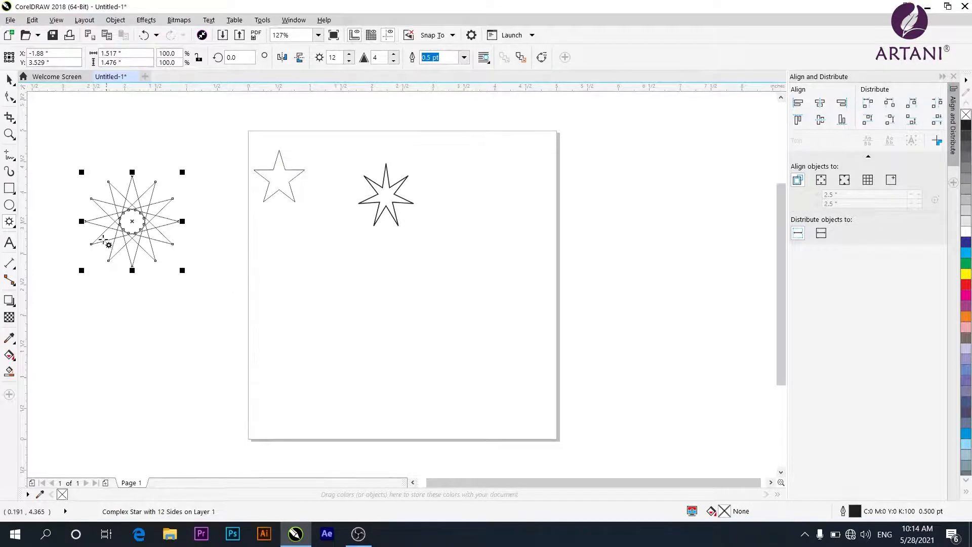
# Step: Choose the Impact tool for drawing and delete the complex star and both regular stars
pyautogui.click(14, 228)
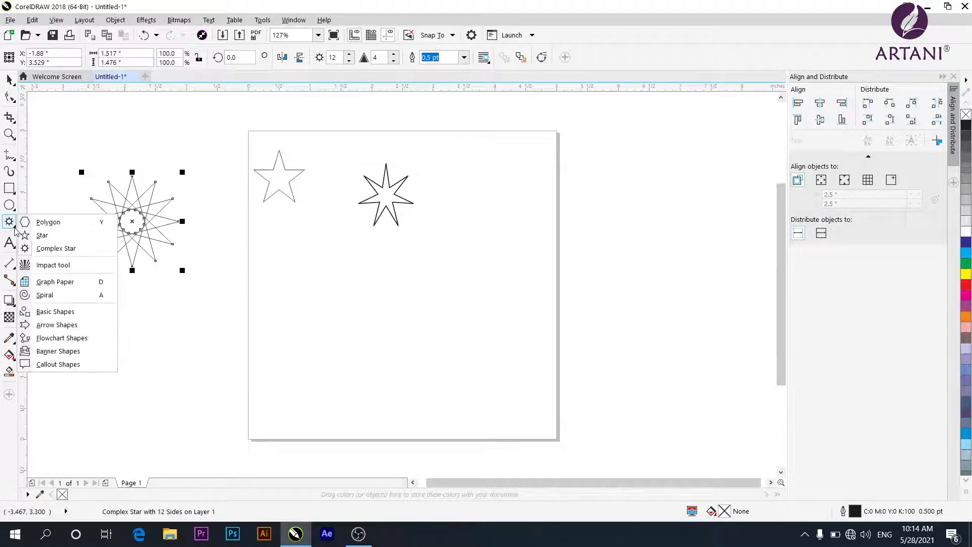
pyautogui.click(52, 269)
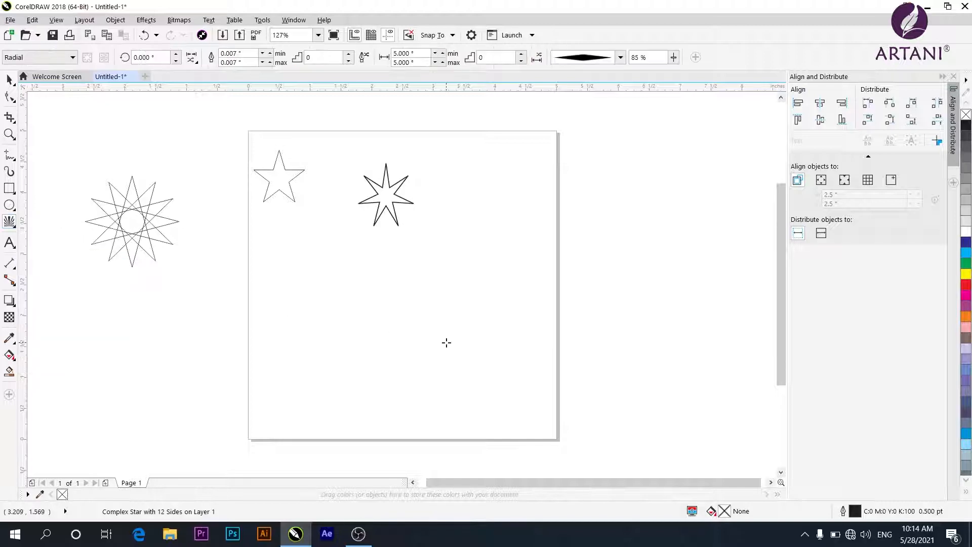
pyautogui.click(9, 80)
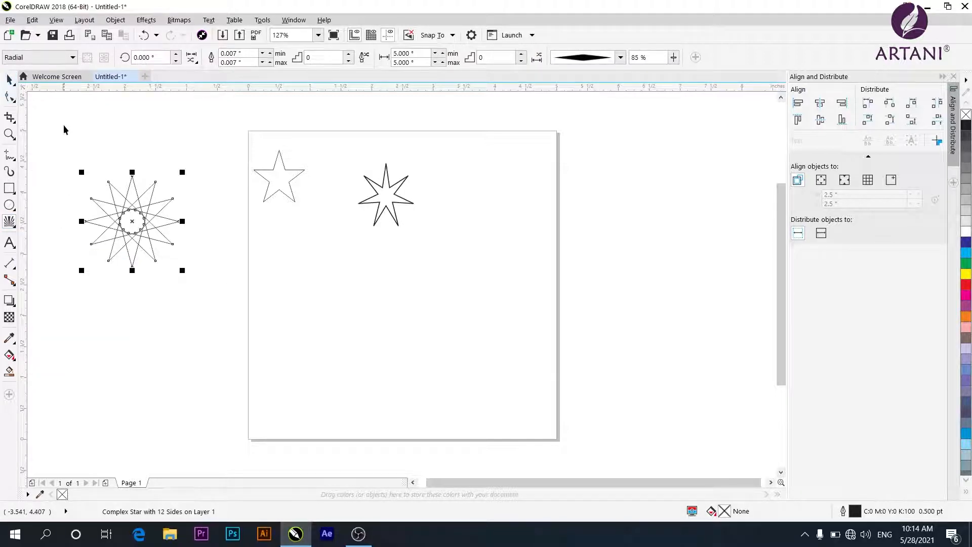
pyautogui.moveTo(65, 125); pyautogui.dragTo(436, 284)
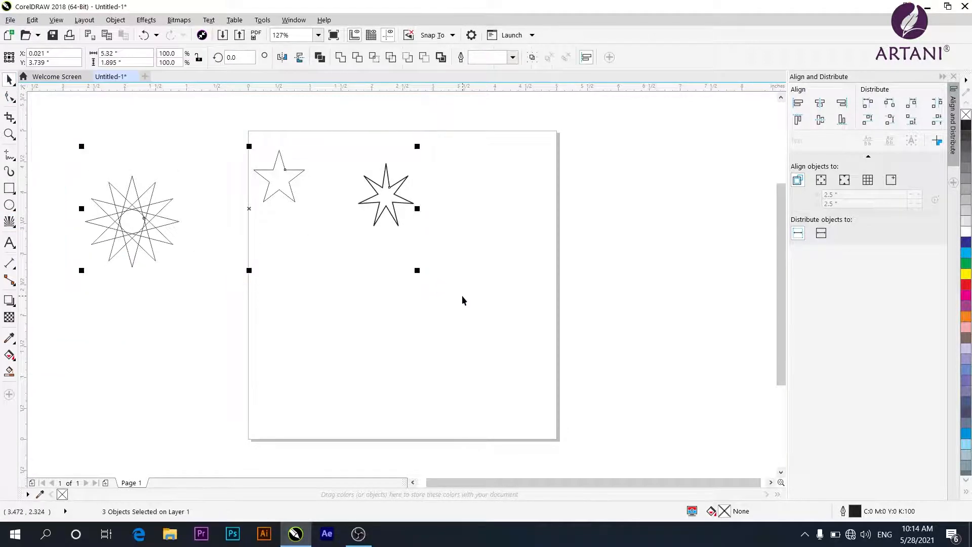
pyautogui.press('Delete')
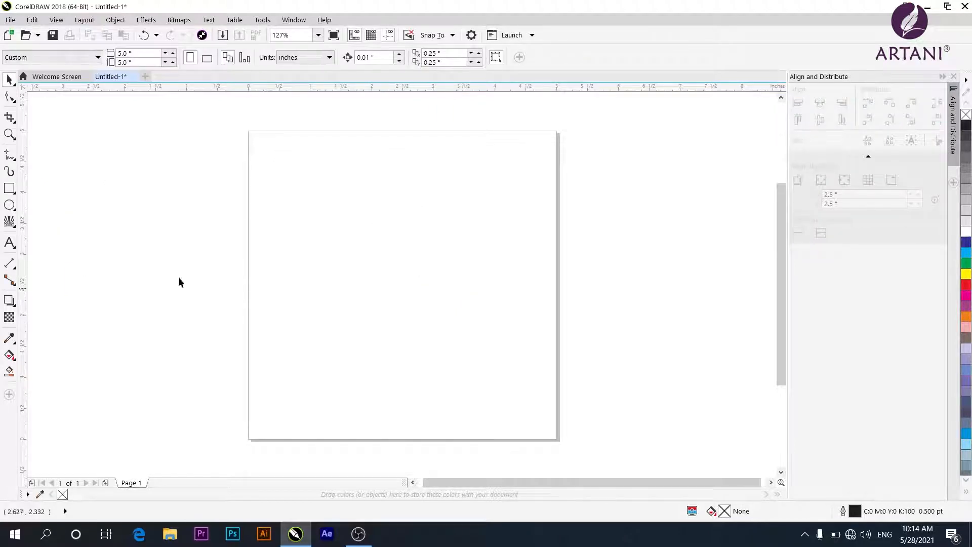
# Step: Draw a radial impact shape beside the page's upper-left corner and move it onto the left half of the page
pyautogui.click(6, 223)
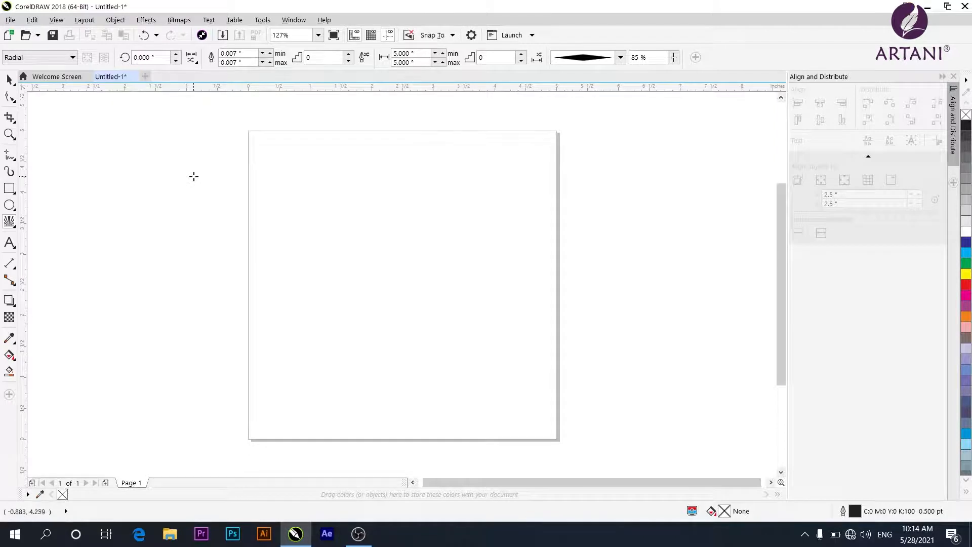
pyautogui.moveTo(194, 174); pyautogui.dragTo(238, 215)
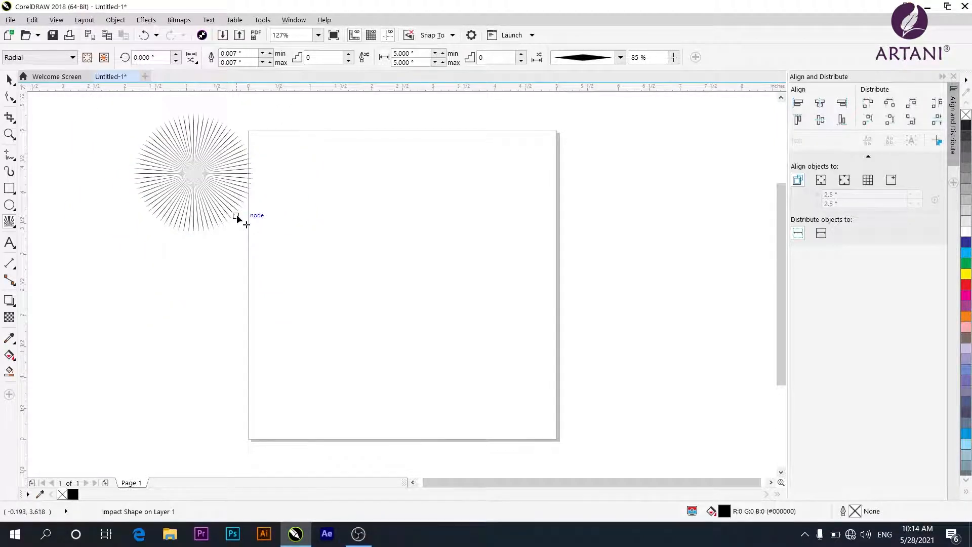
pyautogui.click(9, 79)
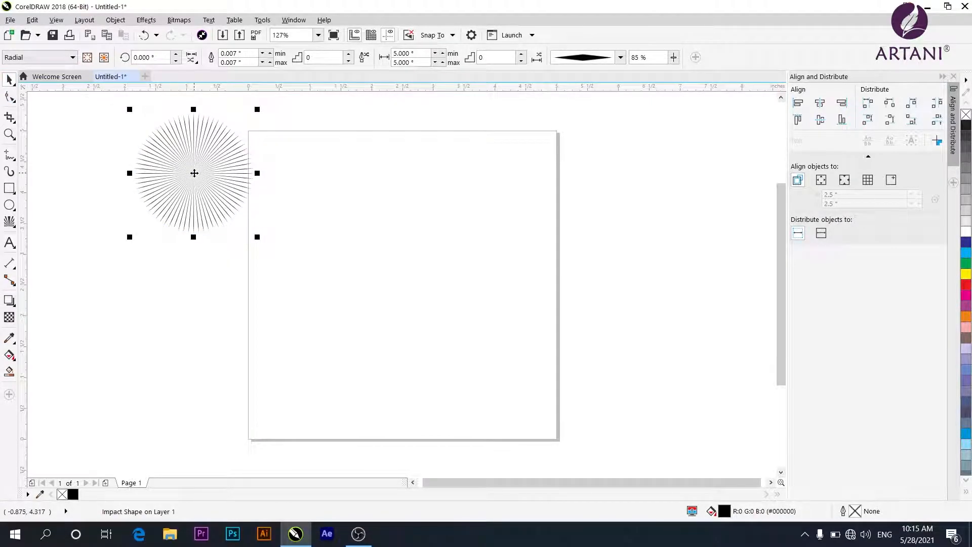
pyautogui.moveTo(194, 172); pyautogui.dragTo(316, 239)
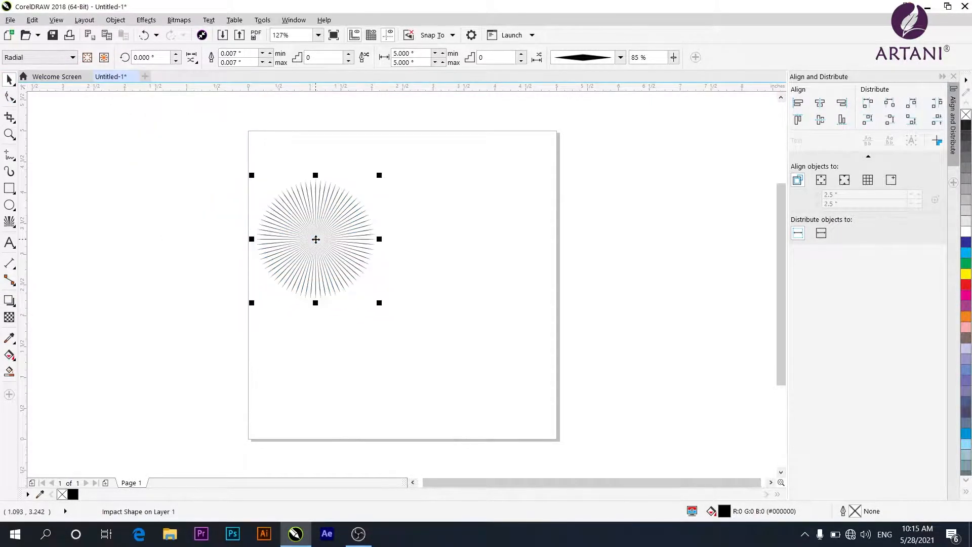
# Step: Change the impact shape's style to Parallel and enlarge it to about twice its size
pyautogui.click(73, 58)
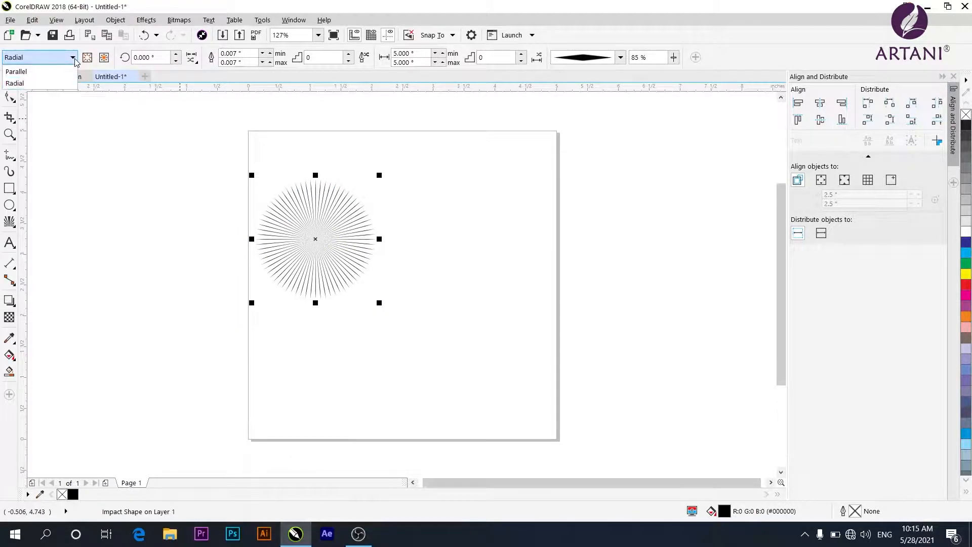
pyautogui.click(40, 72)
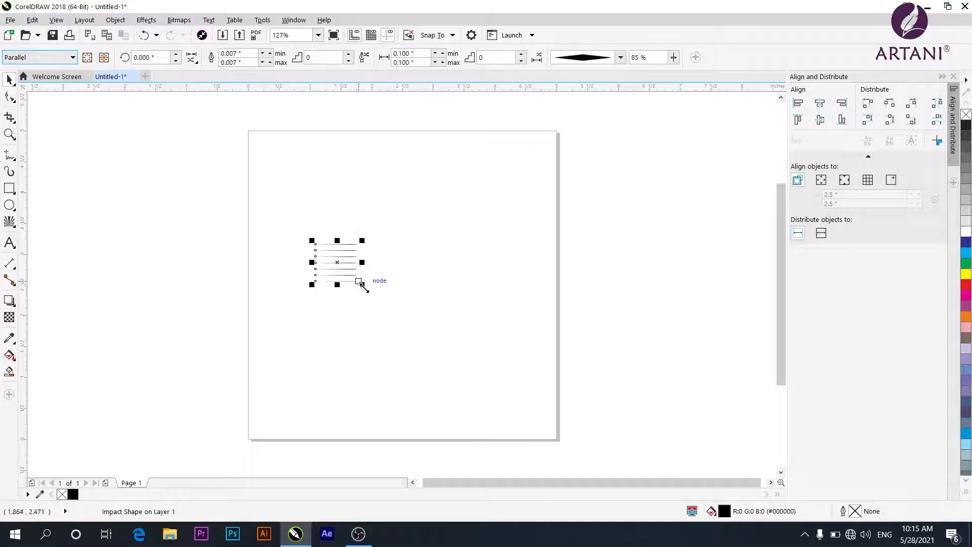
pyautogui.moveTo(361, 283); pyautogui.dragTo(415, 330)
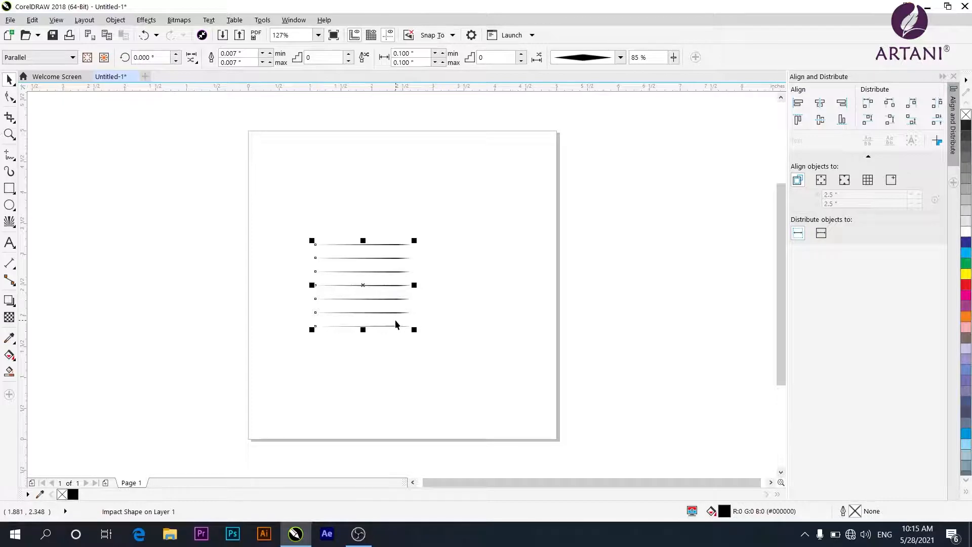
# Step: Change the enlarged impact shape's style back to Radial
pyautogui.click(36, 57)
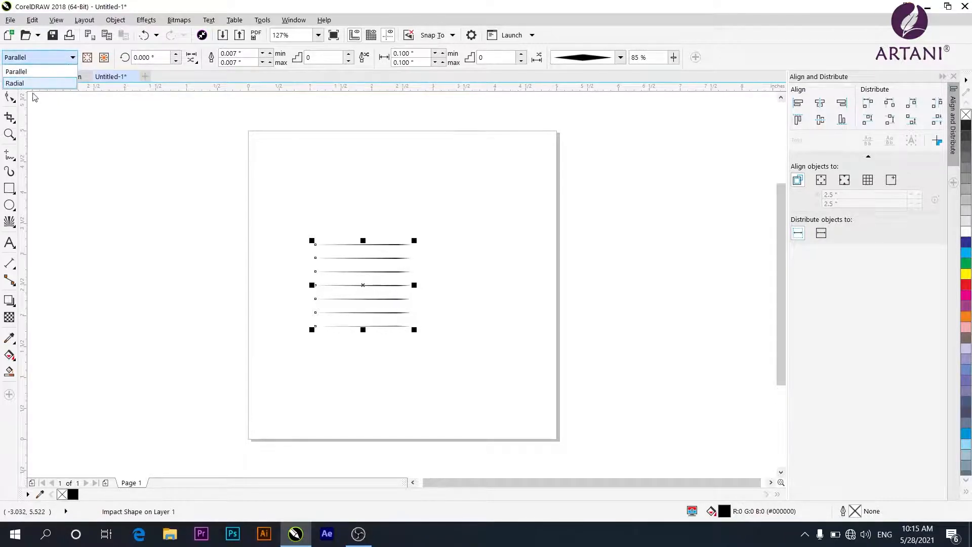
pyautogui.click(34, 96)
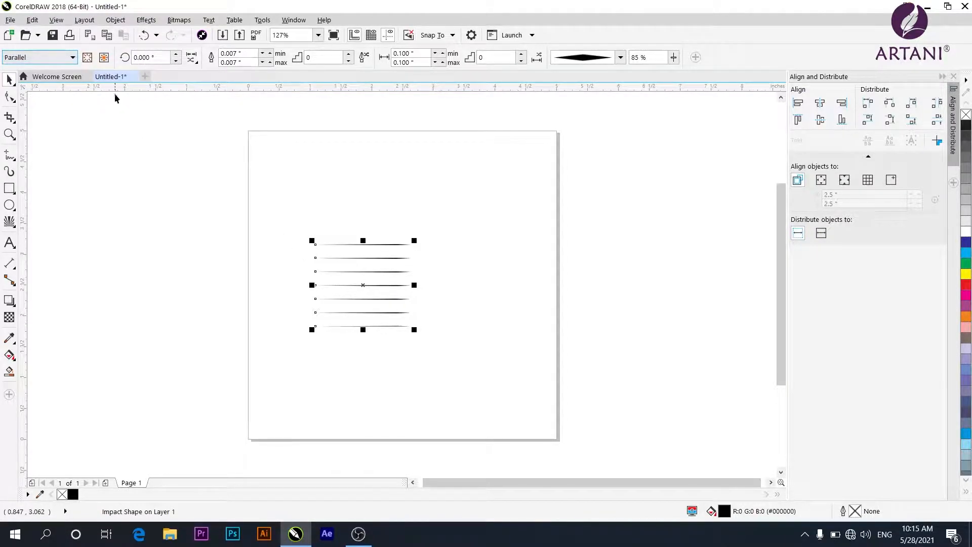
pyautogui.click(73, 58)
pyautogui.click(37, 87)
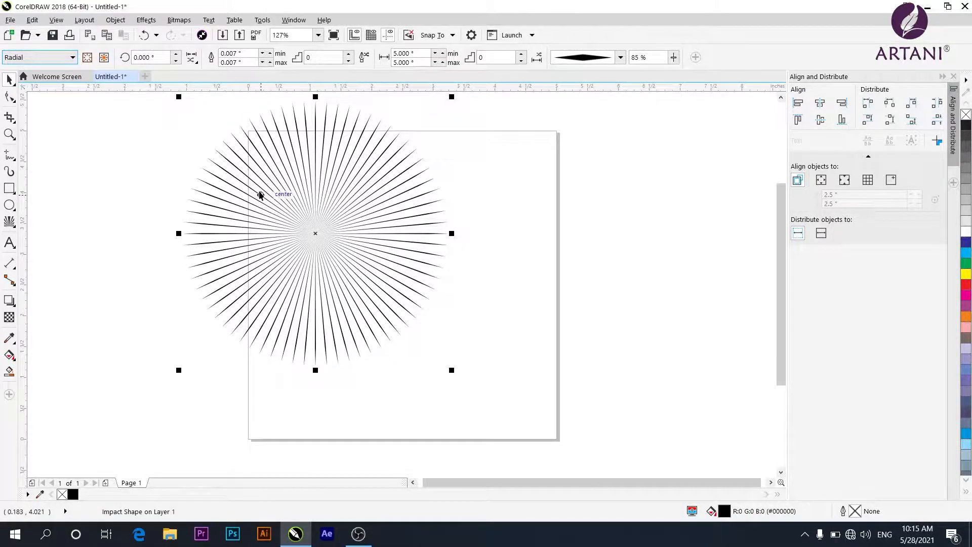
# Step: Try to use the radial impact shape itself as its own boundary object
pyautogui.click(87, 59)
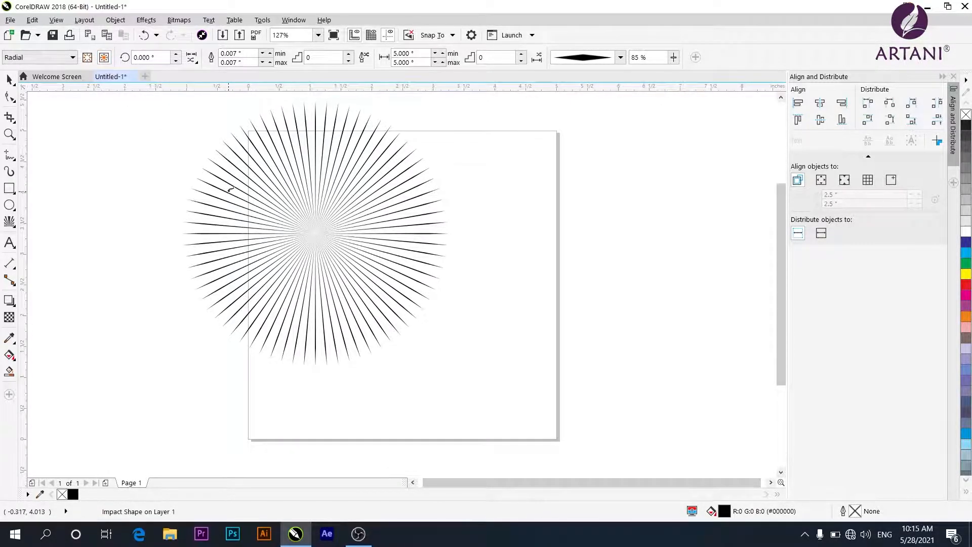
pyautogui.click(216, 193)
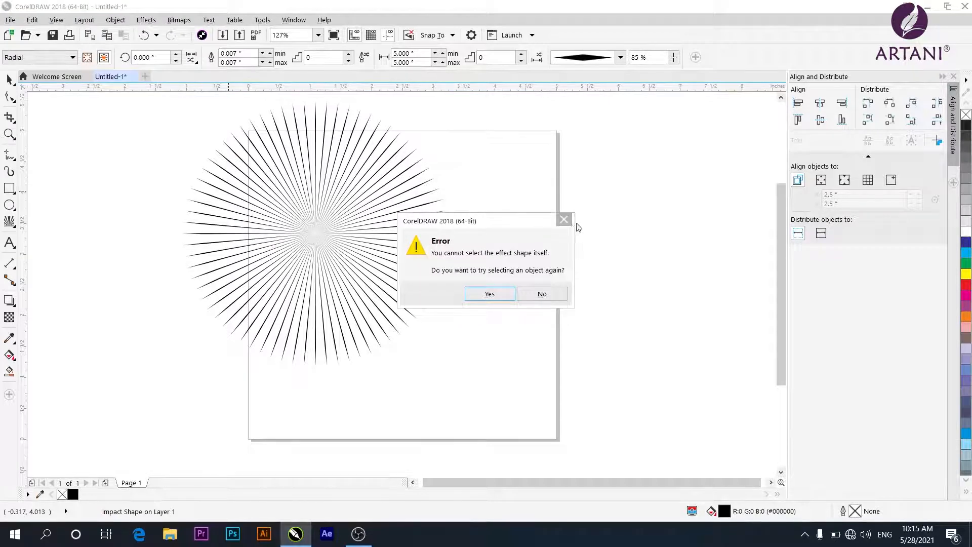
pyautogui.click(491, 293)
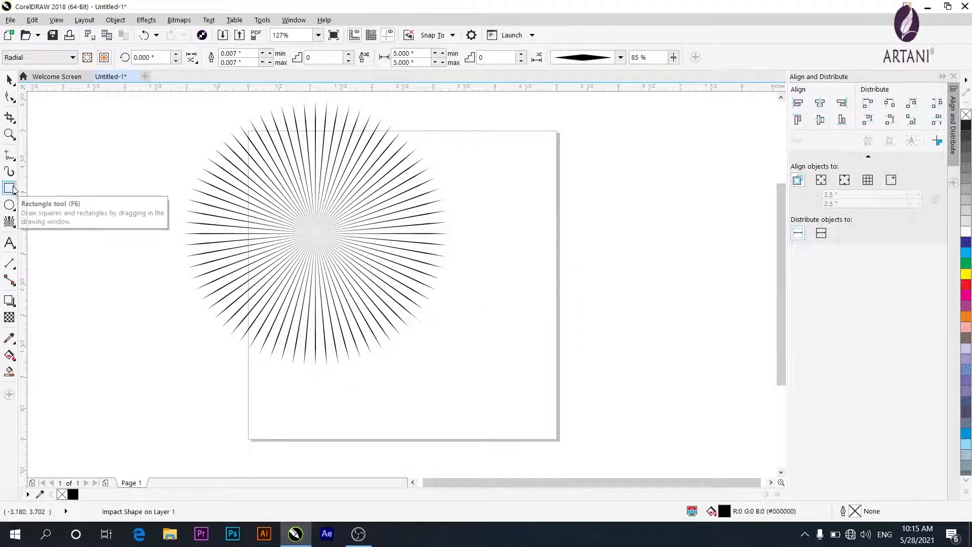
# Step: Draw an ellipse about 1.71 × 1.84 inches outside the page, on its right side
pyautogui.click(9, 205)
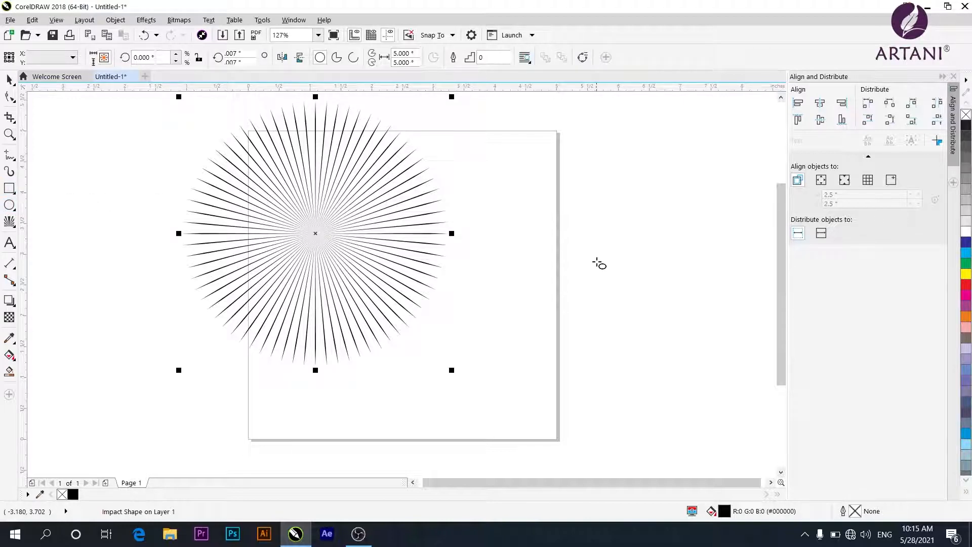
pyautogui.click(595, 186)
pyautogui.moveTo(596, 181)
pyautogui.mouseDown()
pyautogui.moveTo(662, 271)
pyautogui.moveTo(699, 291)
pyautogui.mouseUp()
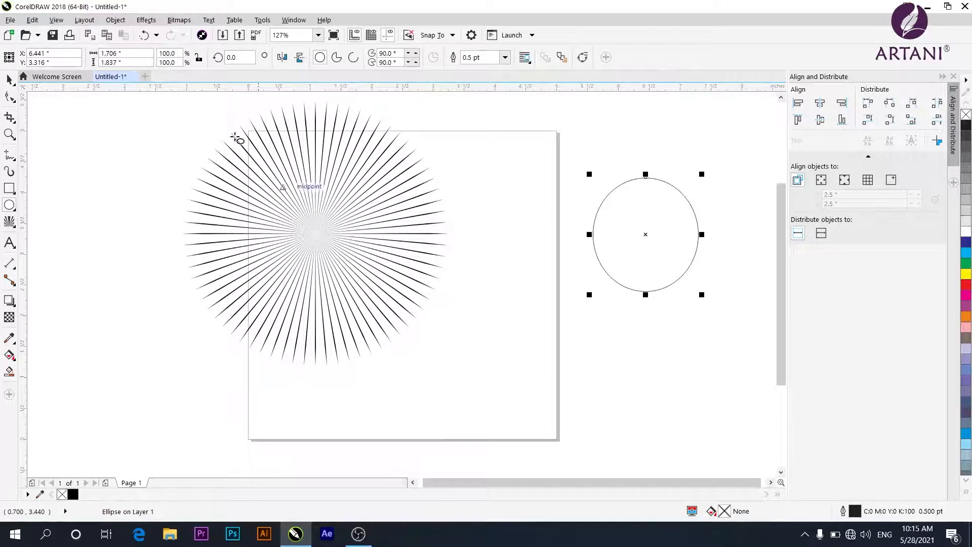
# Step: Select the radial impact shape and set the ellipse as its outer boundary
pyautogui.click(333, 232)
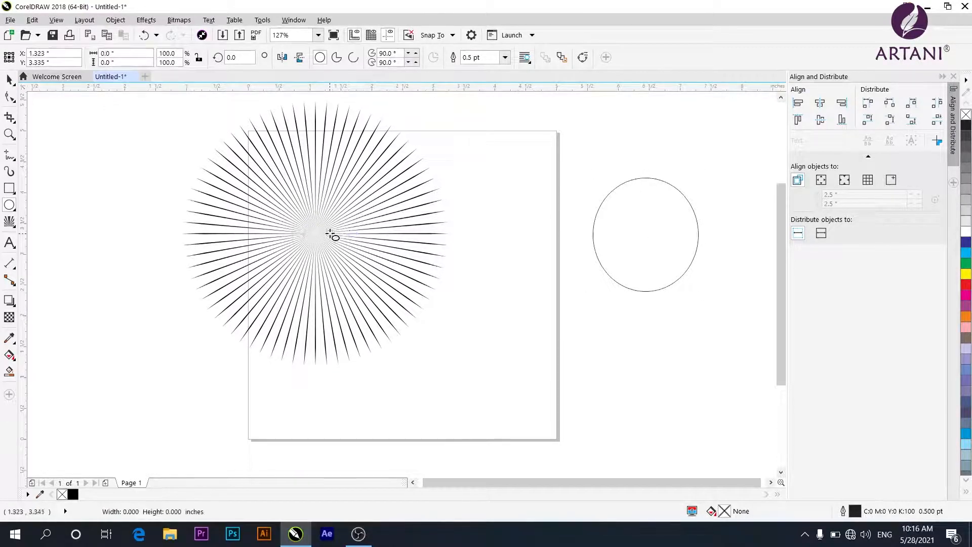
pyautogui.click(332, 232)
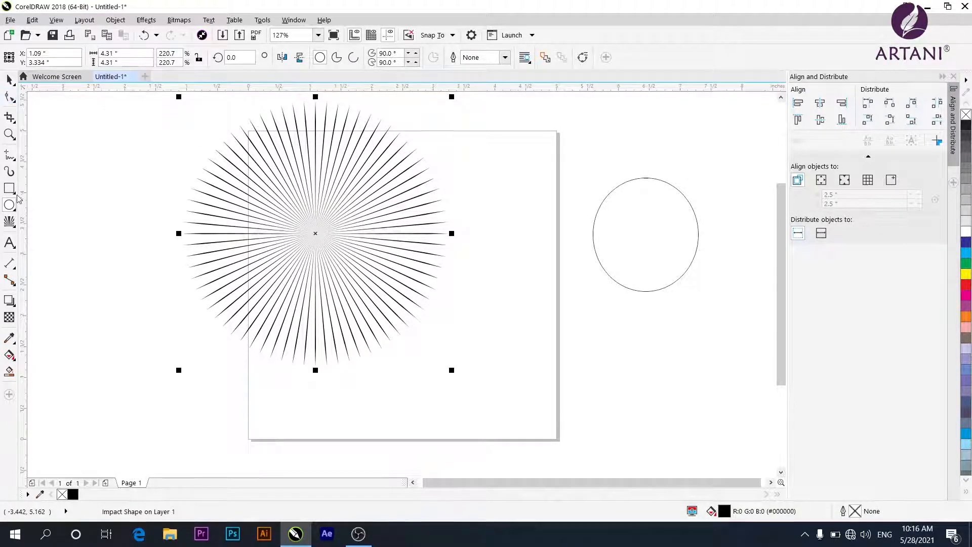
pyautogui.click(10, 221)
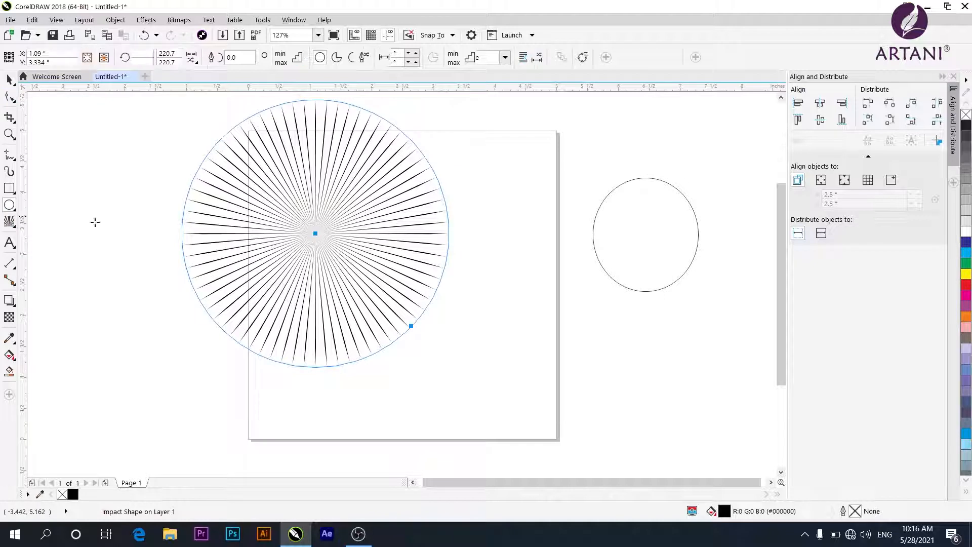
pyautogui.click(104, 58)
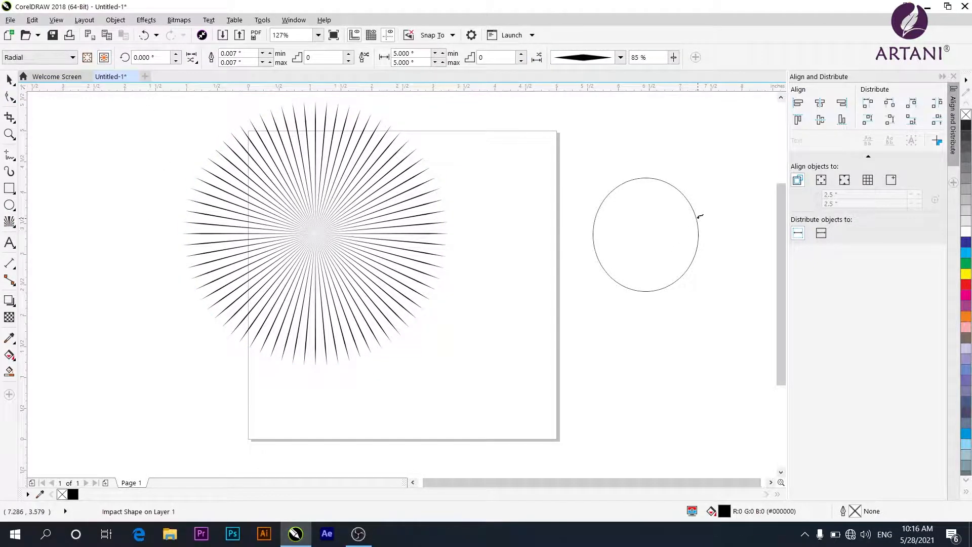
pyautogui.click(700, 218)
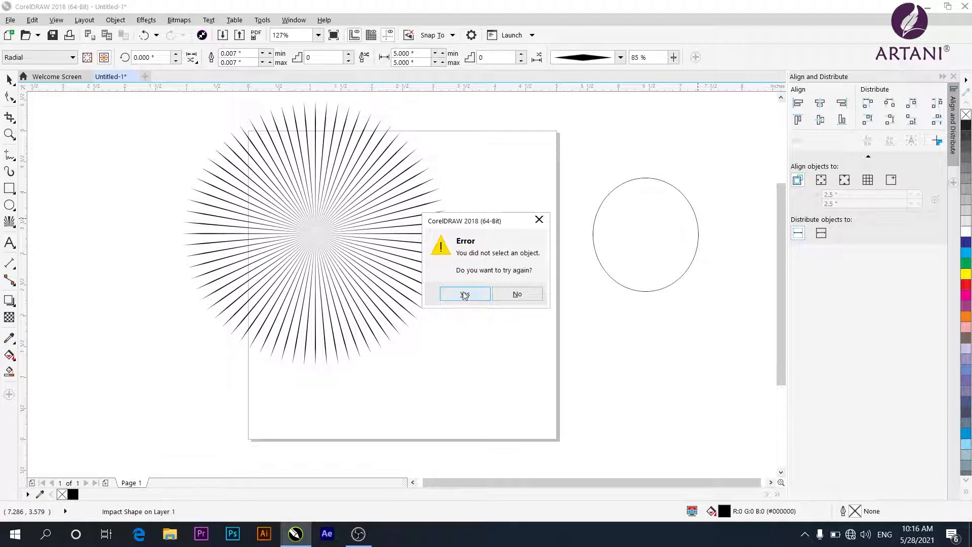
pyautogui.click(464, 294)
pyautogui.click(667, 181)
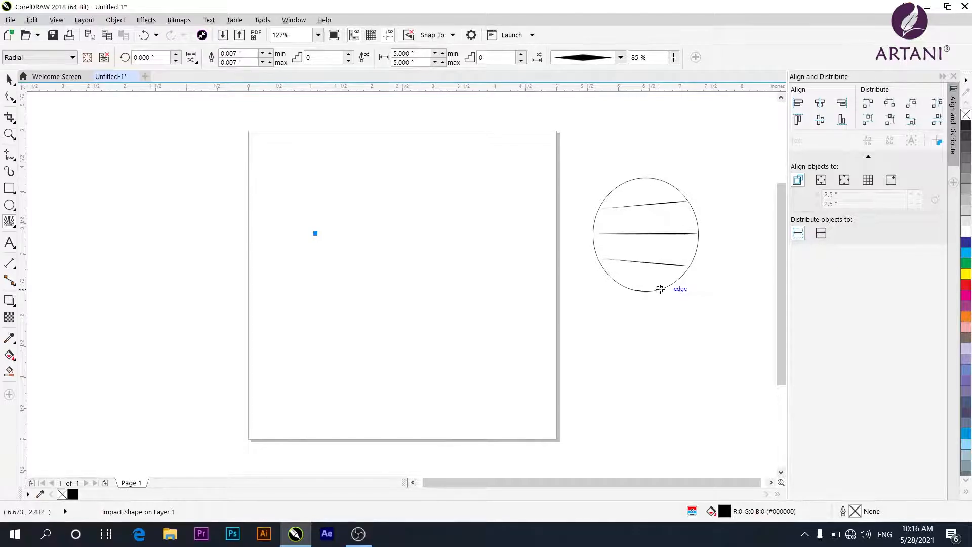
# Step: Scale the bounded impact shape down to about half its size and delete the ellipse around it
pyautogui.press('space')
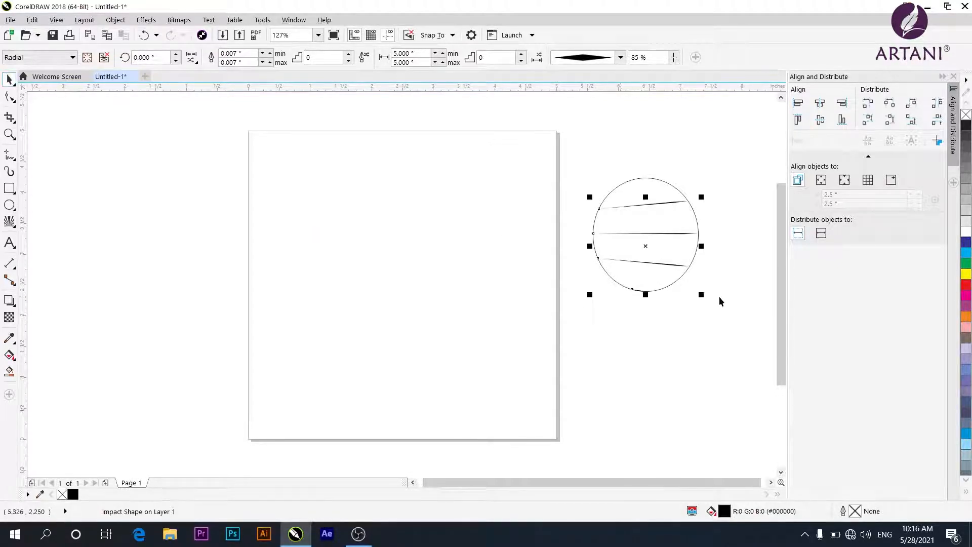
pyautogui.moveTo(702, 295); pyautogui.dragTo(533, 261)
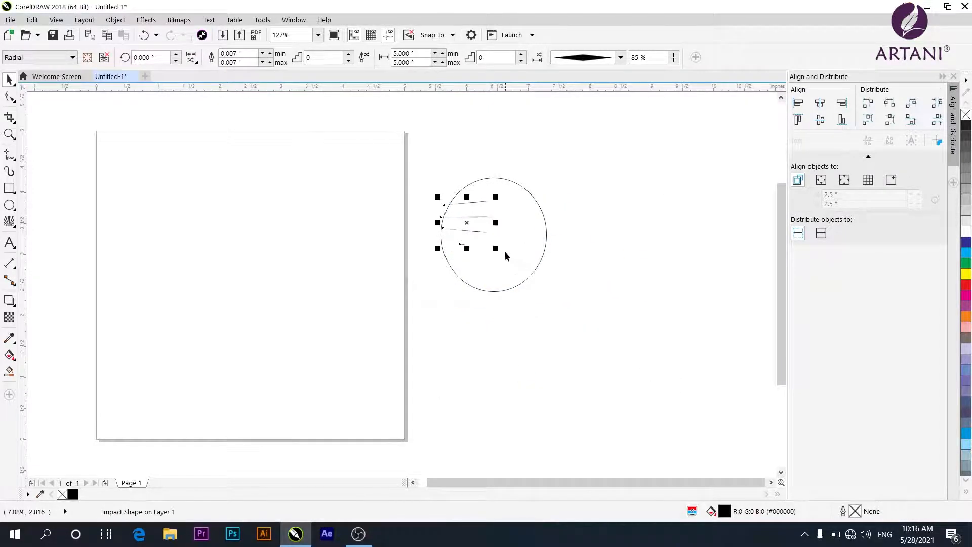
pyautogui.click(525, 282)
pyautogui.press('Delete')
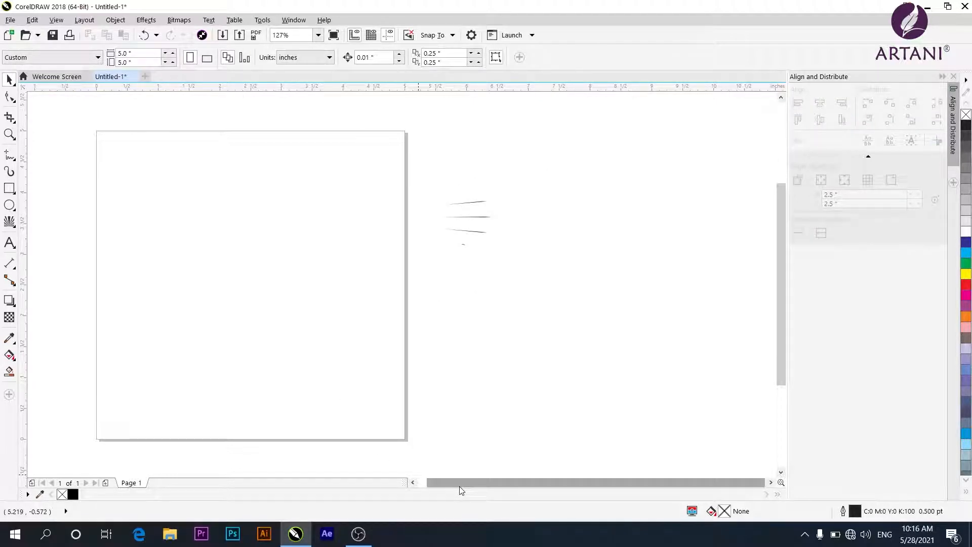
# Step: Undo the ellipse's deletion, the impact shape's scaling, its outer boundary and the drawing of the ellipse
pyautogui.hotkey('ctrl', 'z')
pyautogui.hotkey('ctrl', 'z')
pyautogui.hotkey('ctrl', 'z')
pyautogui.hotkey('ctrl', 'z')
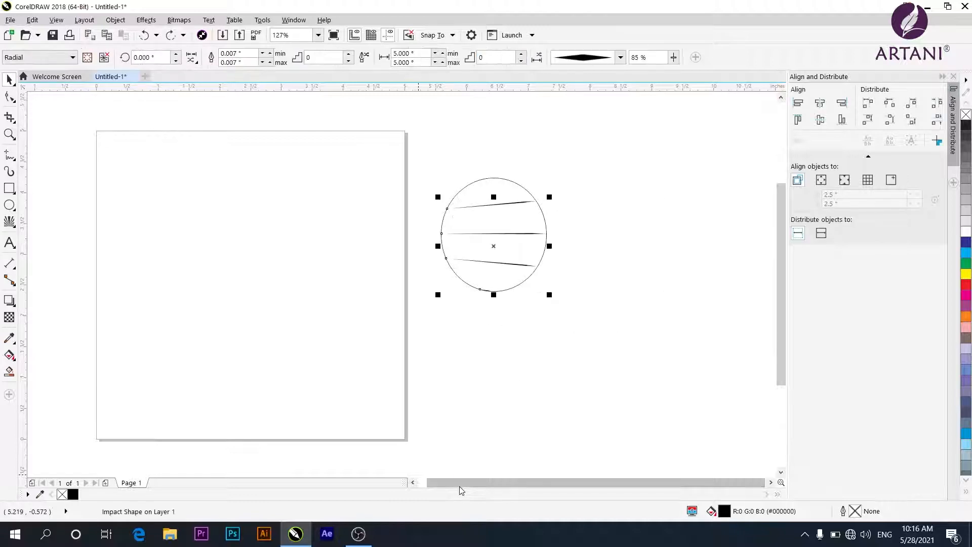
pyautogui.press('Escape')
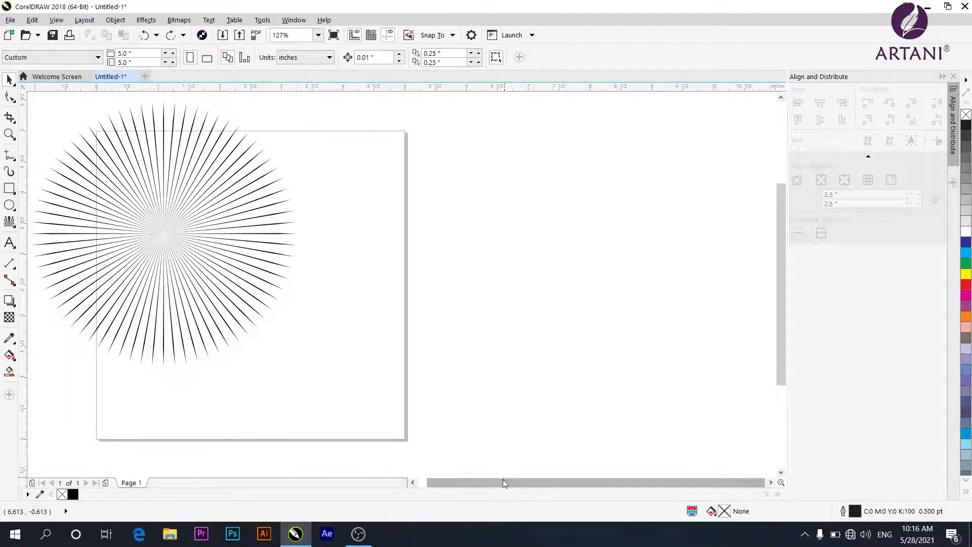
# Step: Draw a nearly square rectangle outside the page, to the right of it
pyautogui.hscroll(-3, 473, 486)
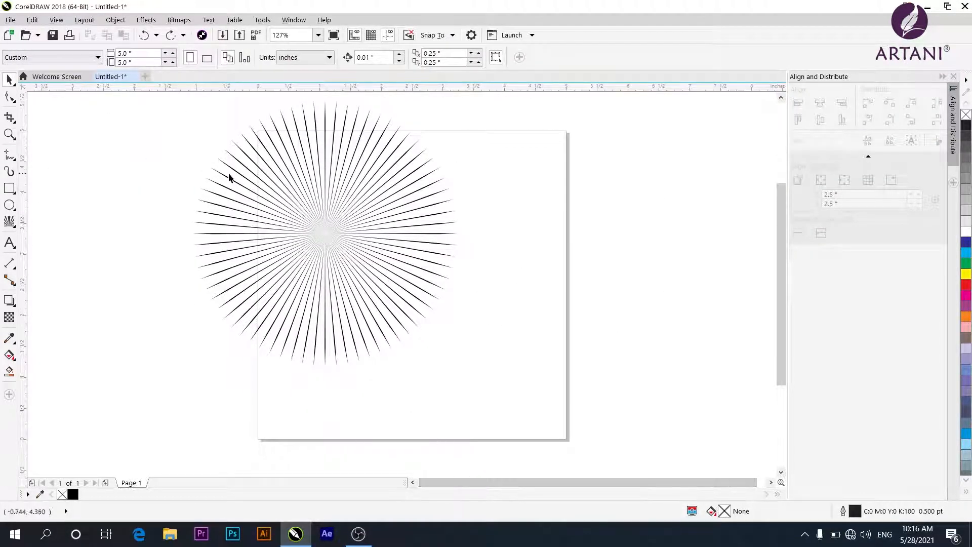
pyautogui.click(326, 226)
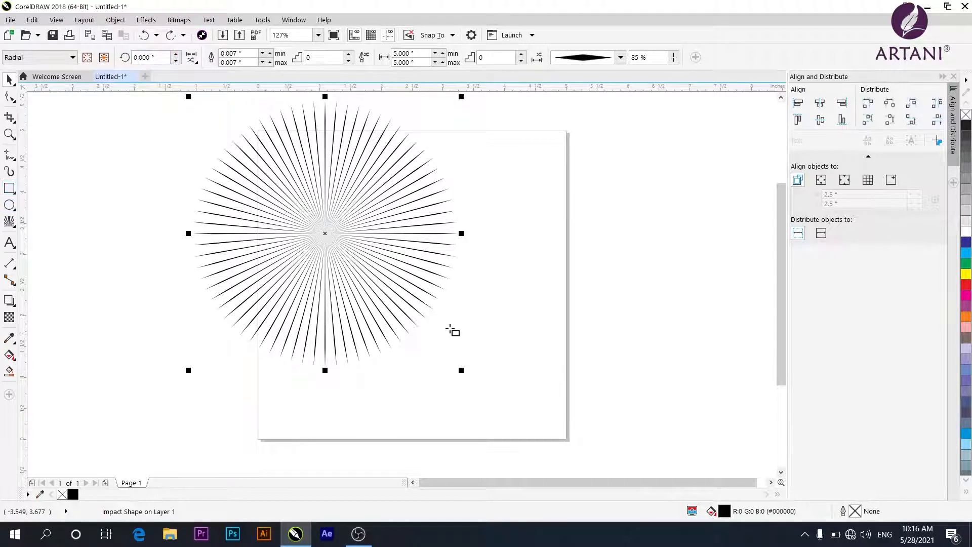
pyautogui.moveTo(592, 192); pyautogui.dragTo(741, 340)
# Step: Switch the radial impact shape to the Parallel style and set its line rotation angle to 45°
pyautogui.click(321, 260)
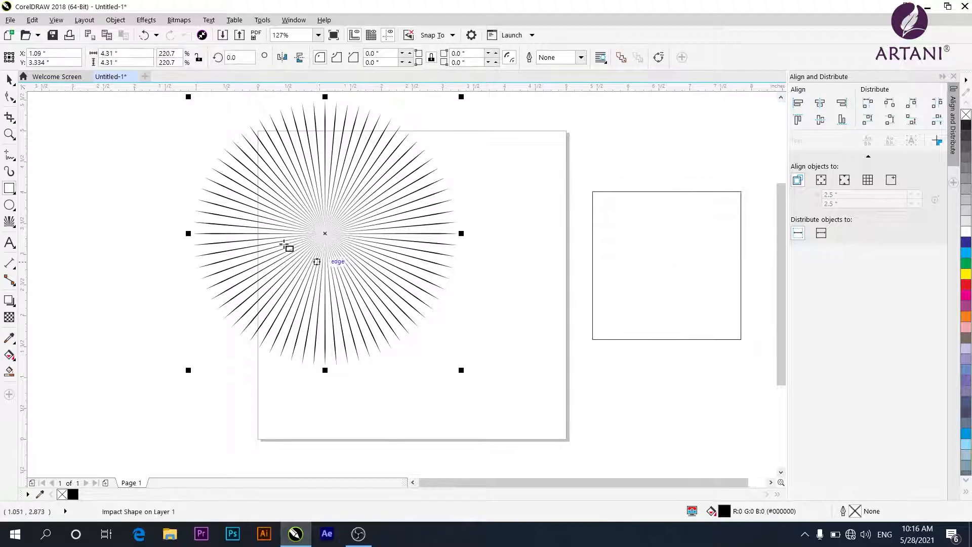
pyautogui.click(9, 80)
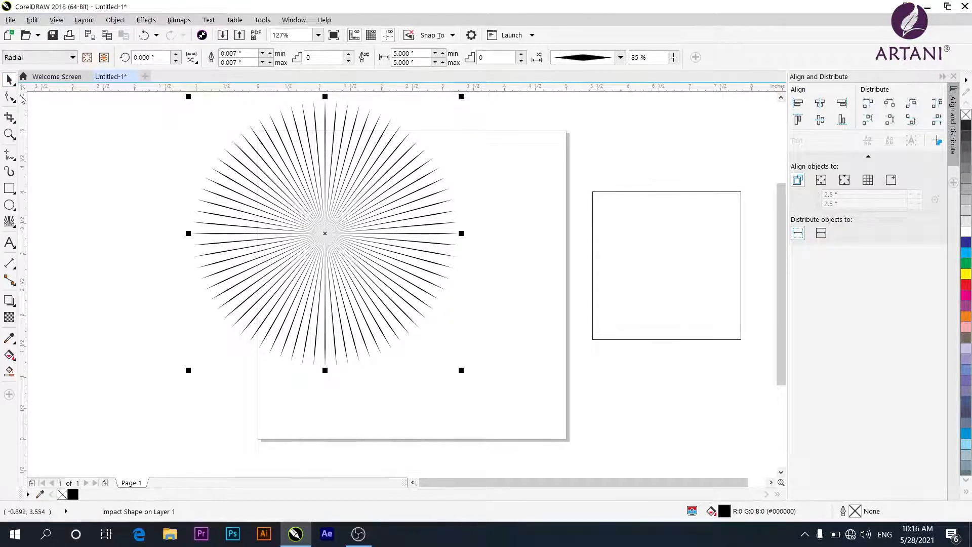
pyautogui.click(71, 58)
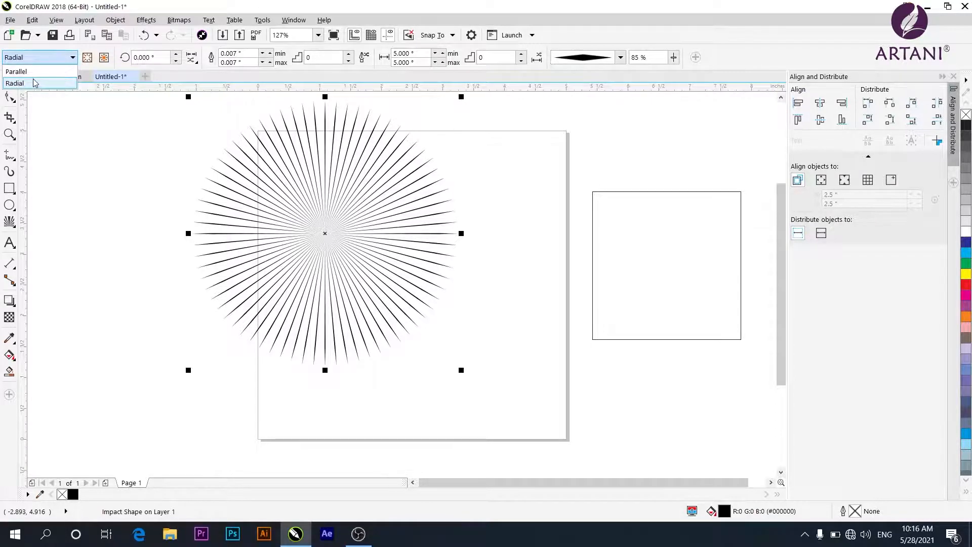
pyautogui.click(17, 72)
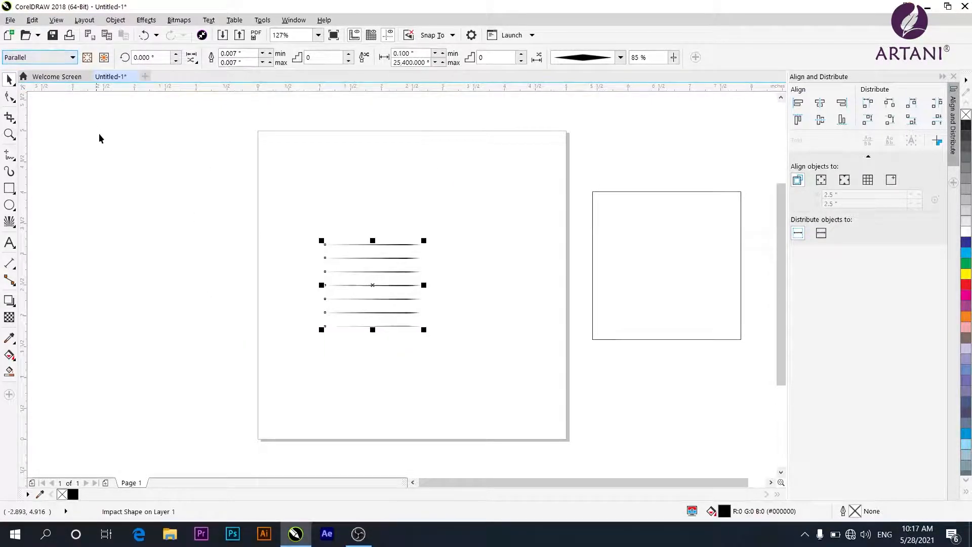
pyautogui.click(176, 54)
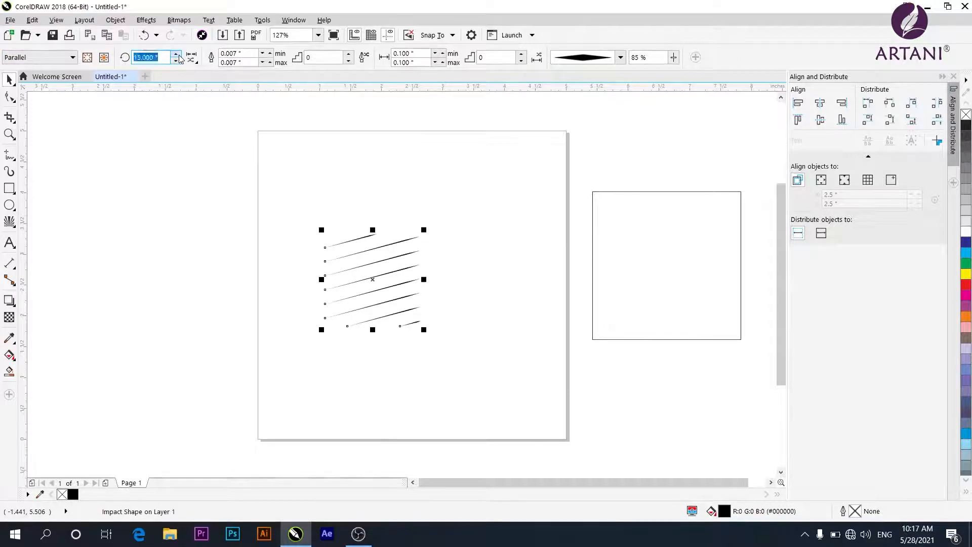
pyautogui.moveTo(178, 54); pyautogui.dragTo(177, 55)
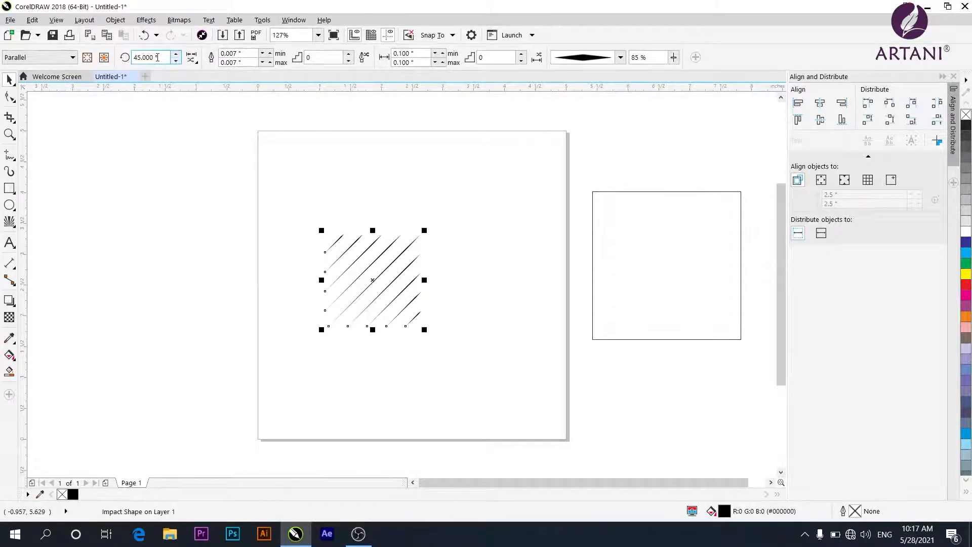
# Step: Reset the parallel lines' rotation angle to 0° and switch the impact shape back to the Radial style
pyautogui.moveTo(157, 57); pyautogui.dragTo(128, 59)
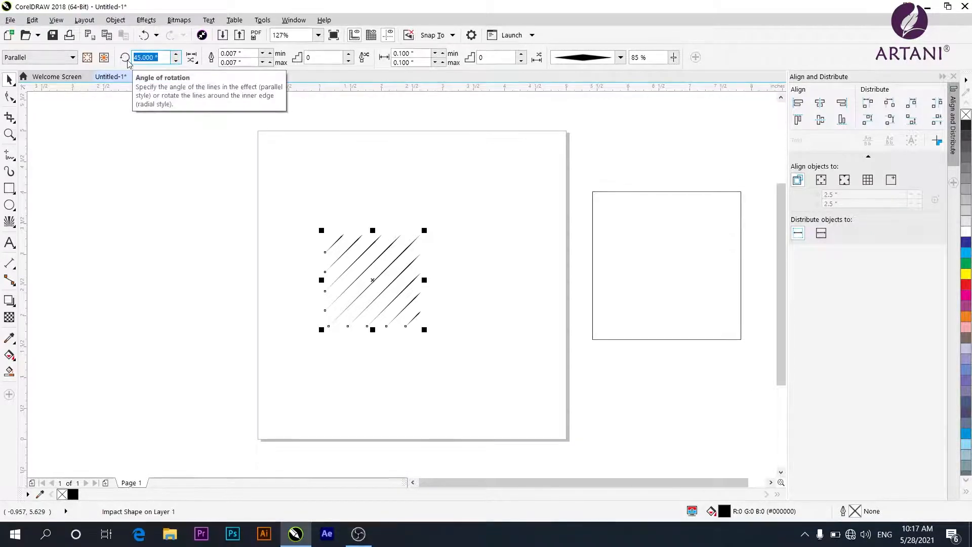
pyautogui.write('0')
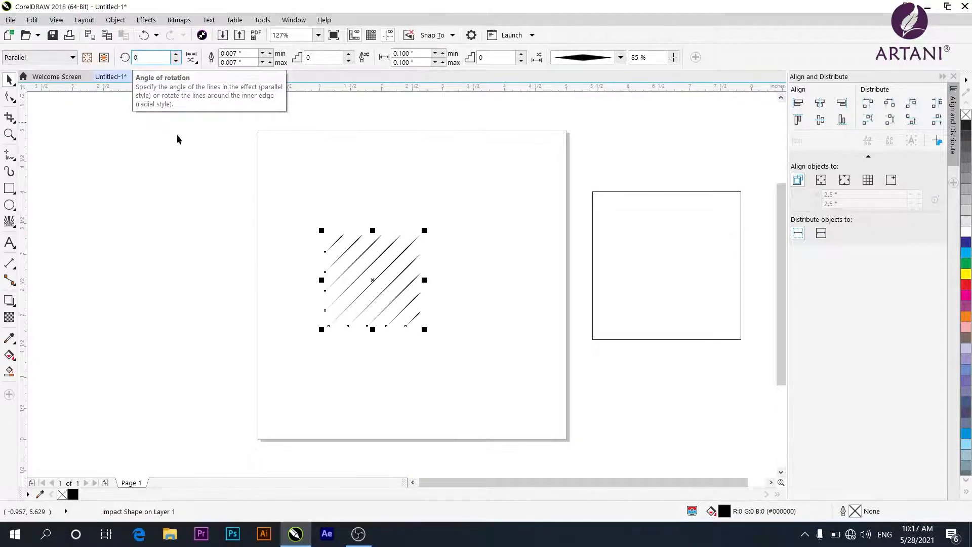
pyautogui.press('Return')
pyautogui.click(206, 193)
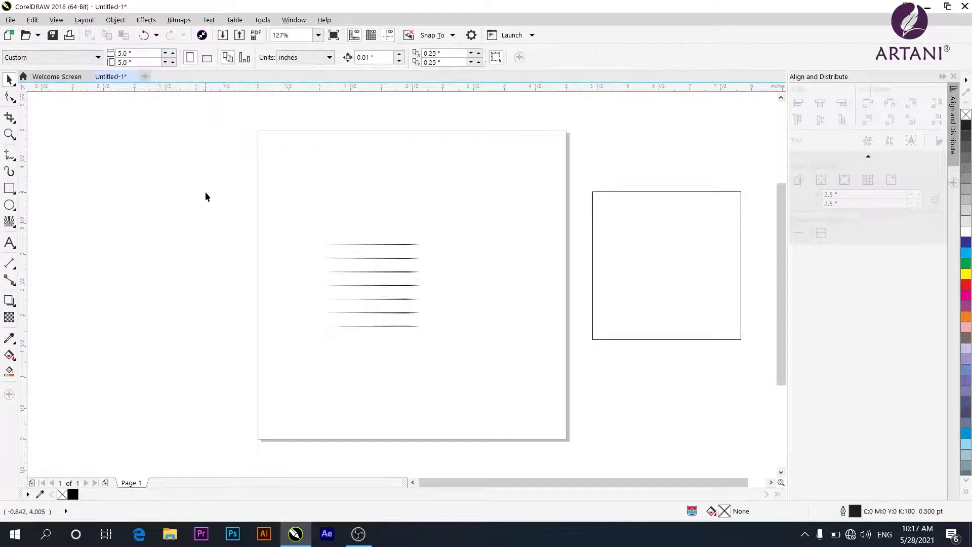
pyautogui.click(403, 302)
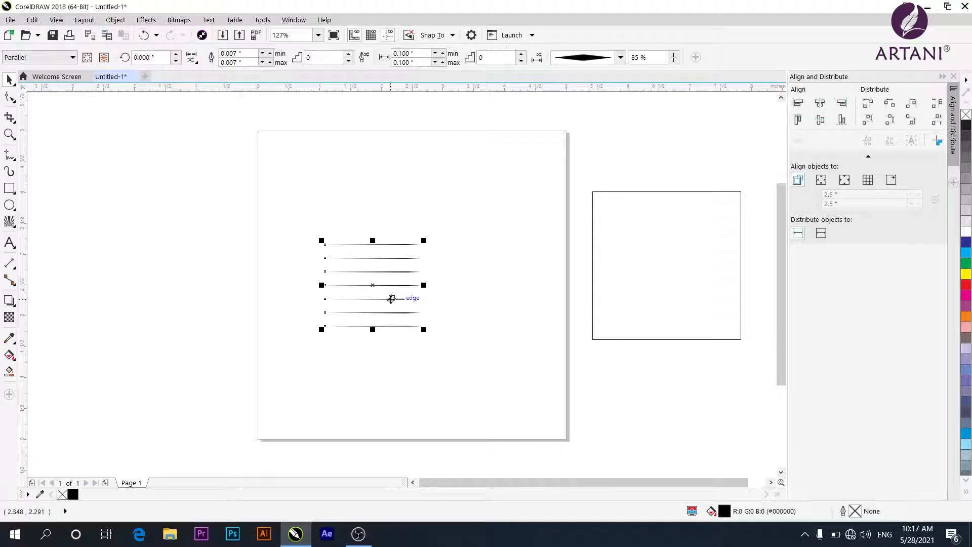
pyautogui.click(72, 57)
pyautogui.click(36, 81)
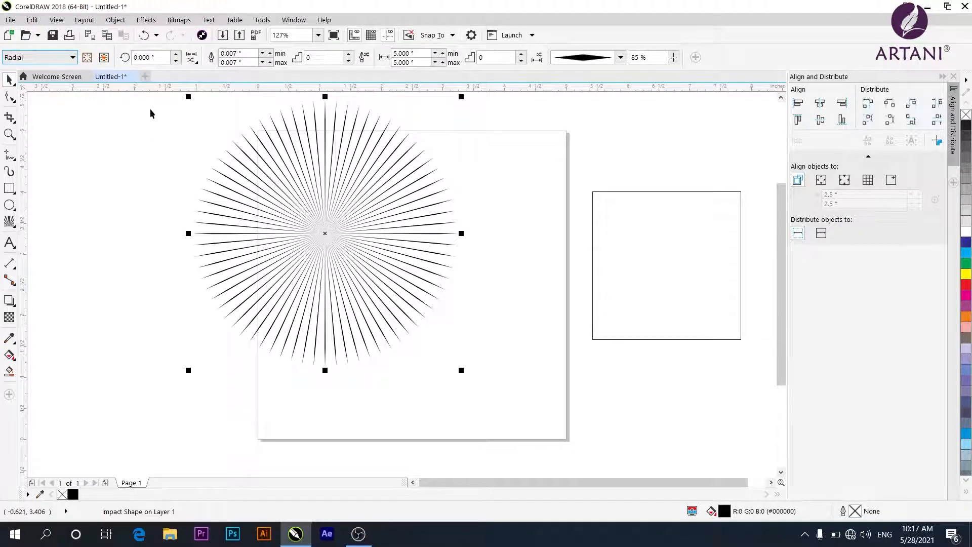
# Step: Thicken the radial impact shape's lines to a minimum width of 0.067 inches and a maximum of 0.117 inches
pyautogui.click(271, 59)
pyautogui.click(271, 59)
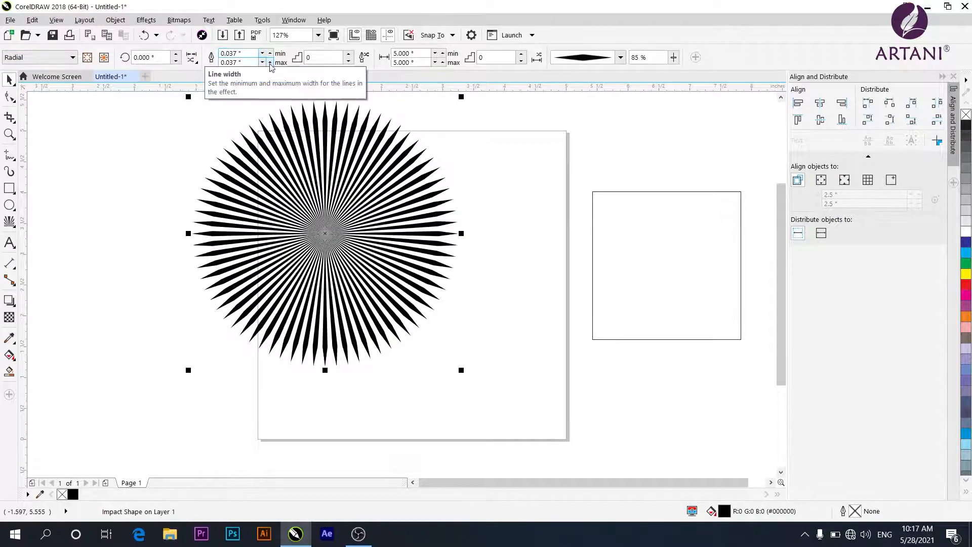
pyautogui.click(270, 63)
pyautogui.click(270, 62)
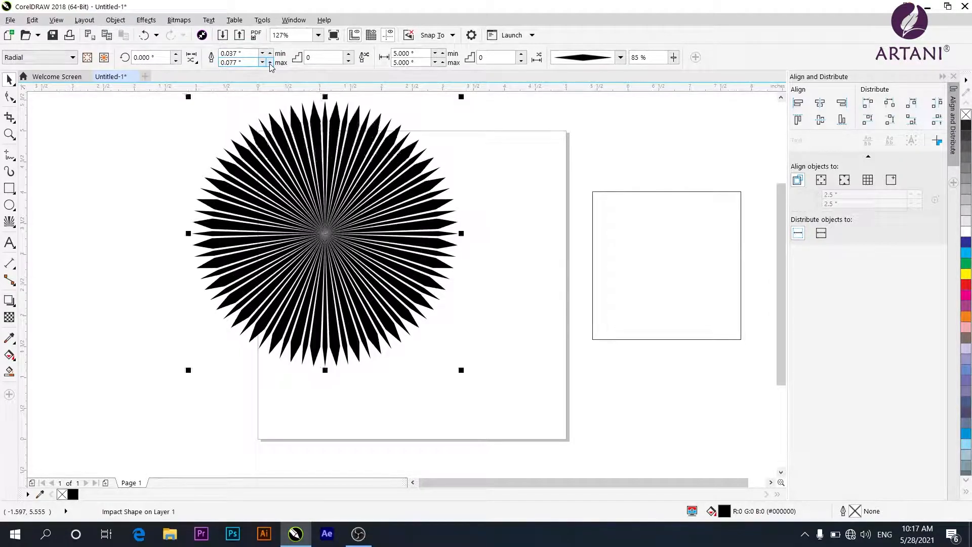
pyautogui.click(270, 62)
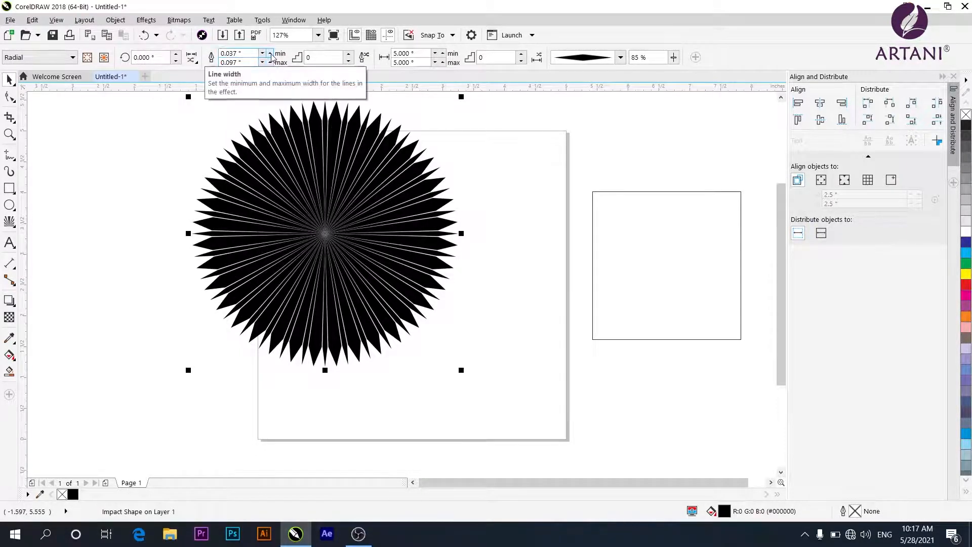
pyautogui.click(271, 60)
pyautogui.click(271, 59)
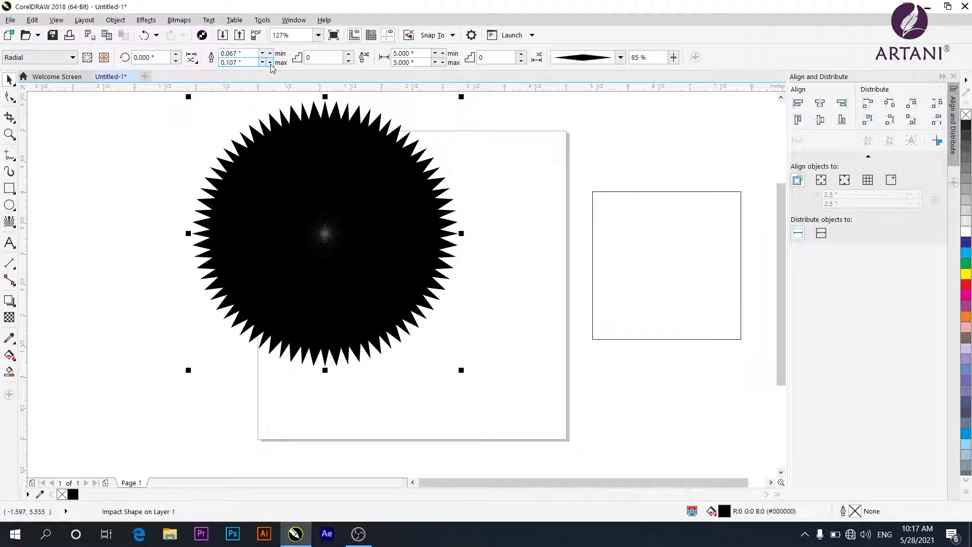
pyautogui.click(270, 63)
# Step: Reduce the maximum line width of the radial impact shape to 0.027 inches
pyautogui.click(263, 63)
pyautogui.click(263, 63)
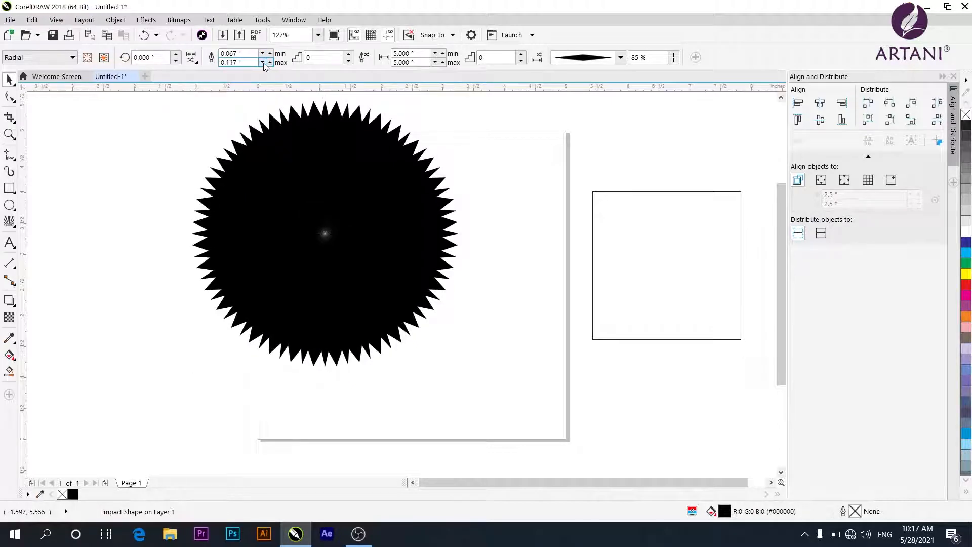
pyautogui.click(263, 63)
pyautogui.click(263, 63)
pyautogui.click(262, 63)
pyautogui.click(263, 63)
pyautogui.click(263, 63)
pyautogui.click(263, 63)
pyautogui.click(263, 63)
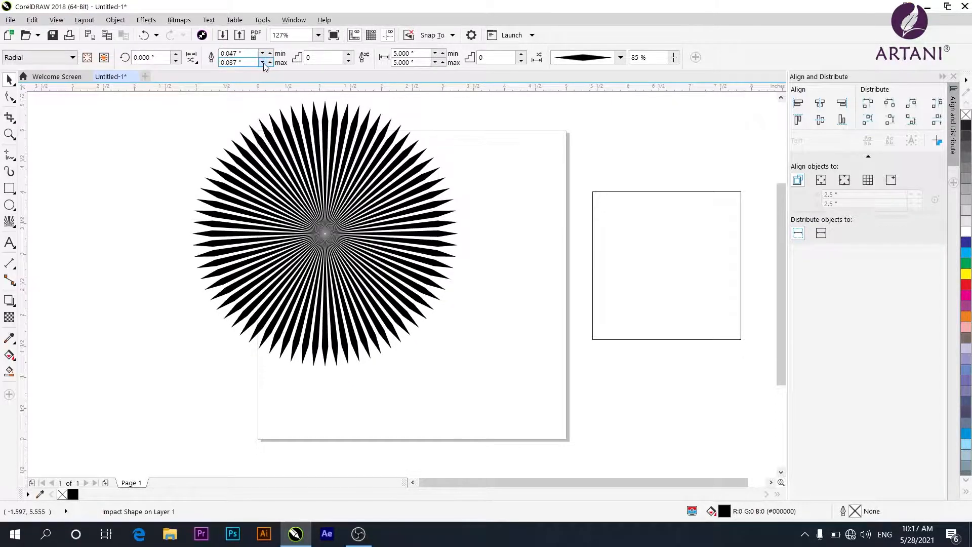
pyautogui.click(263, 63)
# Step: Raise the minimum line width of the radial impact shape to 0.057 inches
pyautogui.click(270, 54)
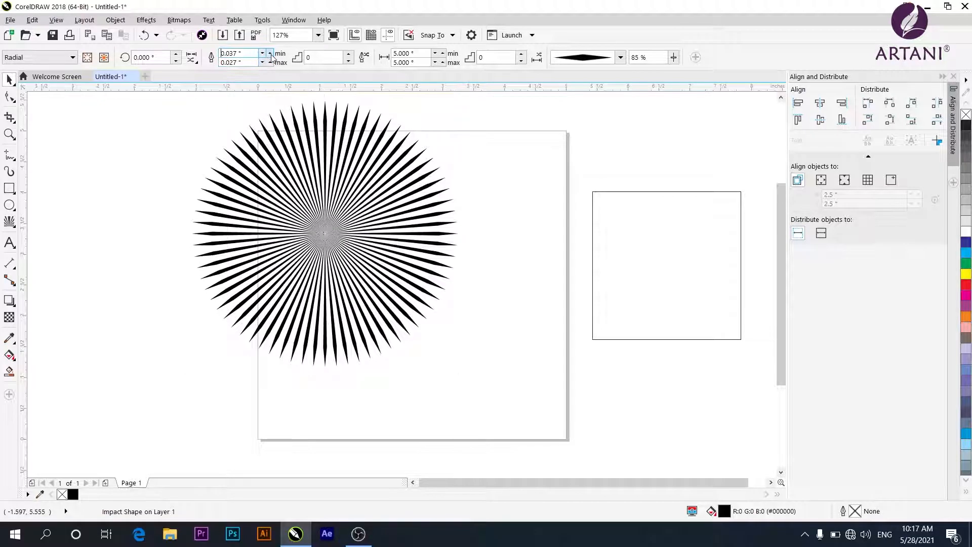
pyautogui.click(270, 53)
pyautogui.click(270, 53)
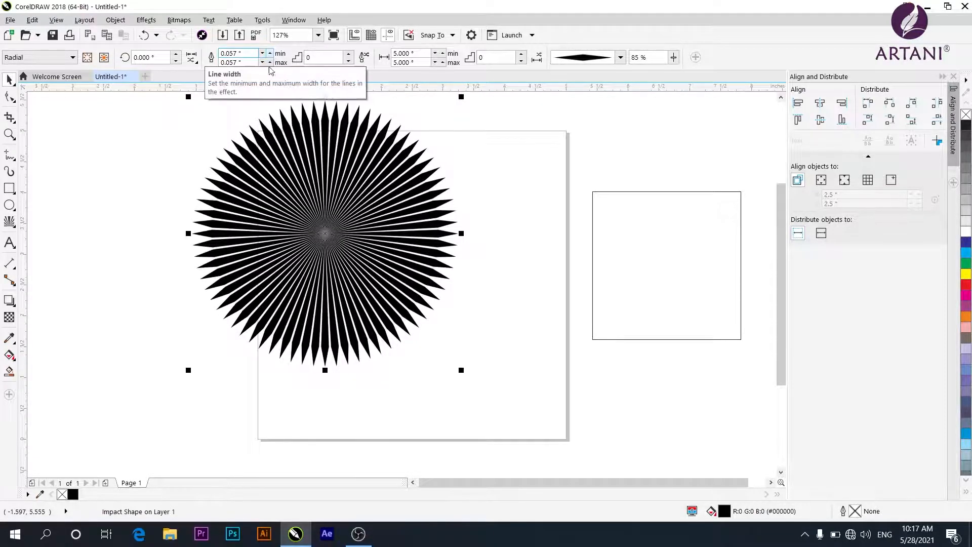
# Step: Set both the minimum and maximum line width of the radial impact shape to 0.027 inches
pyautogui.click(263, 63)
pyautogui.click(263, 63)
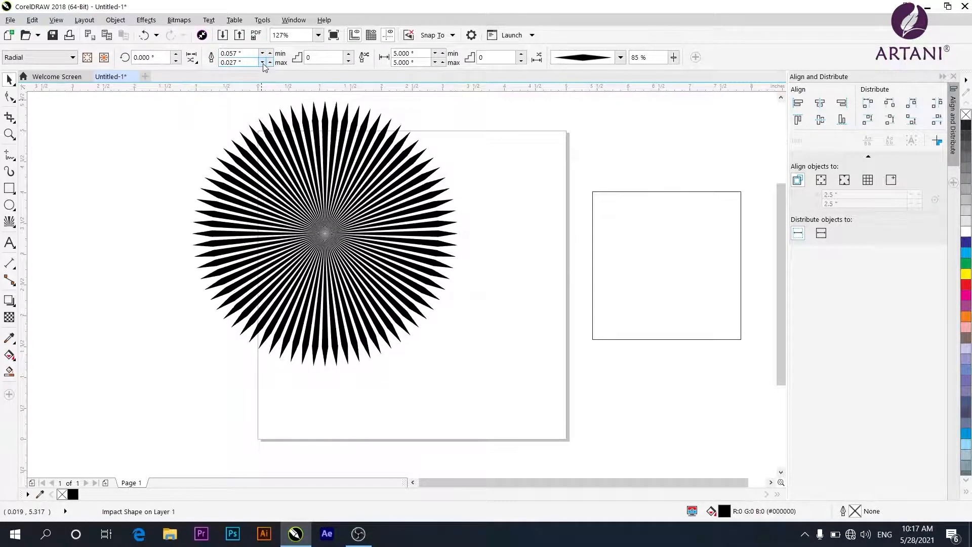
pyautogui.click(262, 63)
pyautogui.click(263, 62)
pyautogui.click(270, 53)
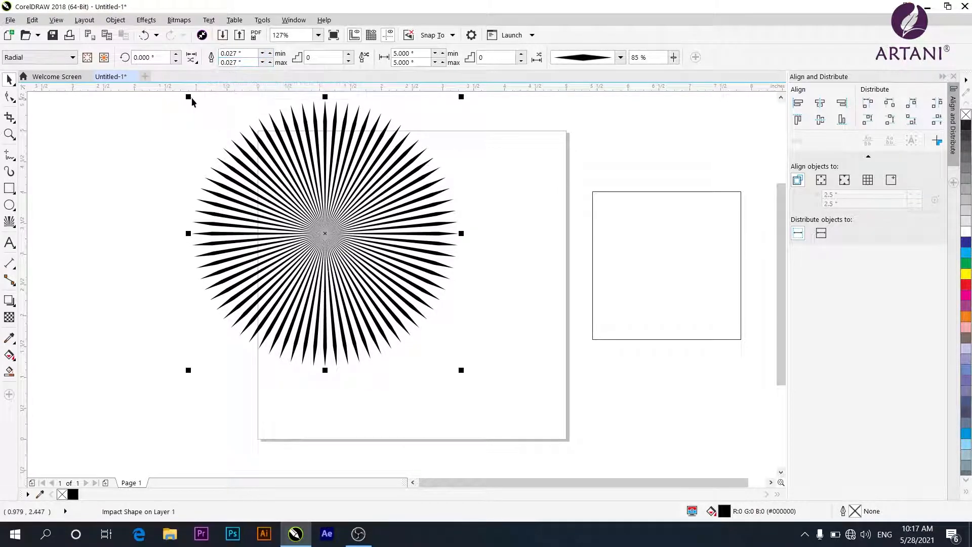
# Step: Scale the radial impact shape down to about 62% and move it to the upper-left part of the page
pyautogui.moveTo(187, 96); pyautogui.dragTo(286, 200)
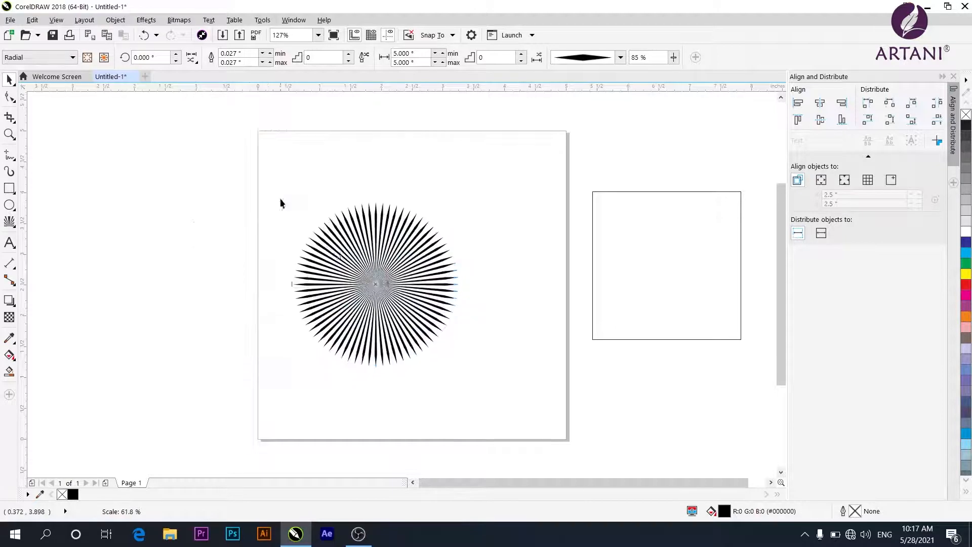
pyautogui.moveTo(355, 278); pyautogui.dragTo(332, 217)
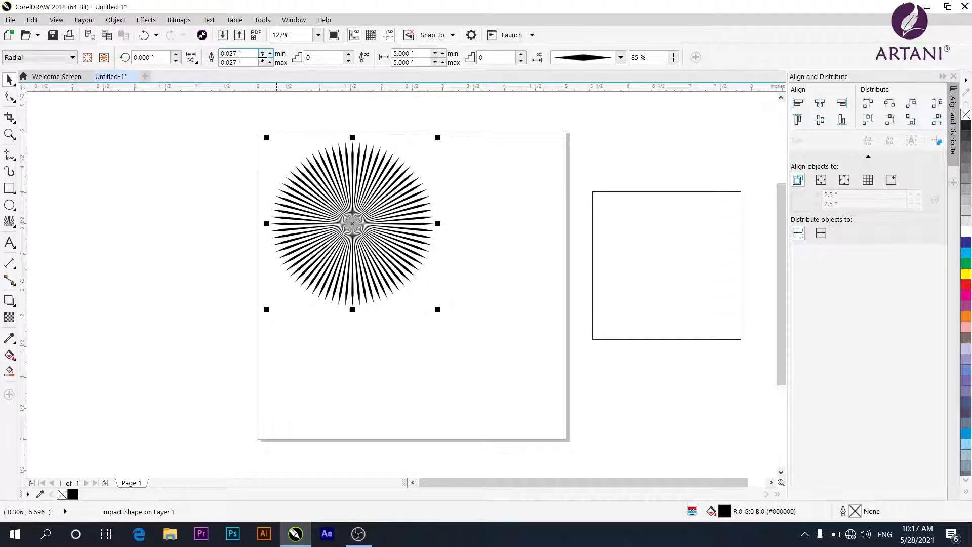
# Step: Set the impact shape's minimum line width to 0.007 inches and its maximum line width to 0.047 inches
pyautogui.click(263, 55)
pyautogui.click(263, 56)
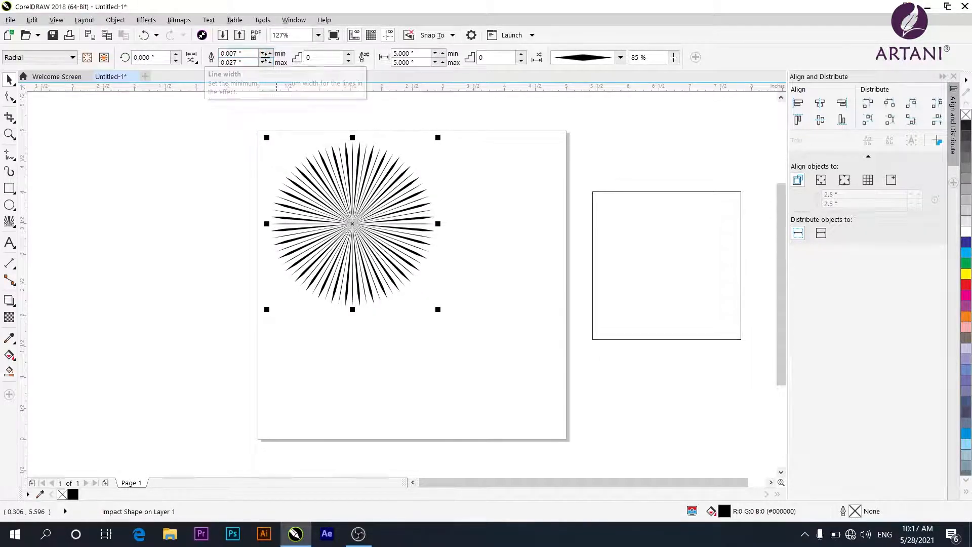
pyautogui.click(270, 62)
pyautogui.click(271, 62)
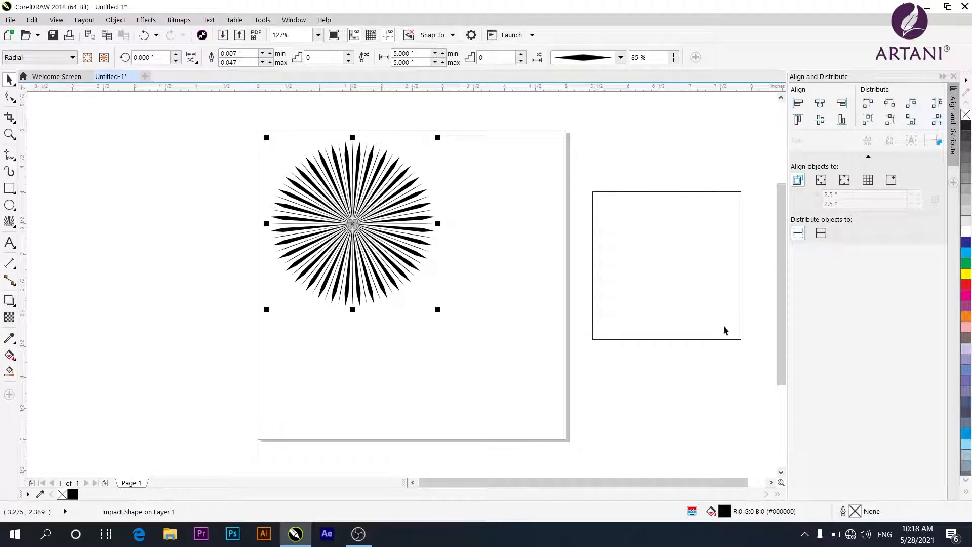
# Step: Fill the radial impact shape with green (C:100 M:0 Y:100 K:0) after trying blue
pyautogui.click(967, 242)
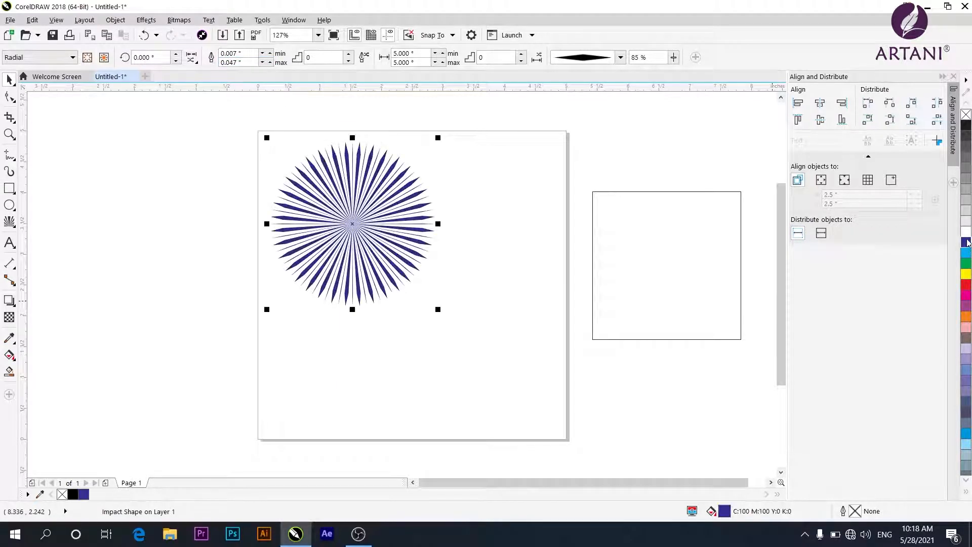
pyautogui.click(967, 265)
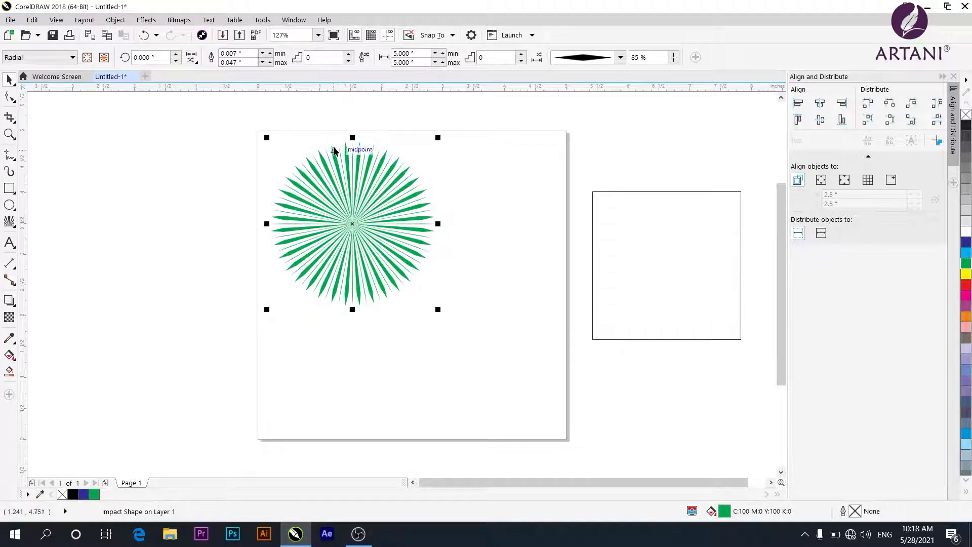
# Step: Increase the impact shape's width steps between the minimum and maximum line width to 7
pyautogui.click(349, 54)
pyautogui.click(350, 55)
pyautogui.click(349, 54)
pyautogui.click(349, 54)
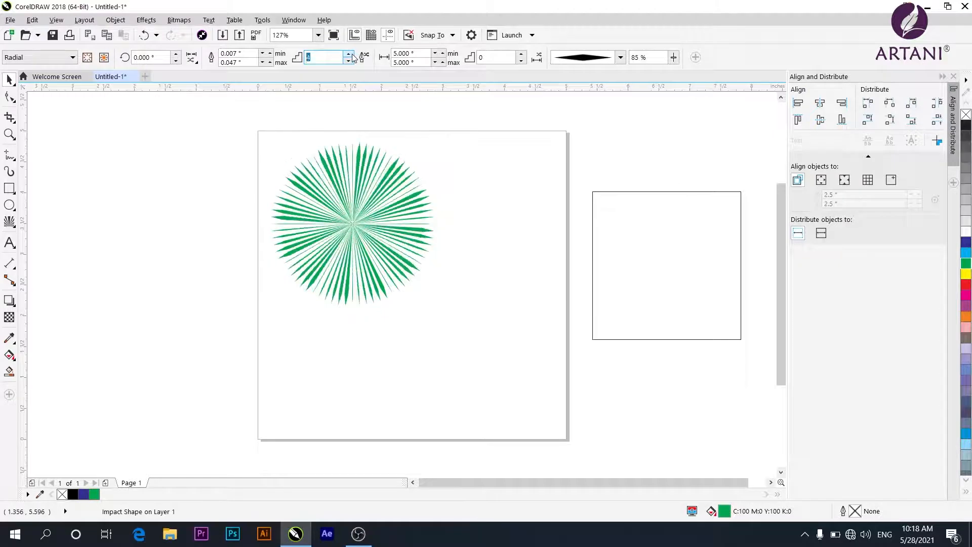
pyautogui.click(349, 54)
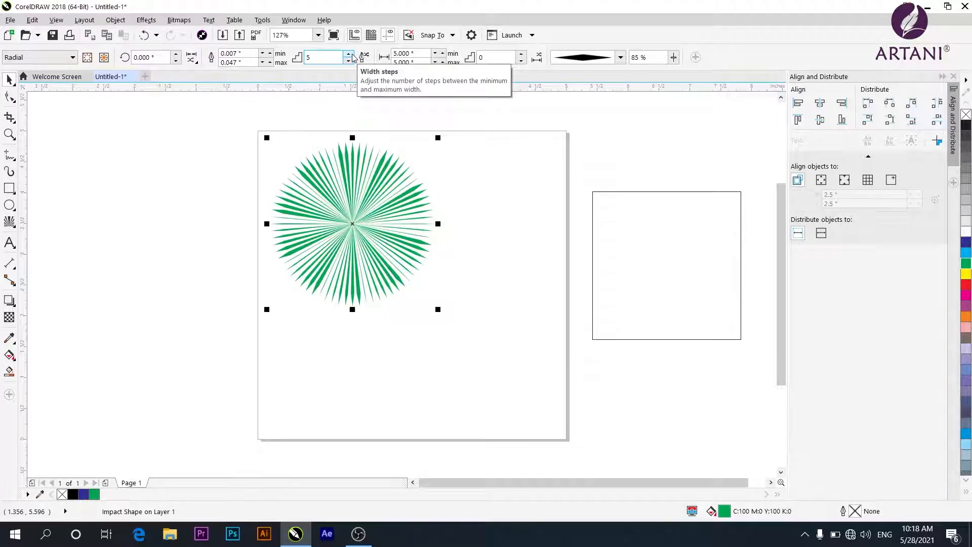
pyautogui.click(350, 54)
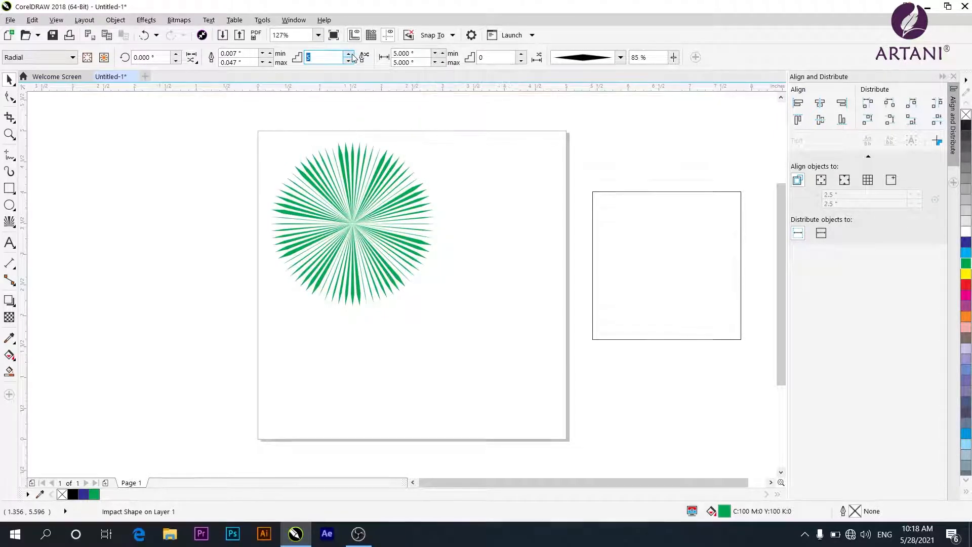
pyautogui.click(349, 54)
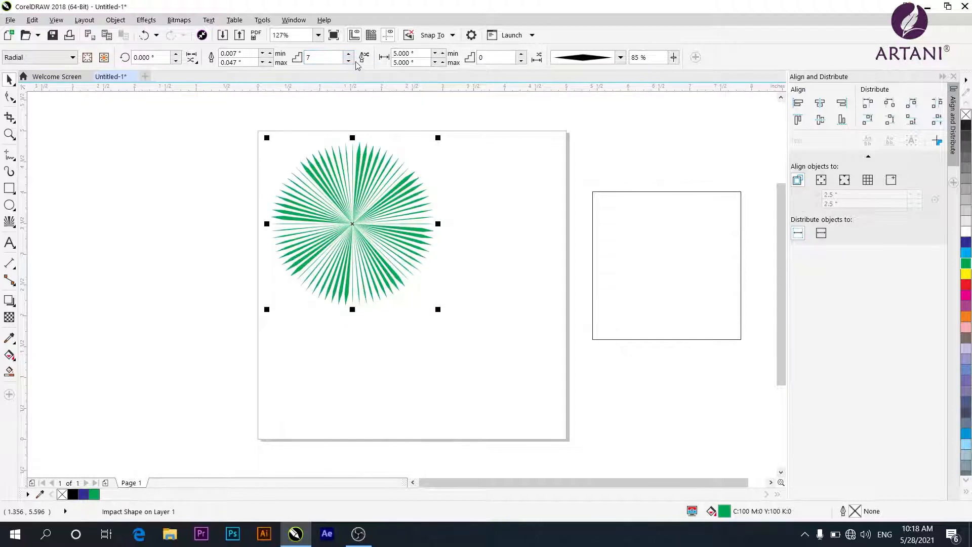
# Step: Lower the width steps of the green impact shape to 2
pyautogui.click(348, 61)
pyautogui.click(349, 61)
pyautogui.click(348, 62)
pyautogui.click(348, 61)
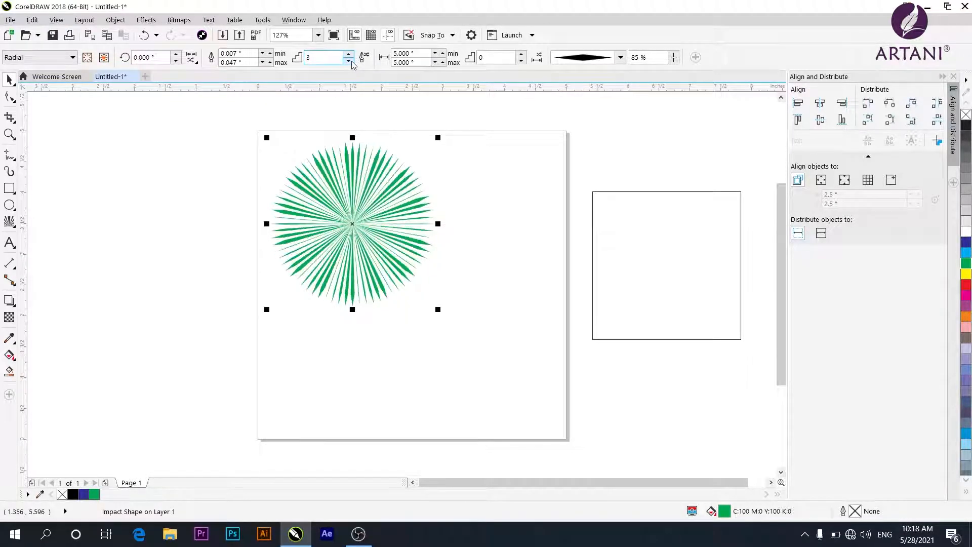
pyautogui.click(349, 61)
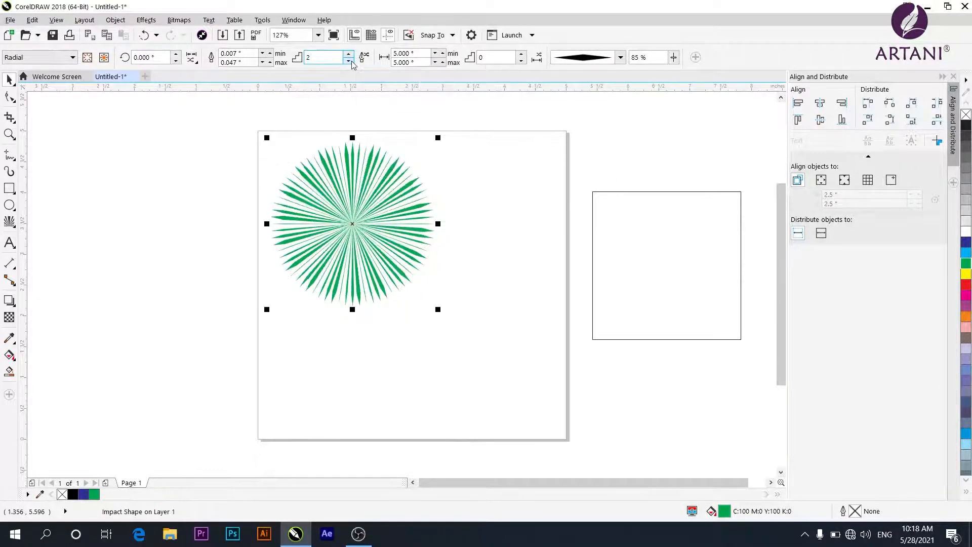
# Step: Set the impact shape's width steps to 1 and try switching the randomized width order on and off
pyautogui.click(349, 61)
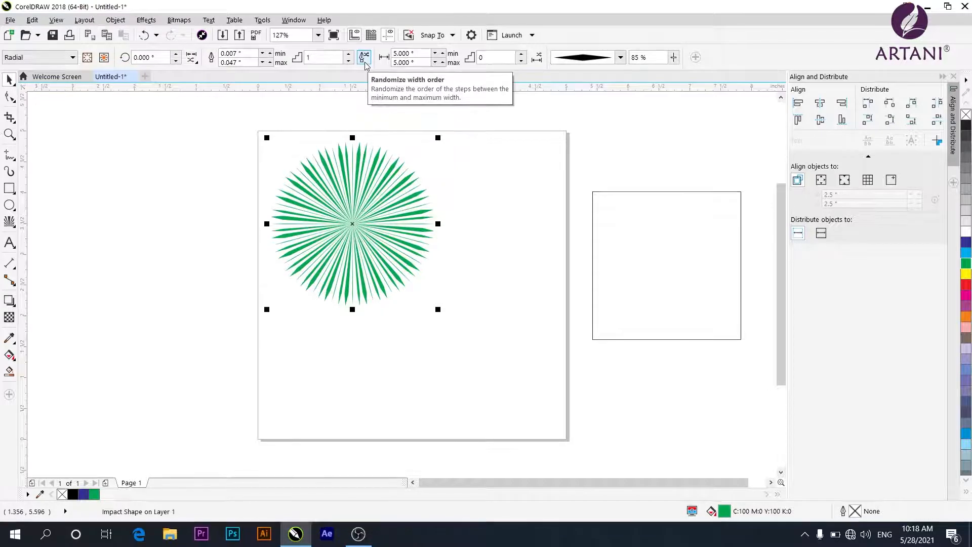
pyautogui.click(364, 63)
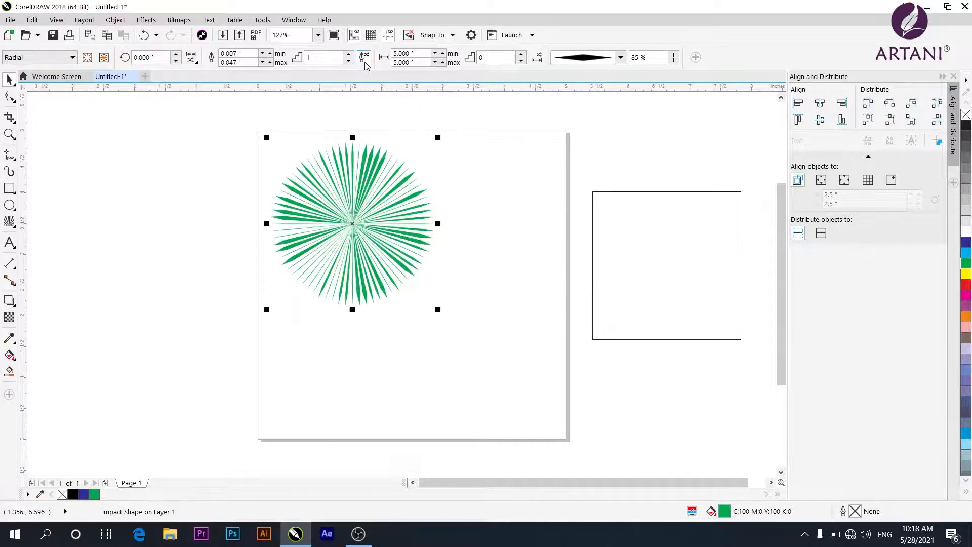
pyautogui.click(365, 62)
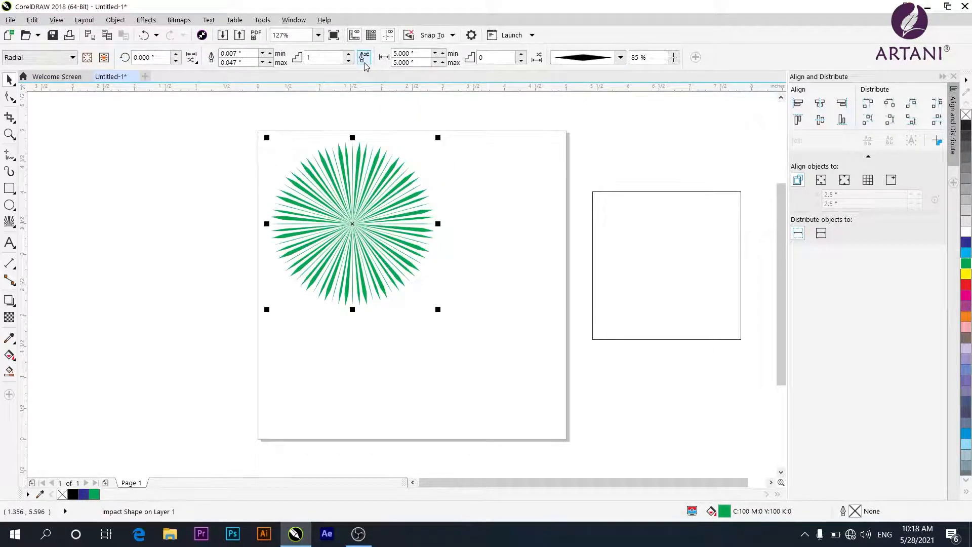
pyautogui.click(364, 62)
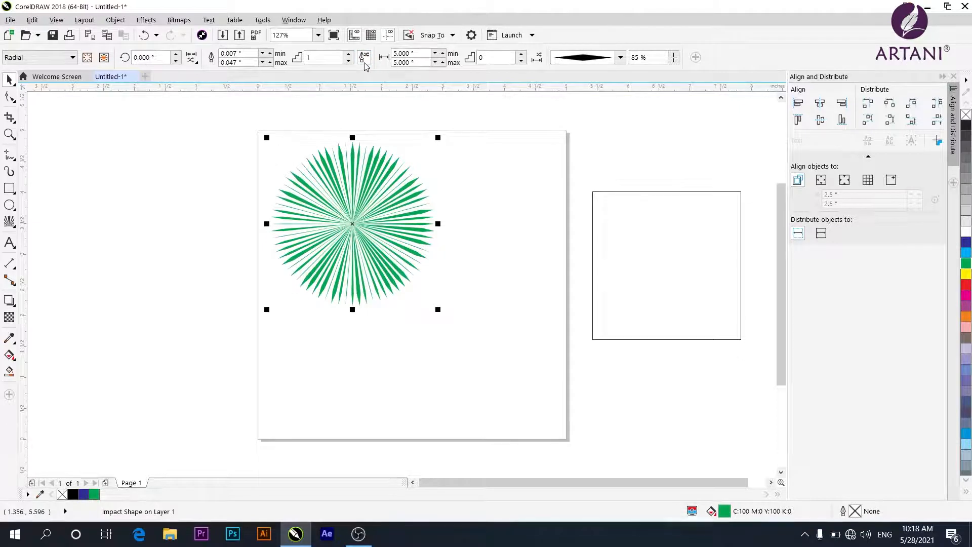
pyautogui.click(364, 63)
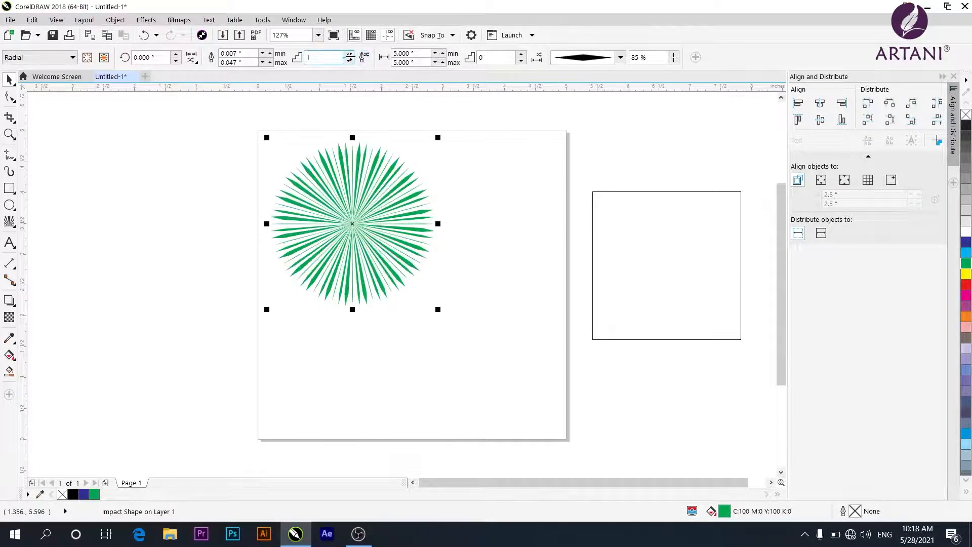
# Step: Raise the impact shape's width steps to 3 and randomize the width order of its lines
pyautogui.doubleClick(349, 57)
pyautogui.click(363, 61)
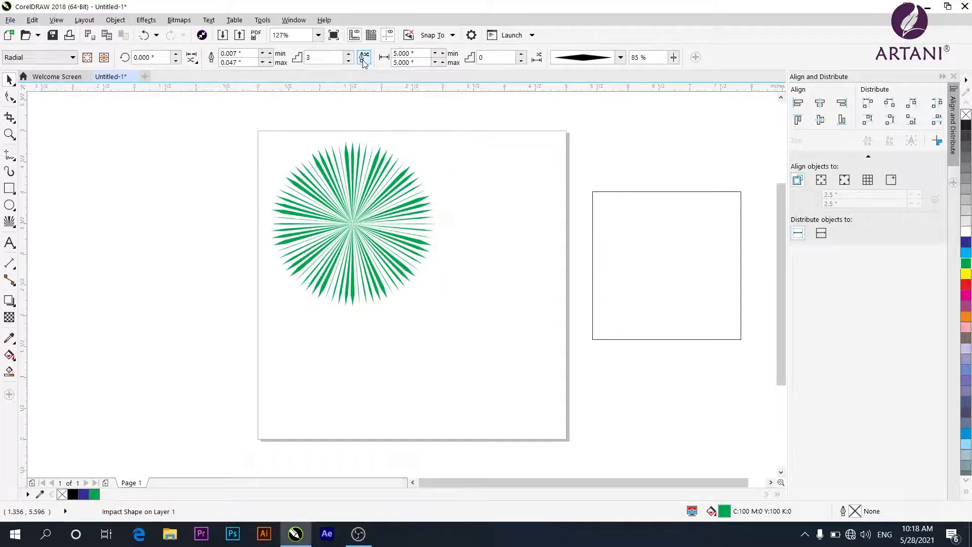
pyautogui.click(364, 57)
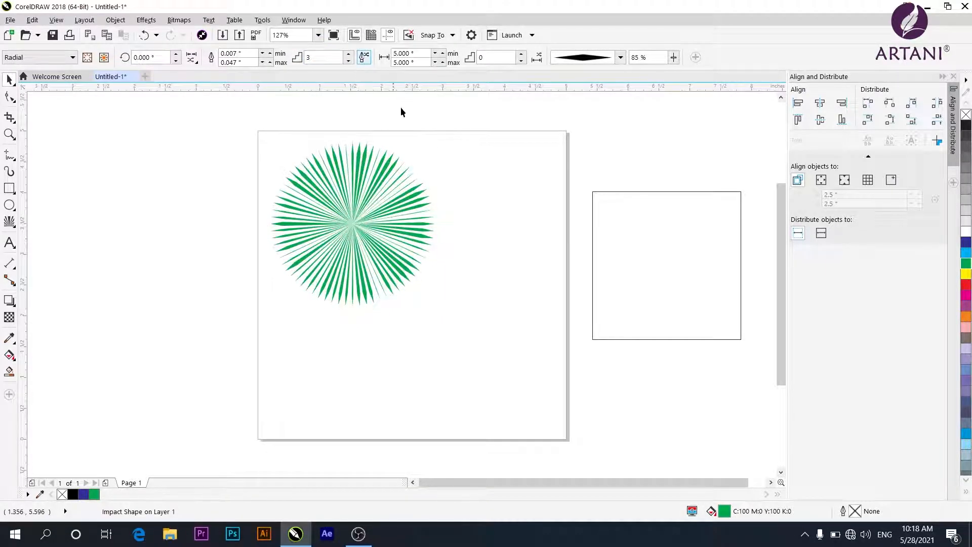
# Step: Set the impact shape's line spacing to a minimum of 8° and a maximum of 11°
pyautogui.click(443, 54)
pyautogui.click(444, 54)
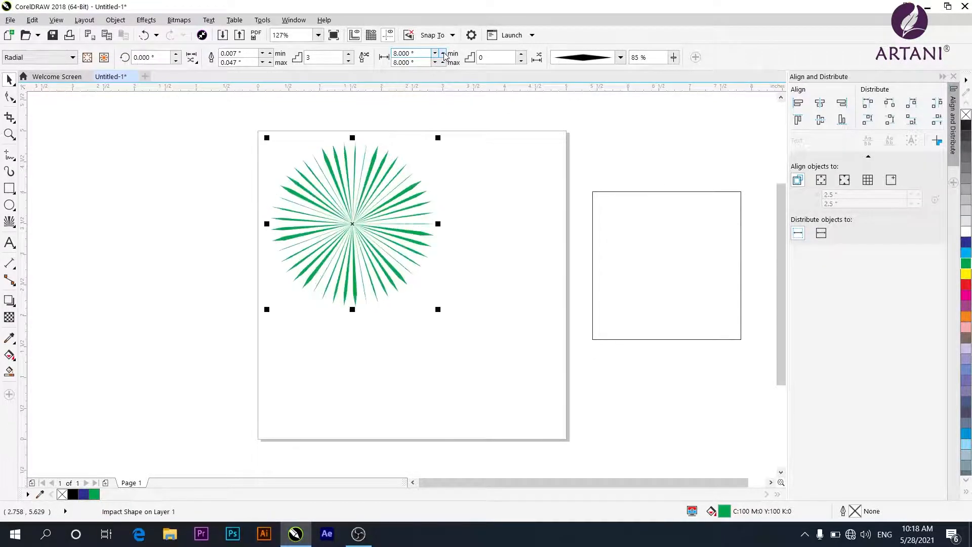
pyautogui.click(444, 61)
pyautogui.click(444, 61)
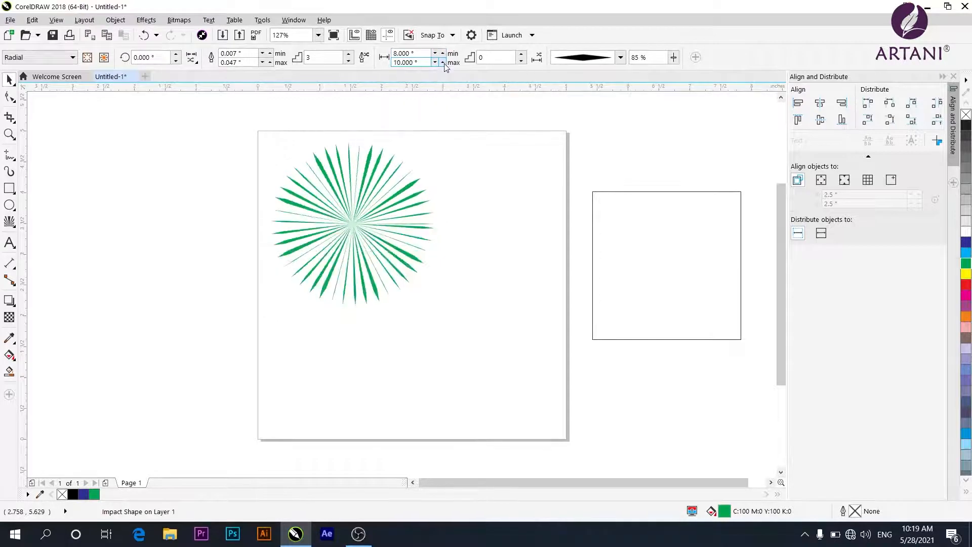
pyautogui.click(444, 61)
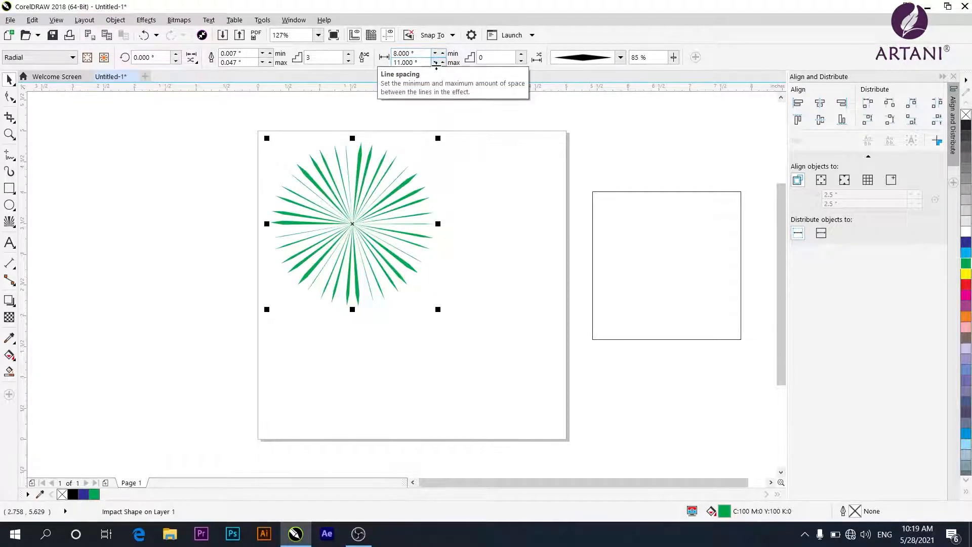
# Step: Increase the spacing steps between the impact shape's minimum and maximum line spacing to 9
pyautogui.click(525, 55)
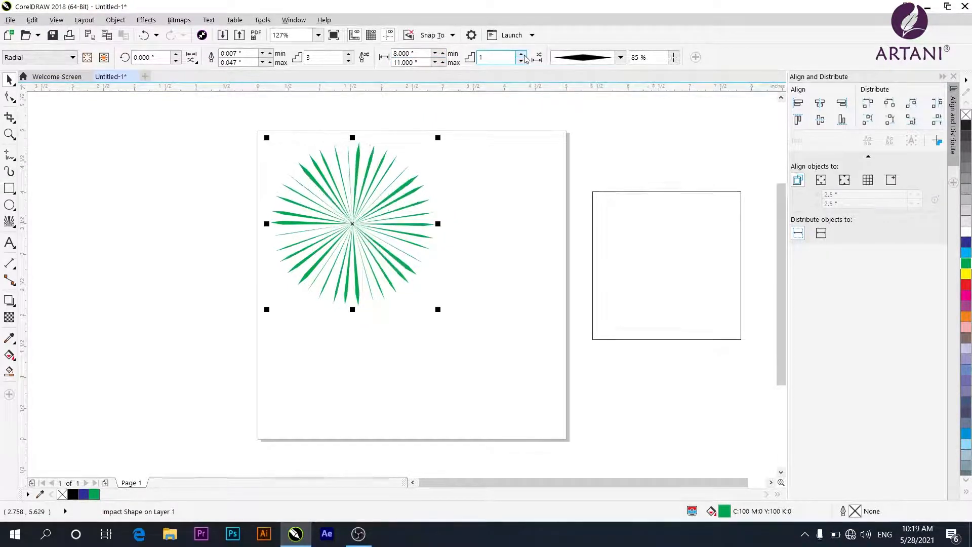
pyautogui.click(525, 55)
pyautogui.click(524, 56)
pyautogui.click(525, 56)
pyautogui.click(525, 56)
pyautogui.click(525, 55)
pyautogui.click(524, 56)
pyautogui.click(524, 55)
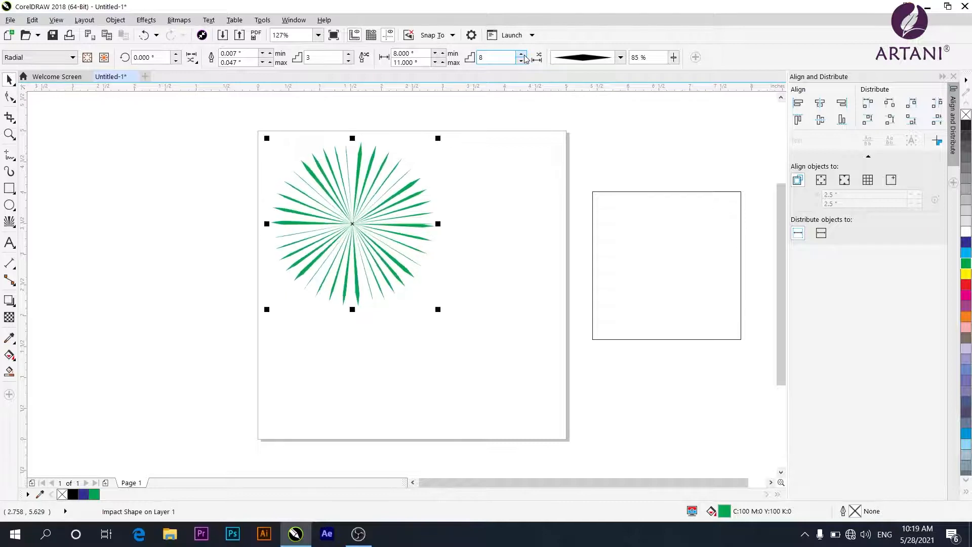
pyautogui.click(525, 55)
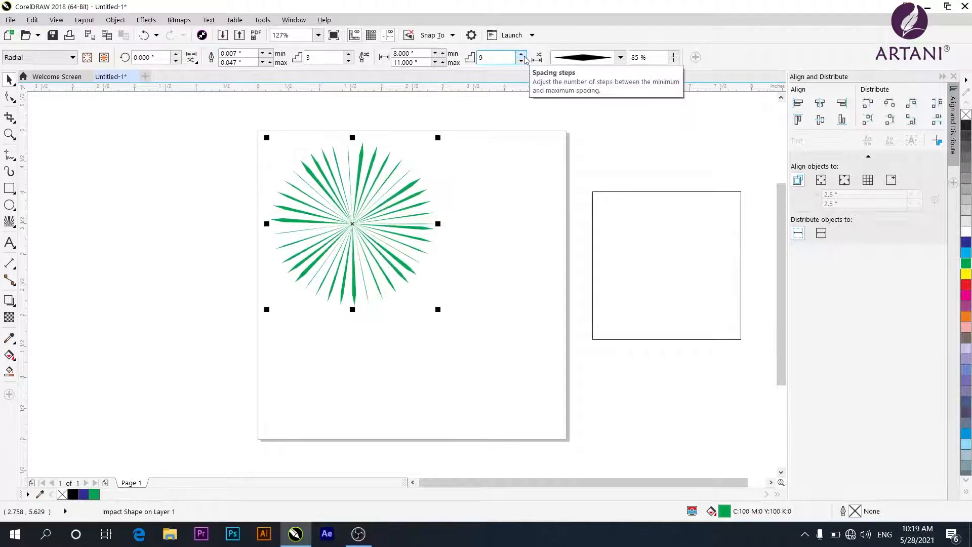
# Step: Try the elliptical, wedge and straight line styles on the impact shape, then restore the diamond style
pyautogui.click(623, 58)
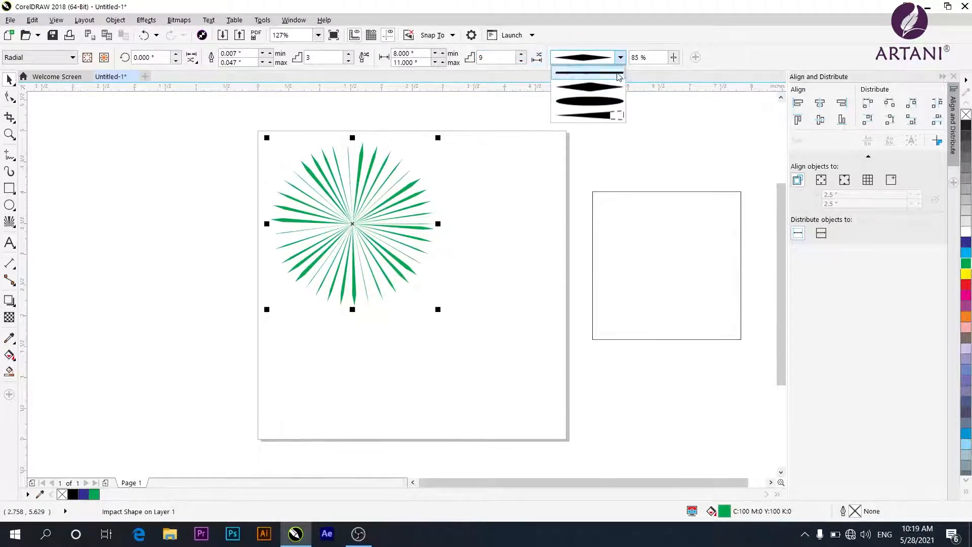
pyautogui.click(599, 106)
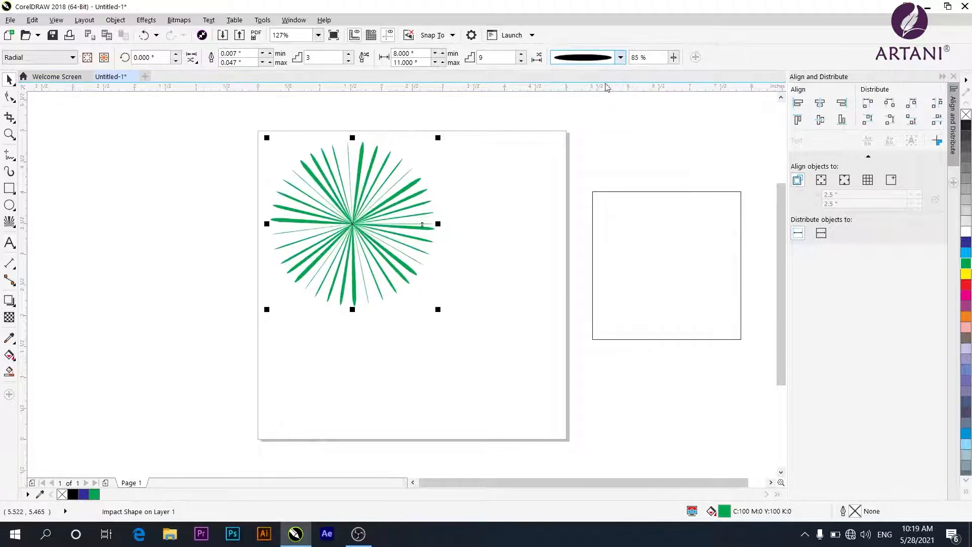
pyautogui.click(620, 58)
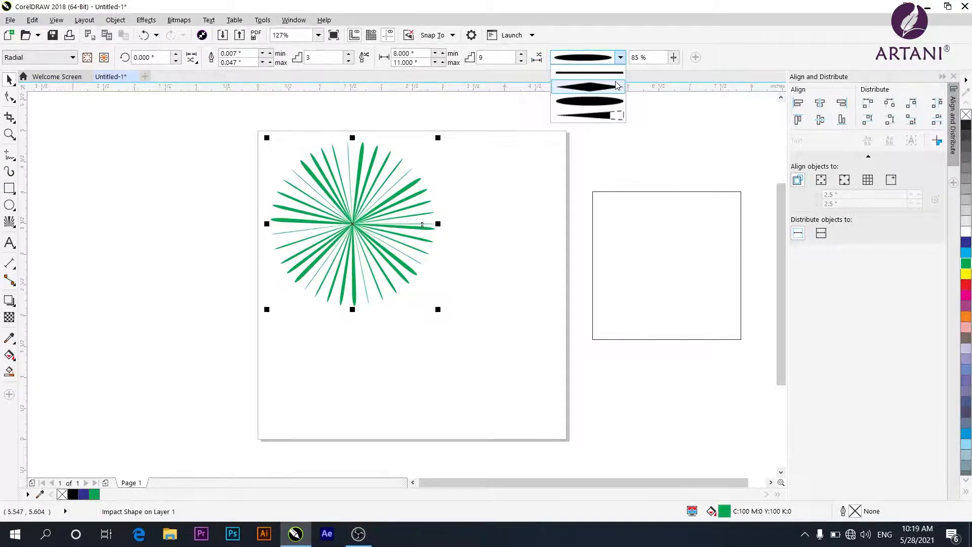
pyautogui.click(562, 114)
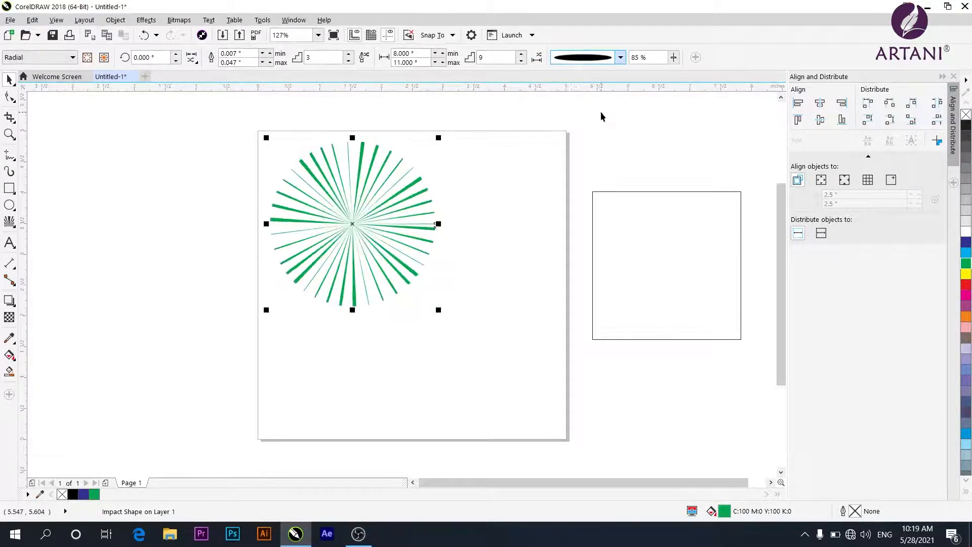
pyautogui.click(621, 58)
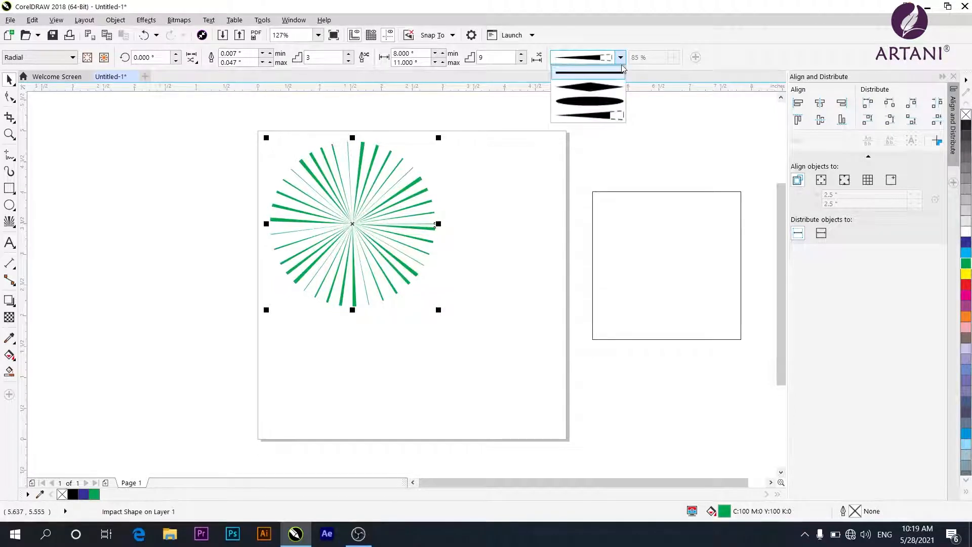
pyautogui.click(617, 74)
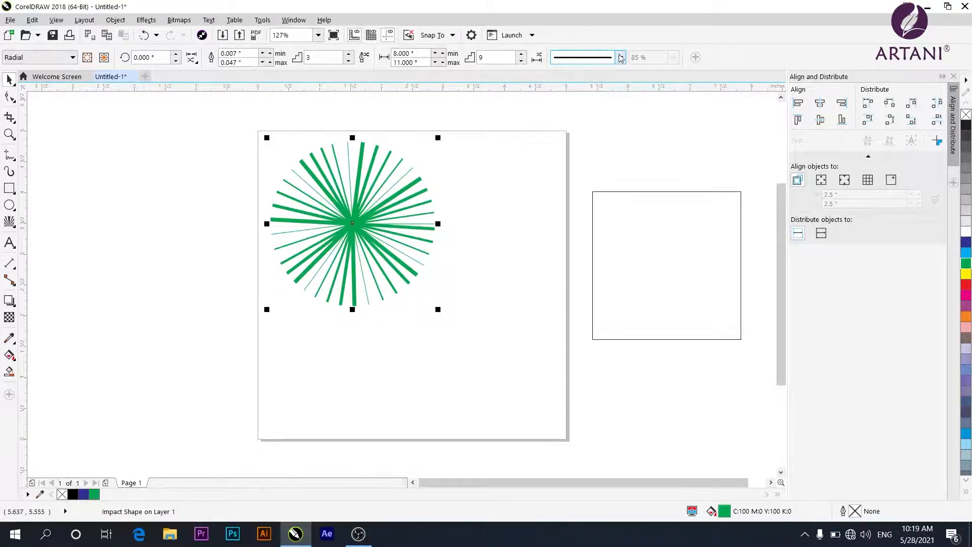
pyautogui.click(621, 58)
pyautogui.click(605, 87)
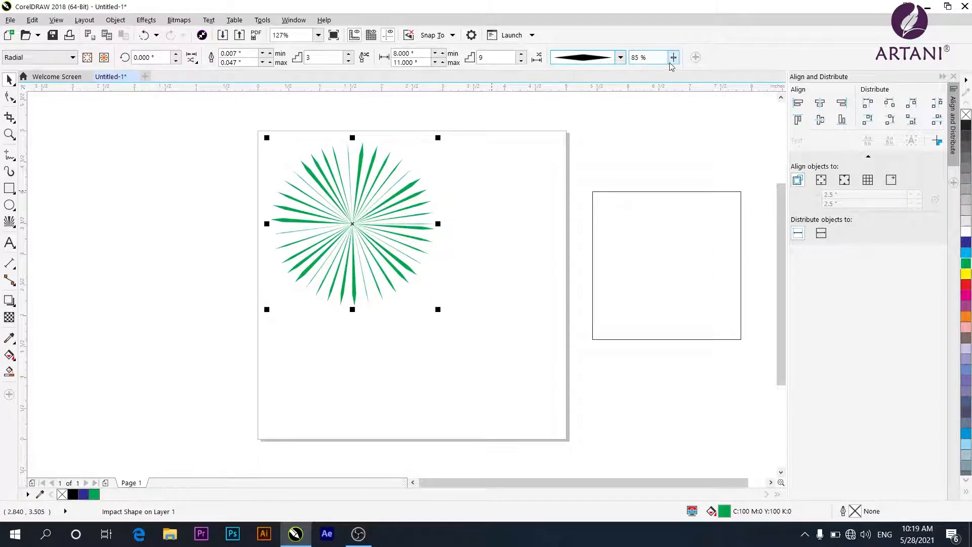
# Step: Shift the widest point of the impact shape's diamond lines to 27%, keeping the document window docked
pyautogui.moveTo(674, 58)
pyautogui.mouseDown()
pyautogui.moveTo(675, 75)
pyautogui.moveTo(634, 78)
pyautogui.moveTo(682, 77)
pyautogui.mouseUp()
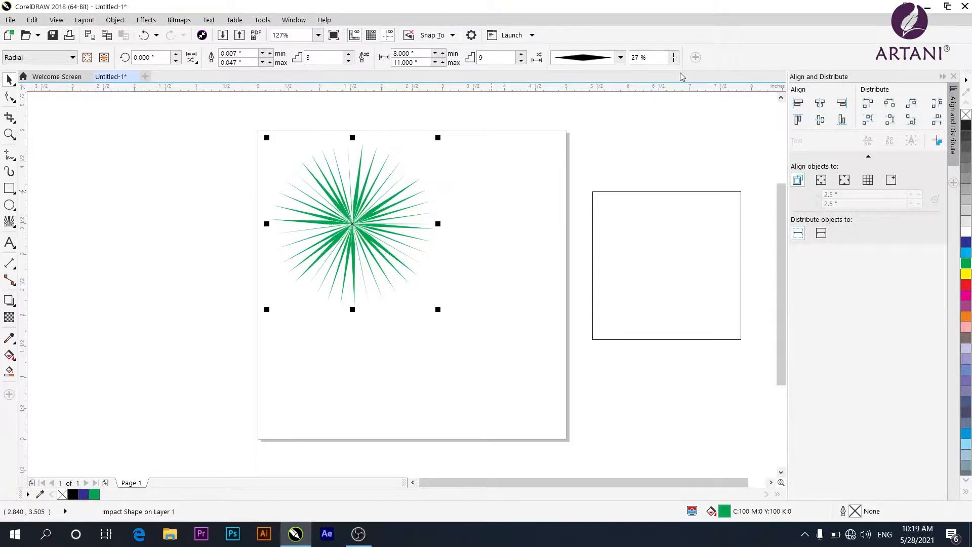
pyautogui.doubleClick(685, 76)
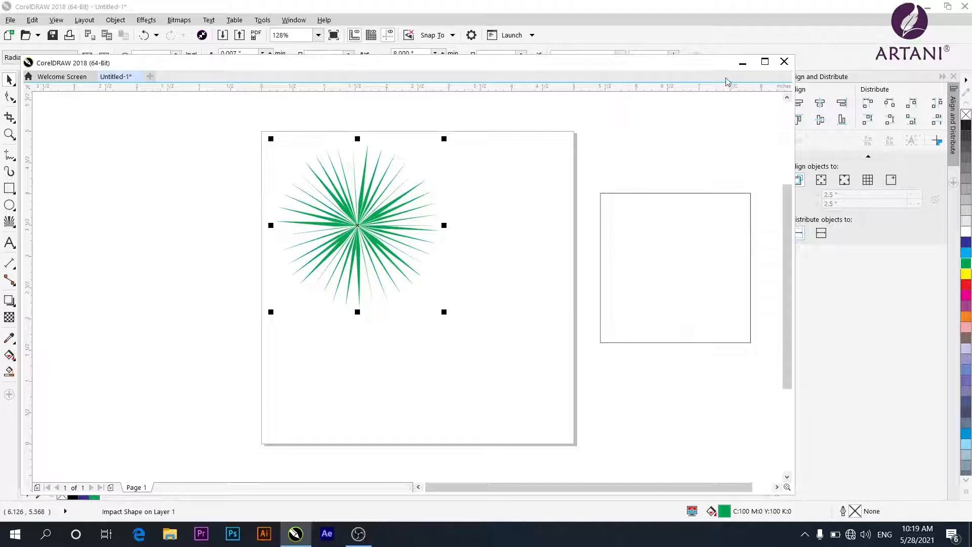
pyautogui.moveTo(712, 63); pyautogui.dragTo(687, 98)
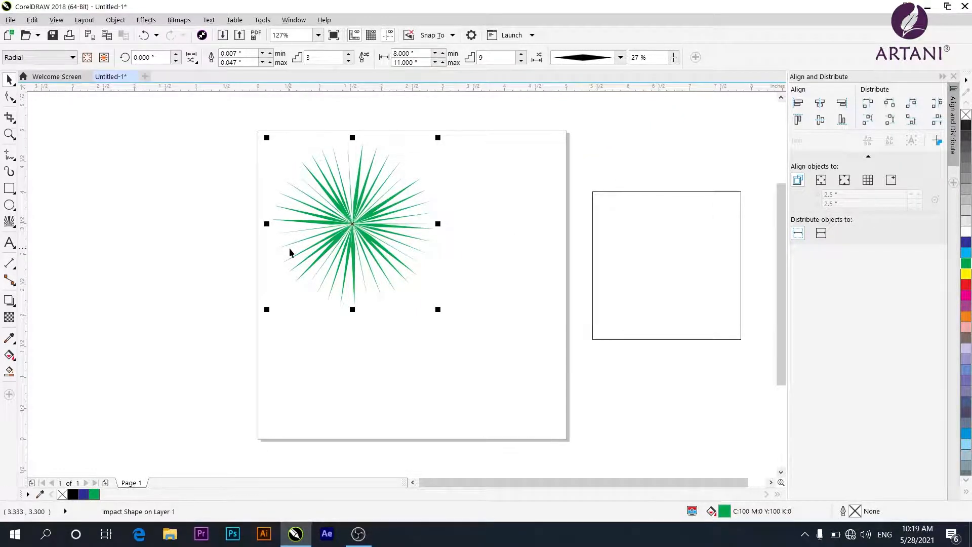
# Step: Delete the impact shape and draw a graph paper grid of 9 columns and 3 rows on the page's upper left
pyautogui.press('Delete')
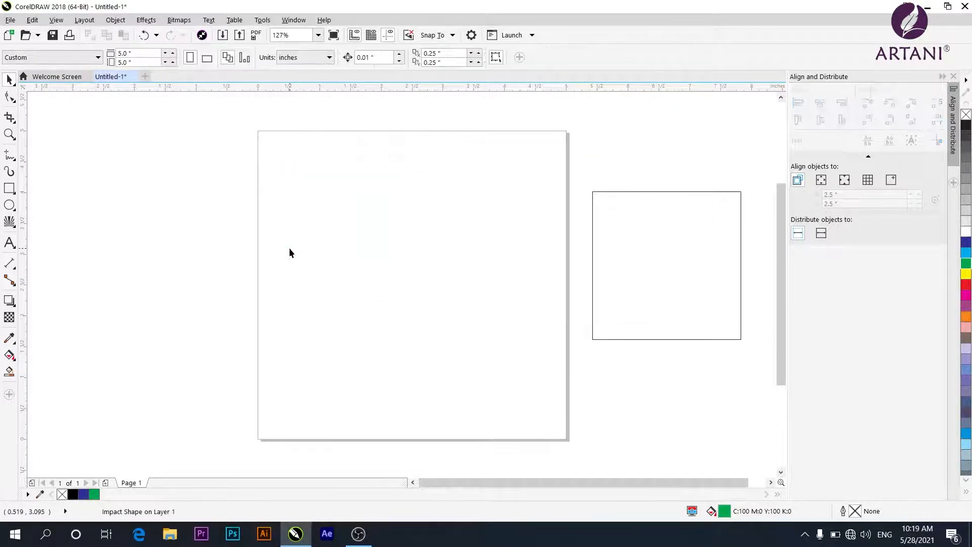
pyautogui.rightClick(14, 230)
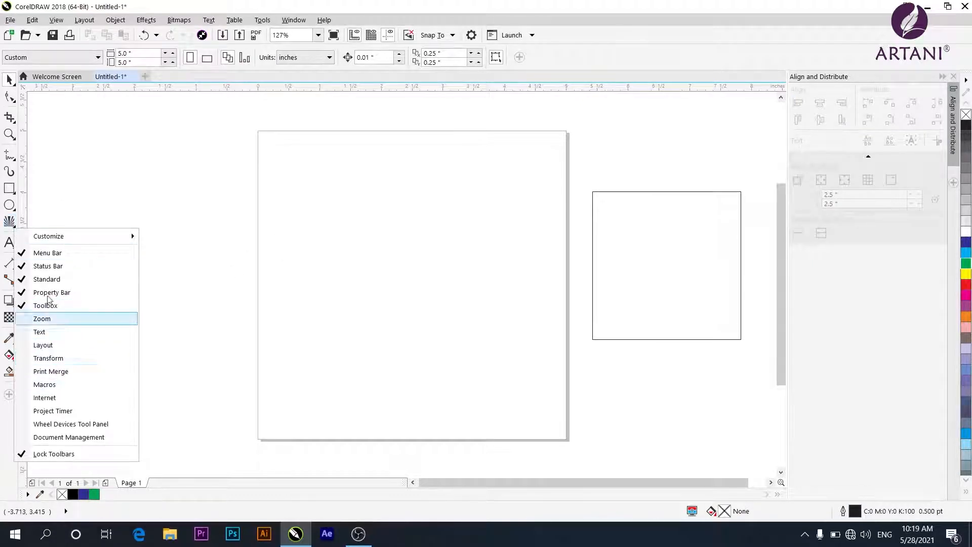
pyautogui.click(14, 225)
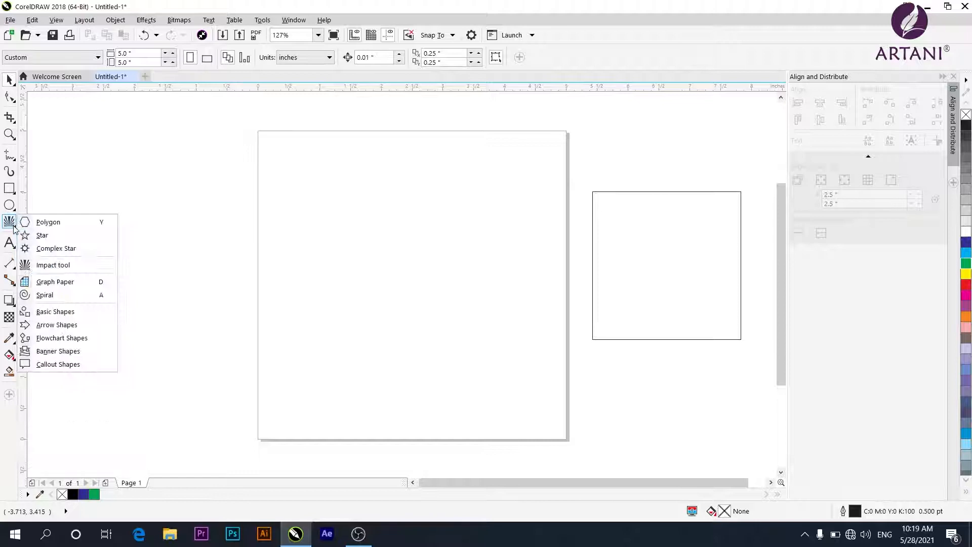
pyautogui.click(54, 281)
pyautogui.moveTo(257, 158); pyautogui.dragTo(406, 302)
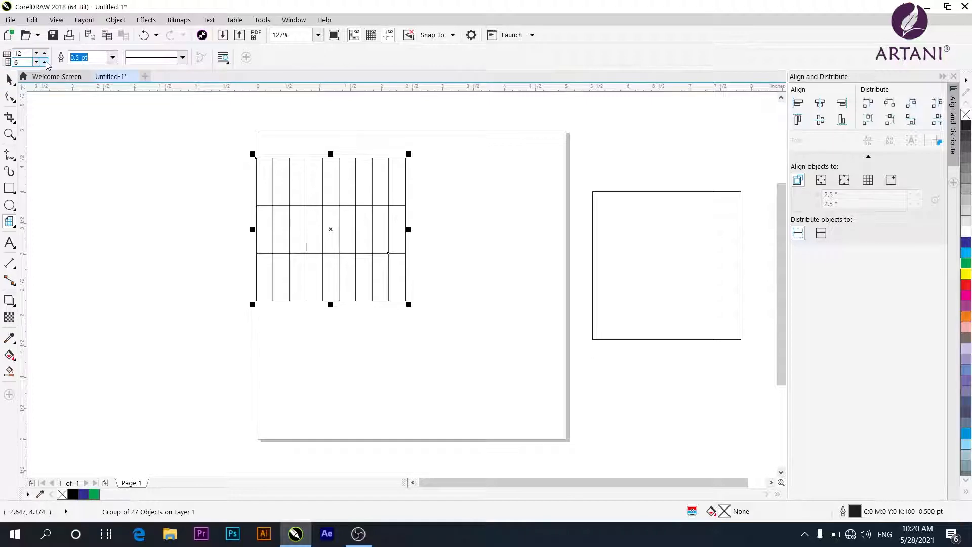
# Step: Try a second graph paper grid of 12 columns and 7 rows beside the page, and undo it
pyautogui.moveTo(89, 129); pyautogui.dragTo(229, 279)
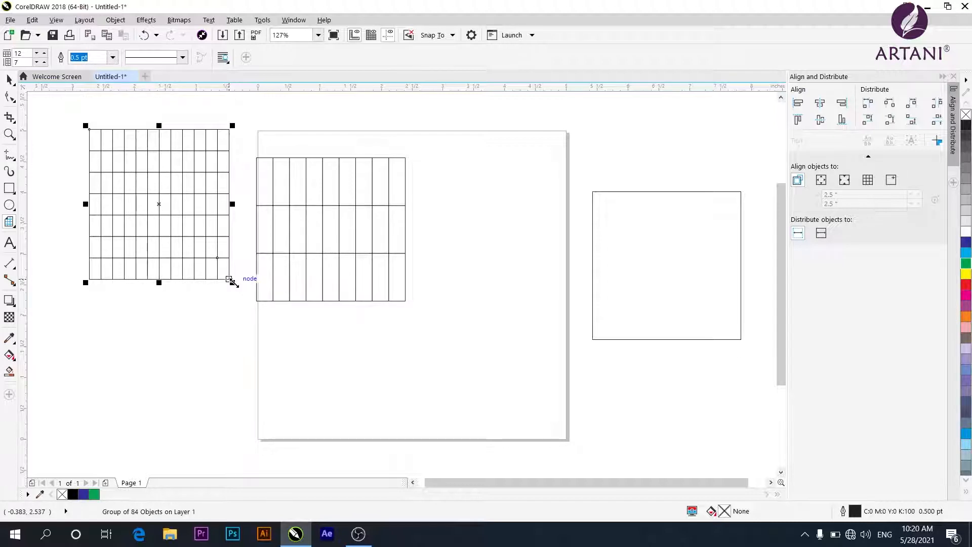
pyautogui.hotkey('ctrl', 'z')
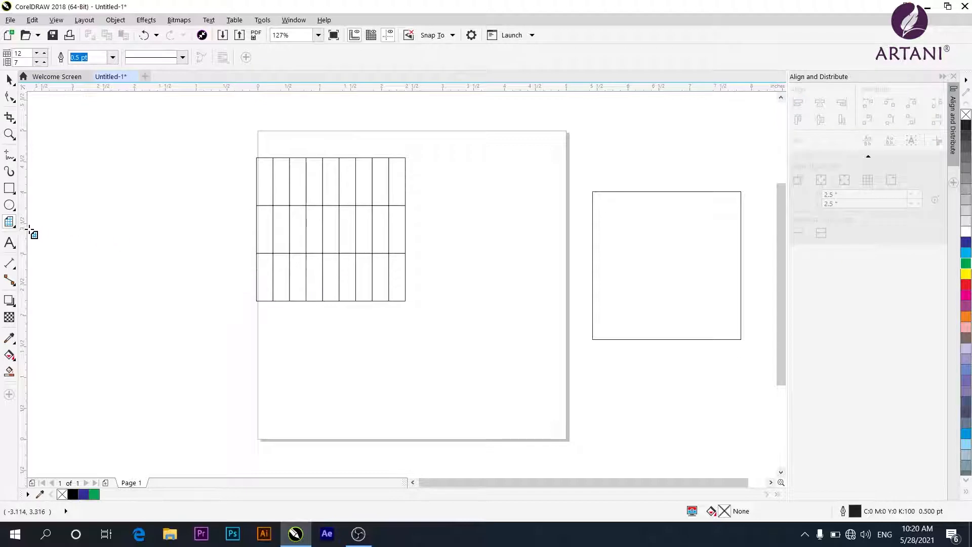
# Step: Draw a symmetrical spiral outside the page, just left of the graph paper grid
pyautogui.click(12, 225)
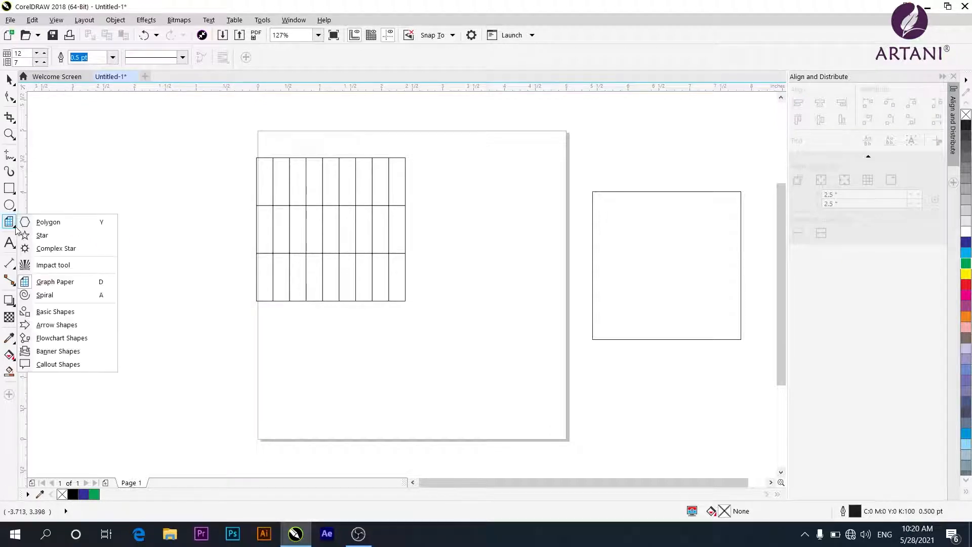
pyautogui.click(51, 298)
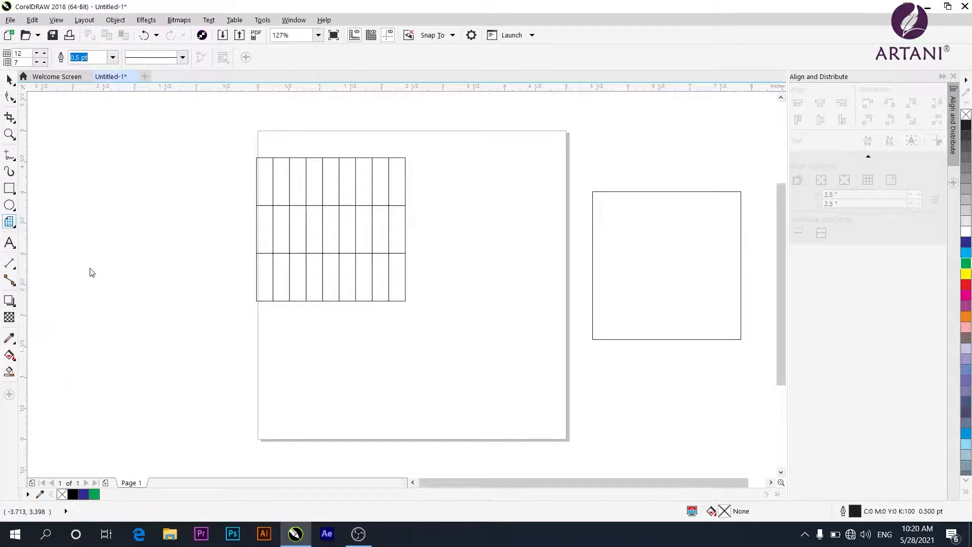
pyautogui.moveTo(117, 125); pyautogui.dragTo(246, 278)
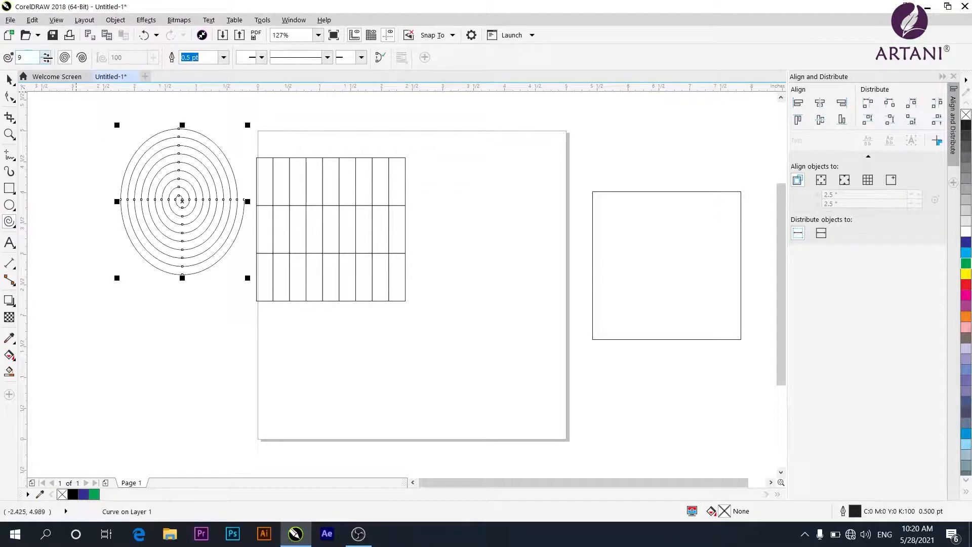
# Step: Set the spiral revolutions to 15 and draw a symmetrical spiral about 1.7 by 1.9 inches in the page's upper-right corner
pyautogui.click(46, 53)
pyautogui.click(46, 54)
pyautogui.click(47, 54)
pyautogui.click(47, 54)
pyautogui.moveTo(450, 130); pyautogui.dragTo(559, 252)
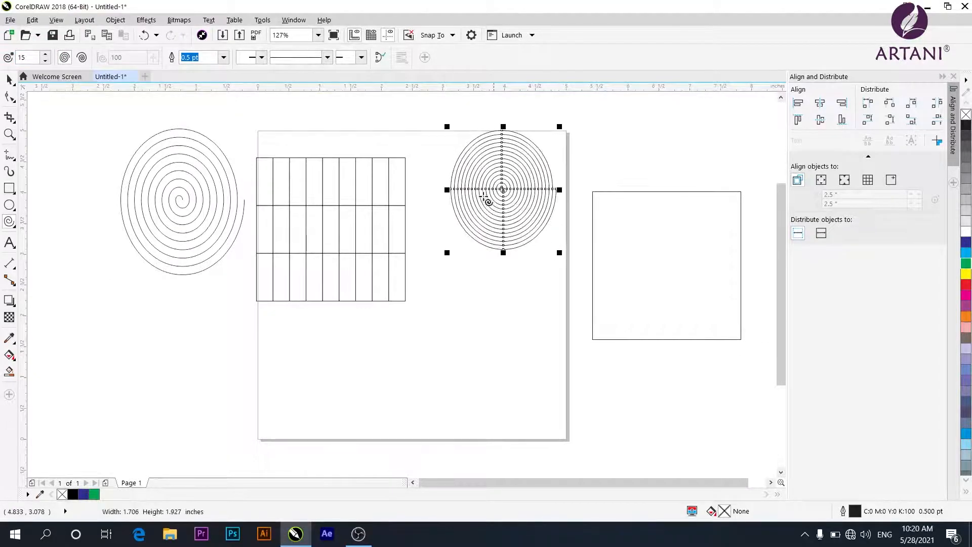
# Step: Draw a logarithmic spiral with 15 revolutions and an expansion factor of 100 at the upper left of the first spiral
pyautogui.click(84, 57)
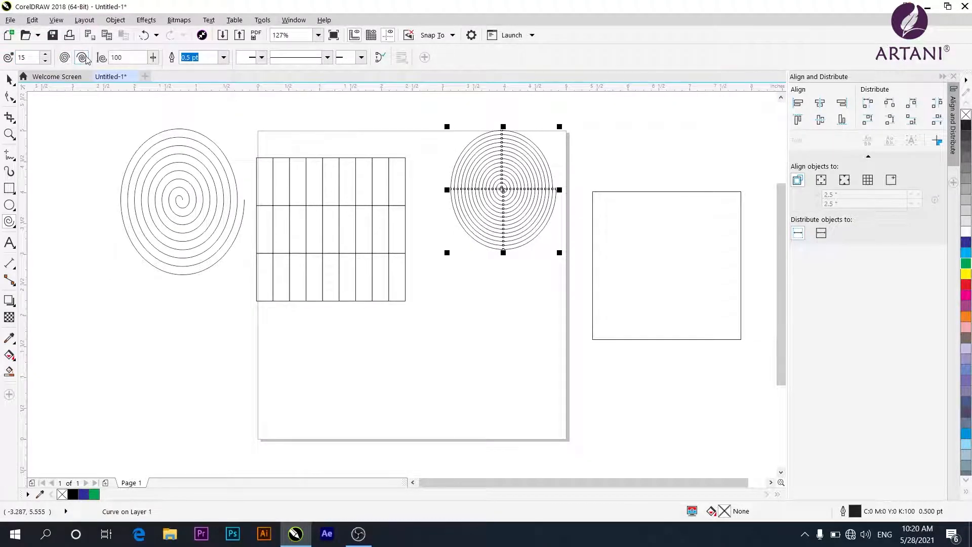
pyautogui.moveTo(53, 123); pyautogui.dragTo(138, 203)
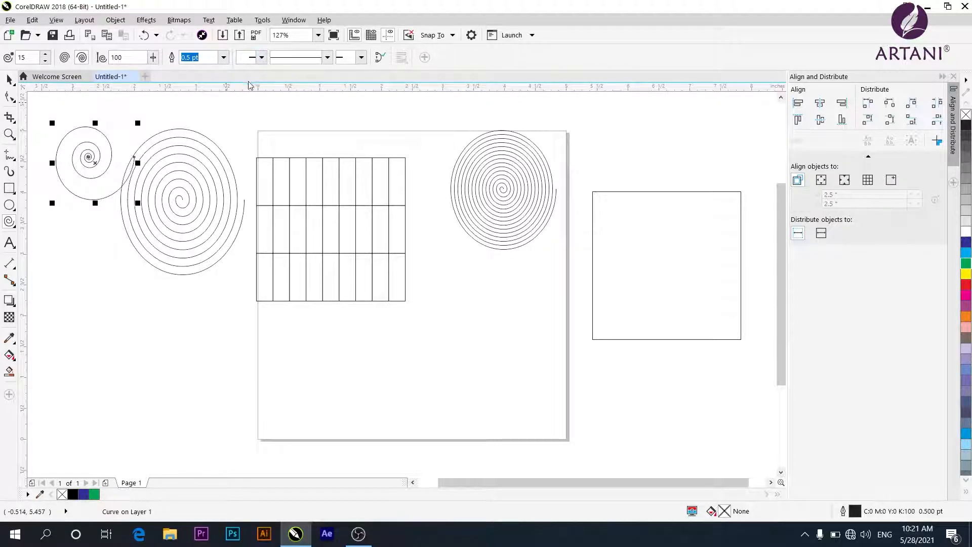
# Step: Add arrowheads to both the start and the end of the logarithmic spiral
pyautogui.click(262, 58)
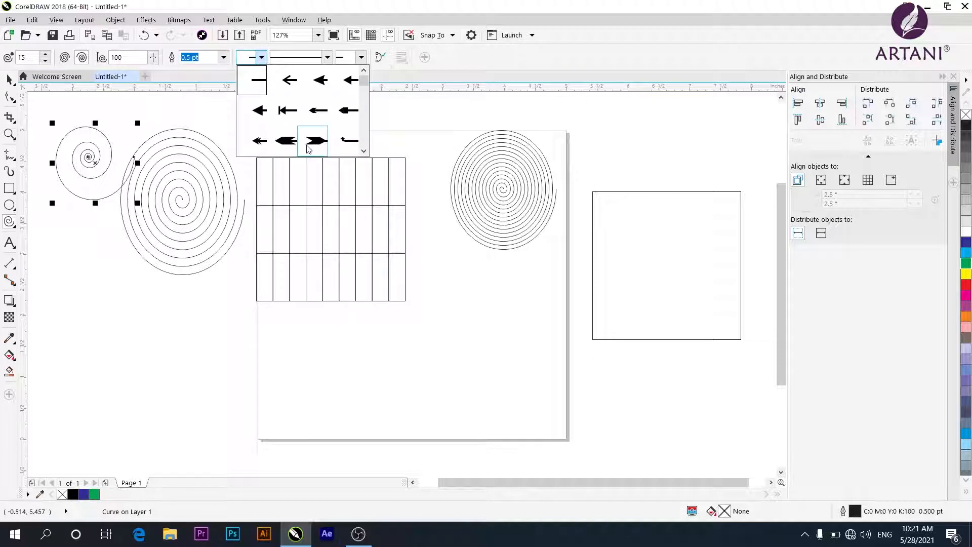
pyautogui.click(289, 142)
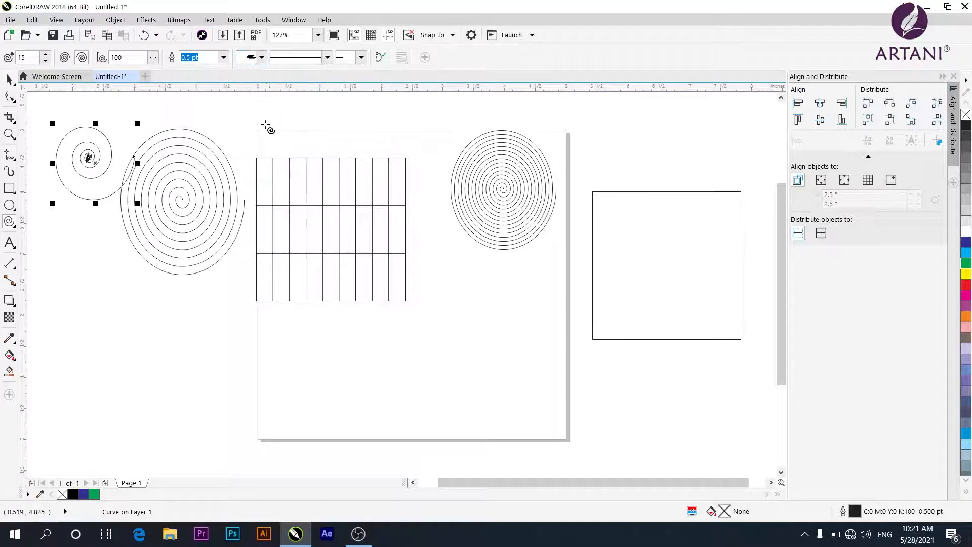
pyautogui.click(262, 59)
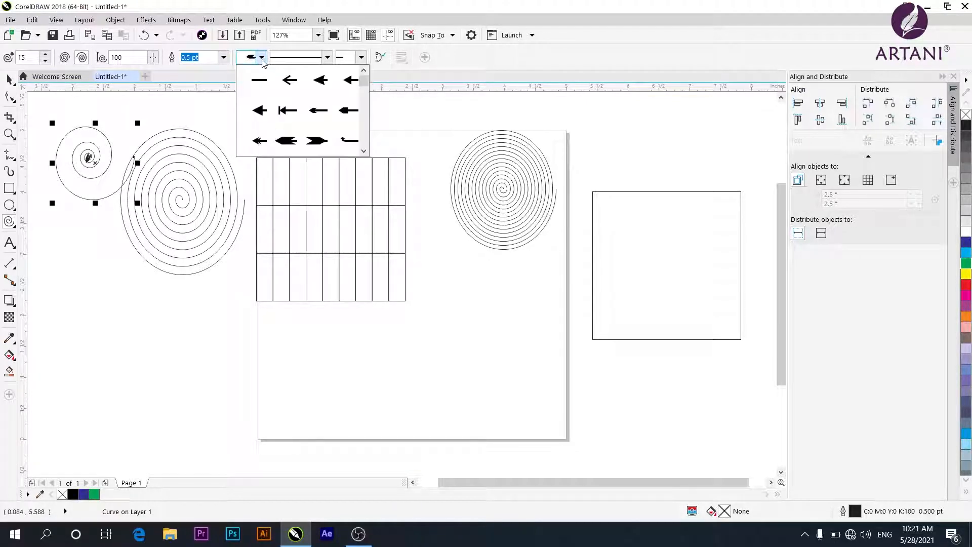
pyautogui.click(361, 58)
pyautogui.click(361, 58)
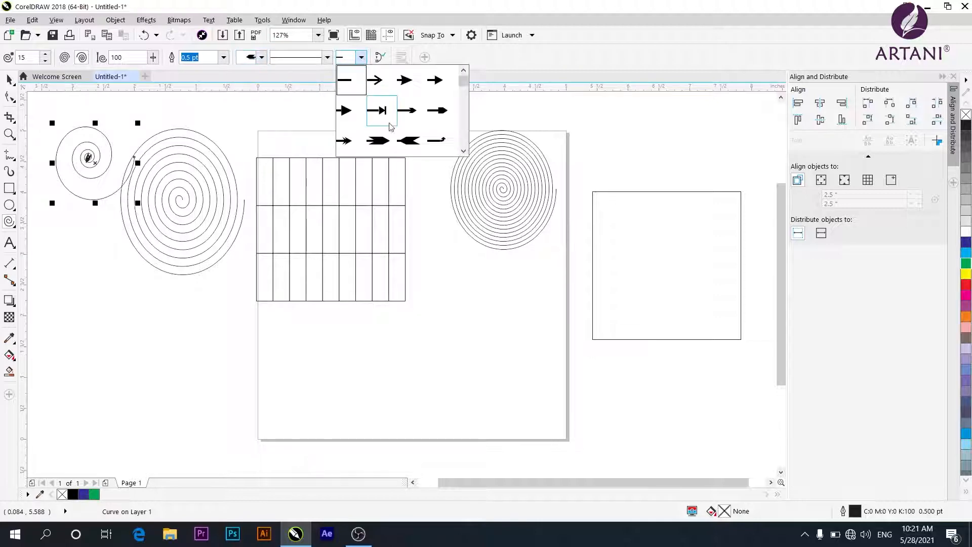
pyautogui.click(376, 110)
# Step: Delete the large symmetrical spiral between the logarithmic spiral and the graph paper grid
pyautogui.click(254, 153)
pyautogui.click(224, 199)
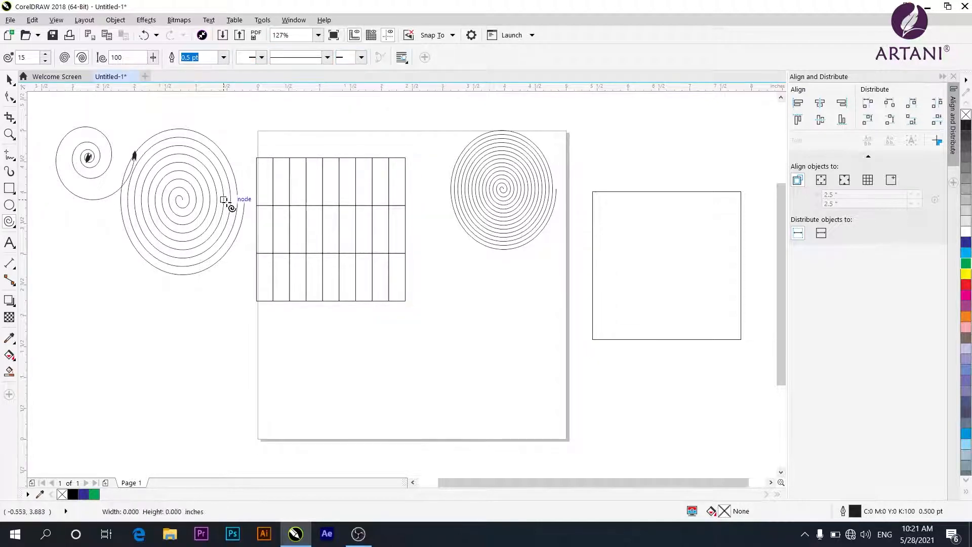
pyautogui.press('Delete')
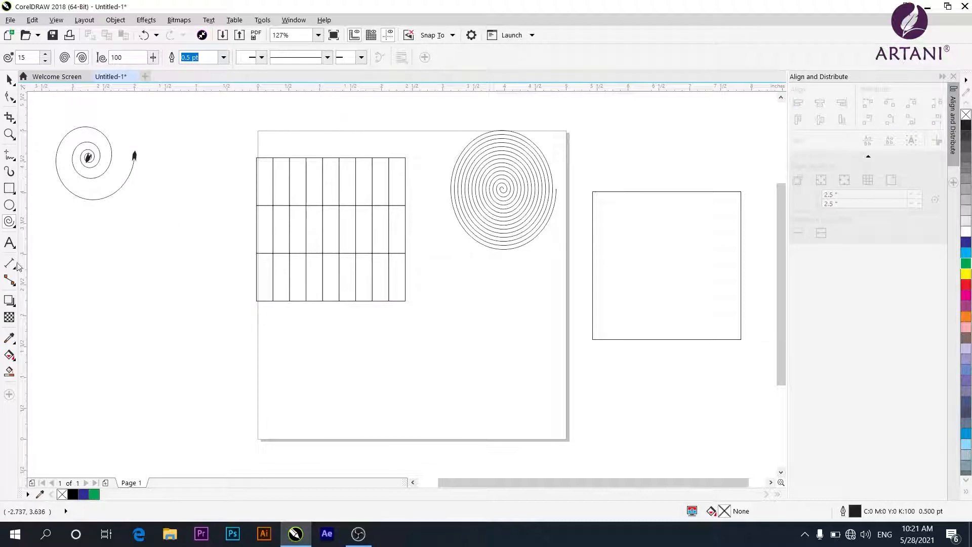
# Step: Draw a folded-corner page from the Basic Shapes, about 2.3 by 2.8 inches, overlapping the page's left edge and the grid
pyautogui.click(13, 225)
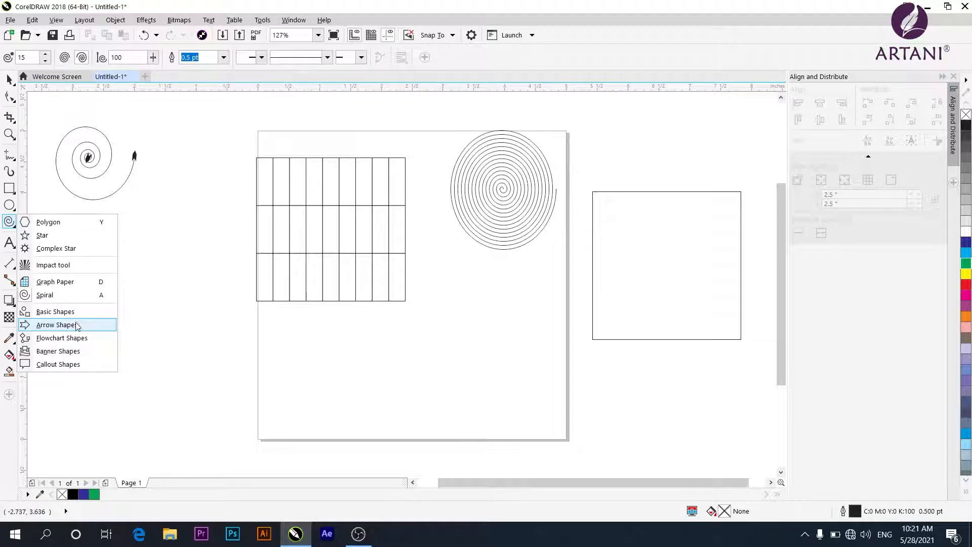
pyautogui.click(63, 311)
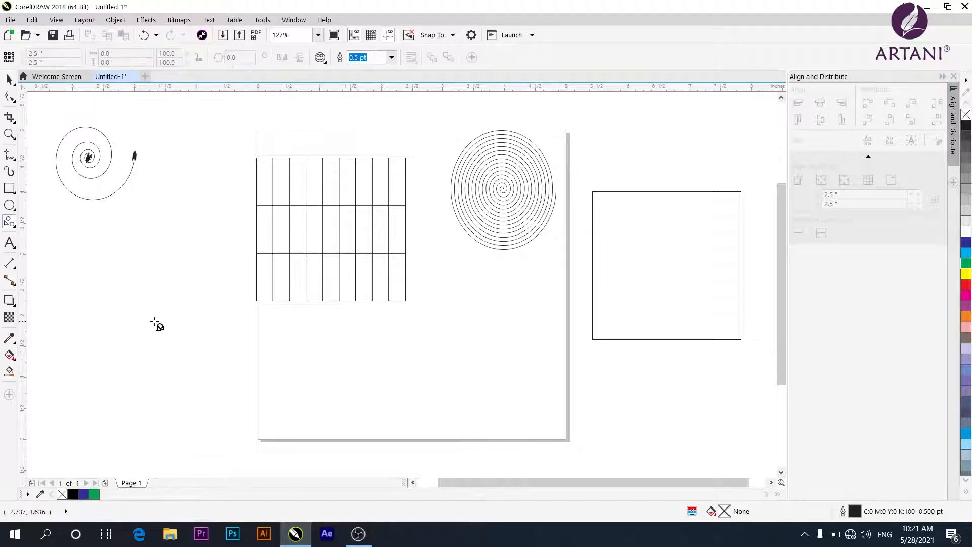
pyautogui.click(325, 63)
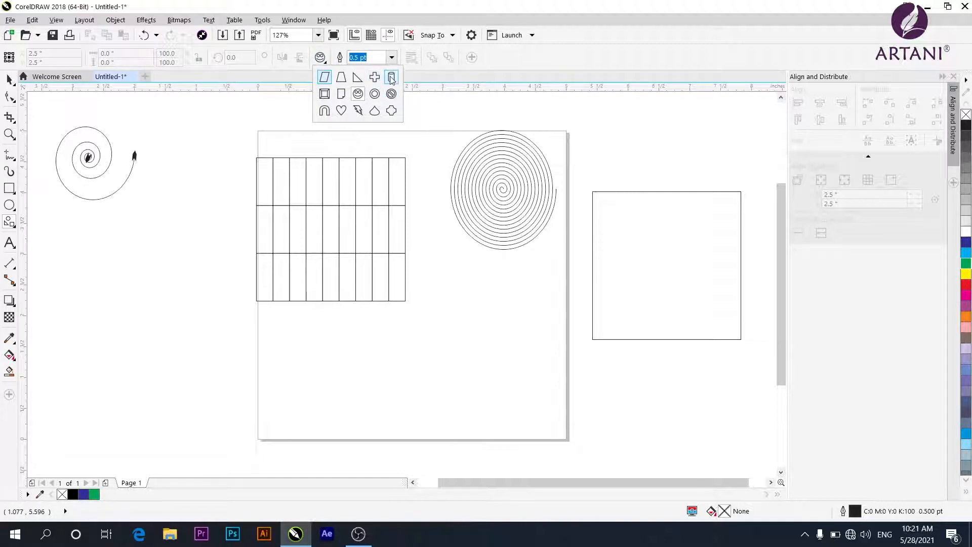
pyautogui.click(343, 101)
pyautogui.moveTo(190, 207); pyautogui.dragTo(311, 373)
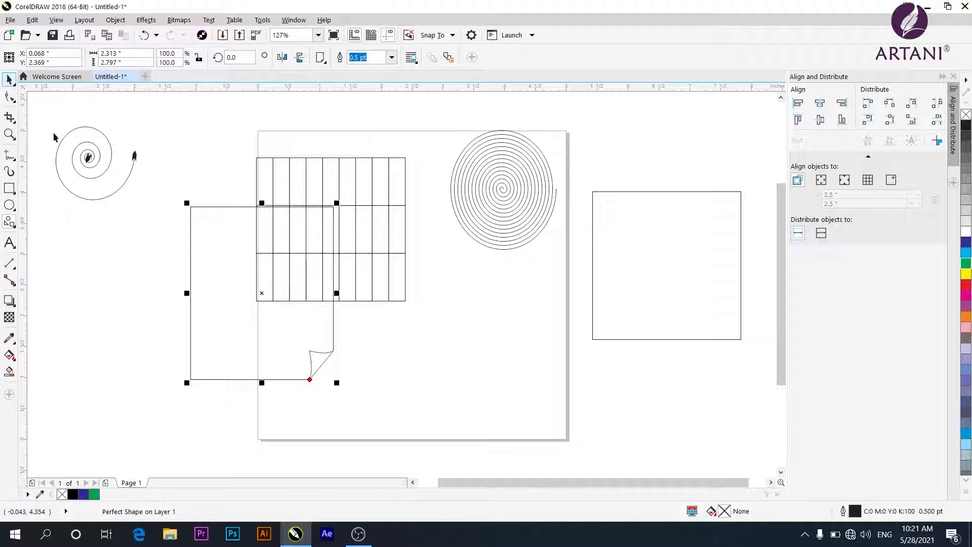
# Step: Delete all five objects on and around the page
pyautogui.moveTo(40, 113); pyautogui.dragTo(764, 432)
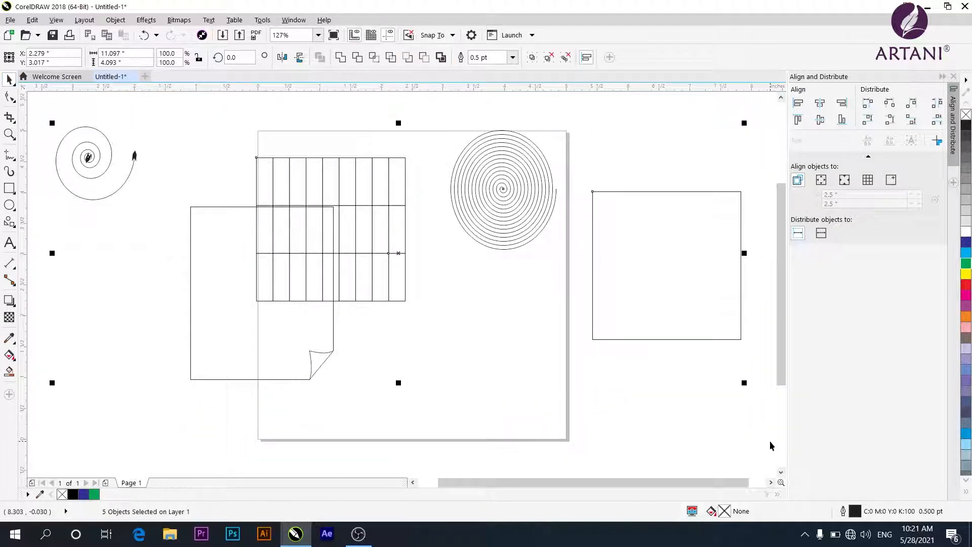
pyautogui.press('Delete')
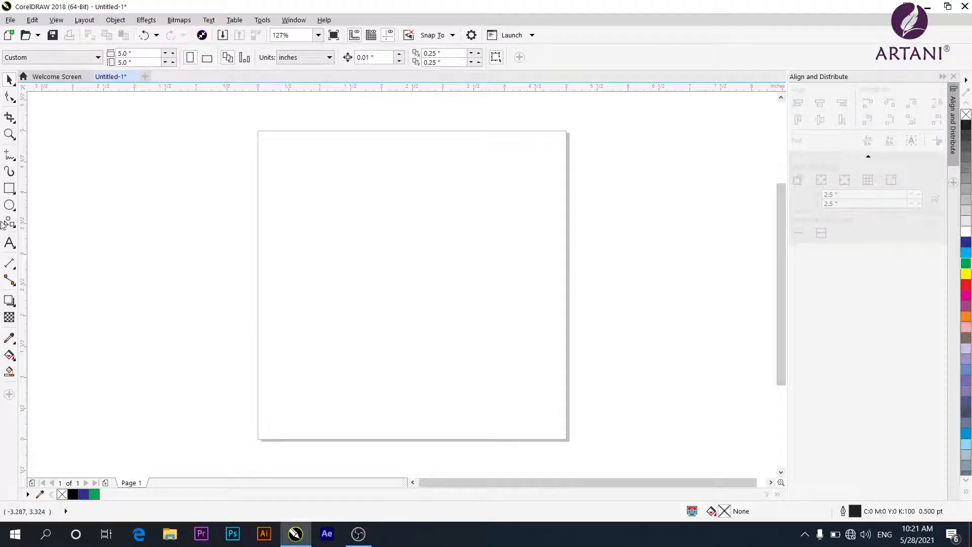
# Step: Draw a right-pointing chevron arrow shape about 2.3 by 1.7 inches across the page's left edge and deepen its point and notch
pyautogui.click(16, 229)
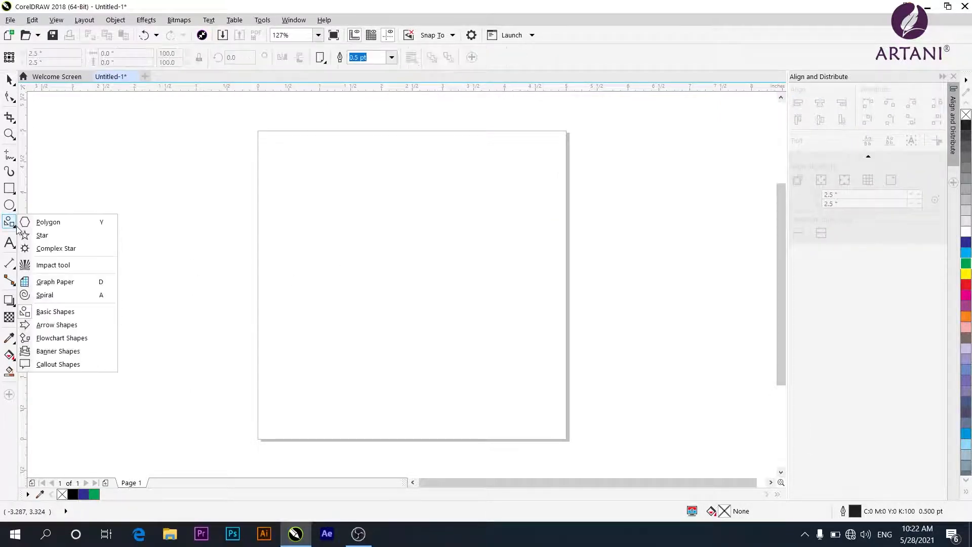
pyautogui.click(62, 326)
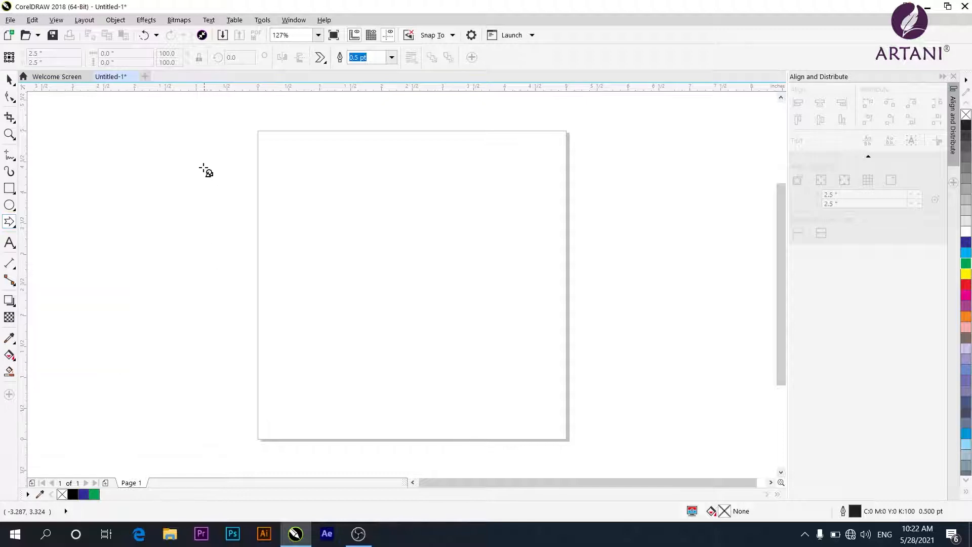
pyautogui.moveTo(197, 154); pyautogui.dragTo(343, 265)
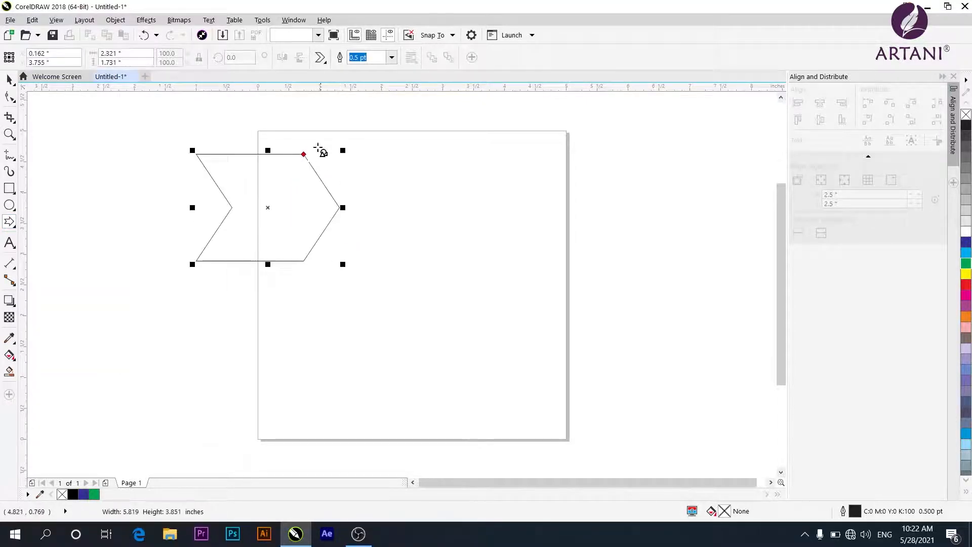
pyautogui.click(325, 62)
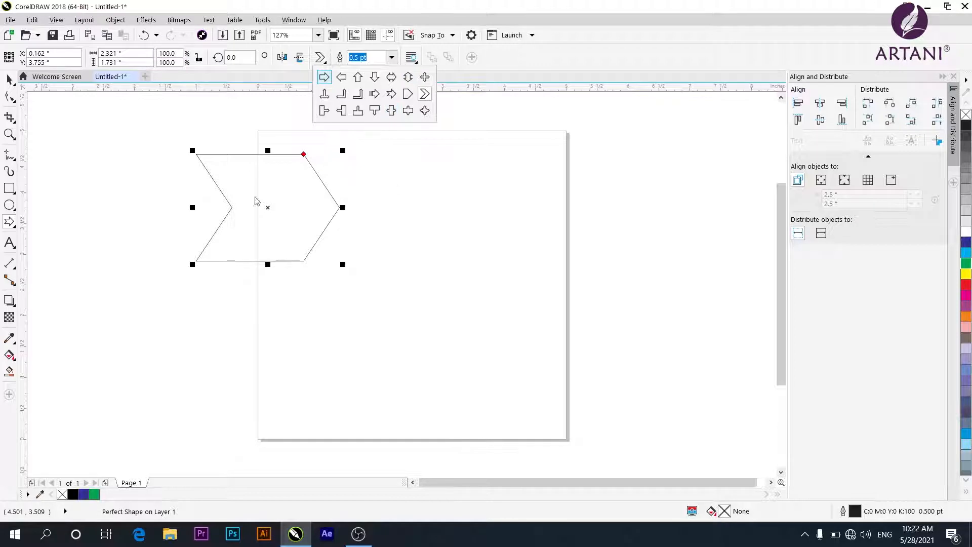
pyautogui.click(392, 263)
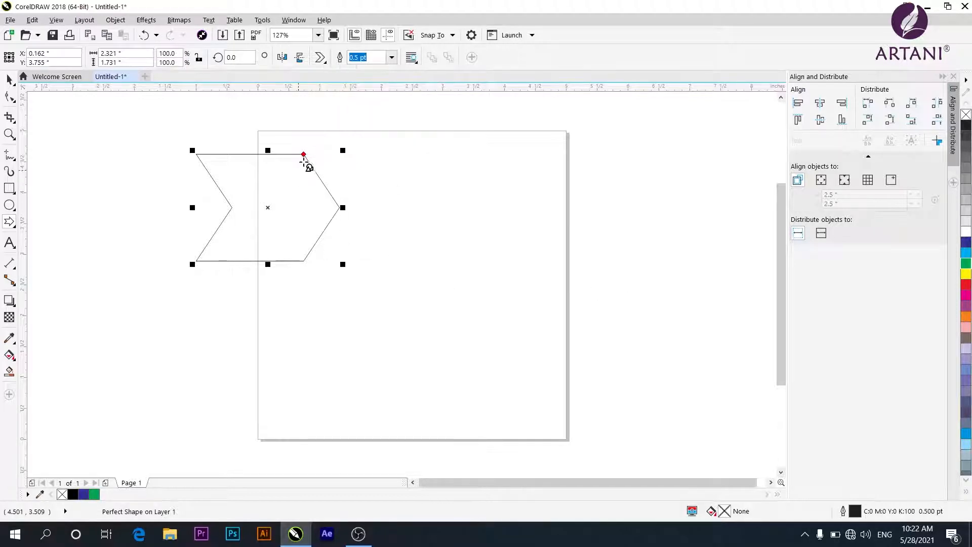
pyautogui.moveTo(304, 154); pyautogui.dragTo(286, 154)
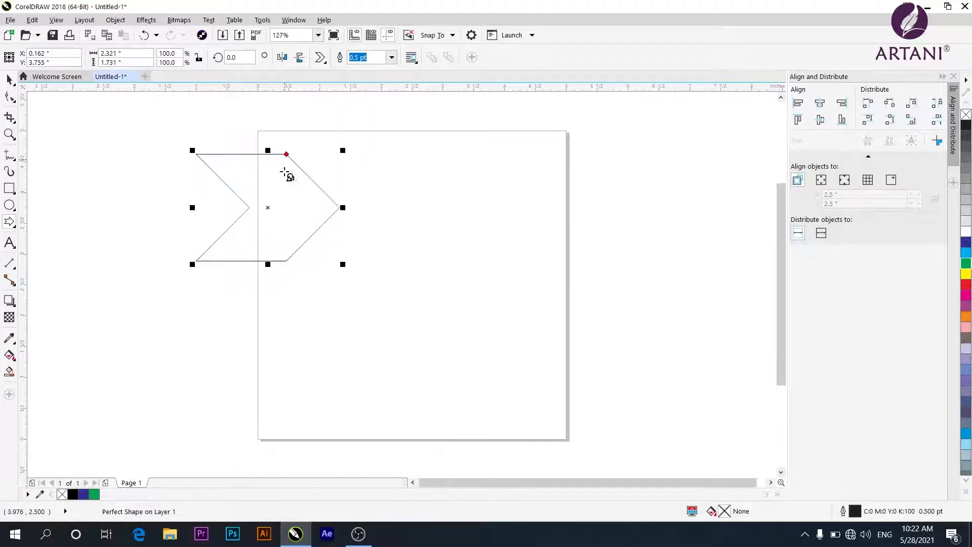
# Step: Scale the chevron down to about 0.42 by 0.31 inches and move it into the page's upper-left corner
pyautogui.moveTo(343, 265); pyautogui.dragTo(225, 199)
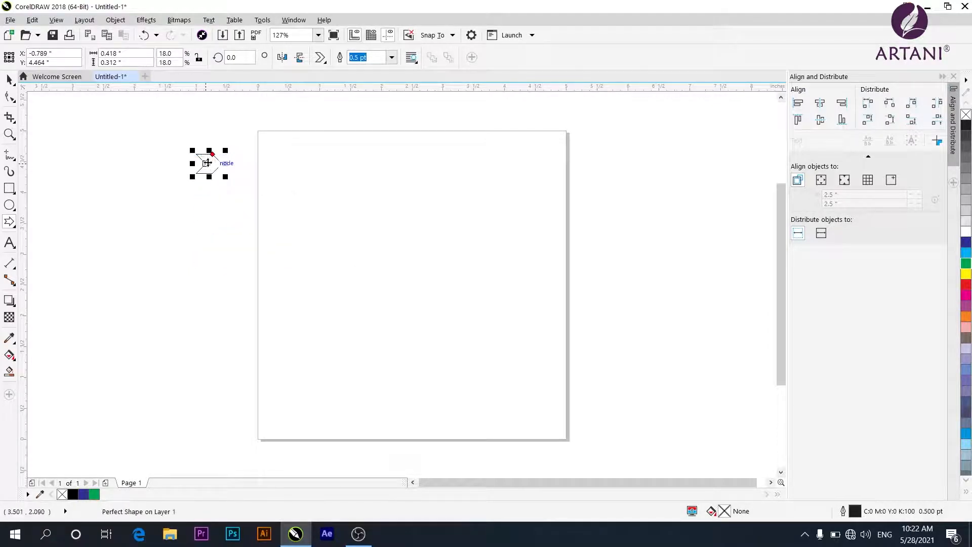
pyautogui.moveTo(207, 162); pyautogui.dragTo(278, 153)
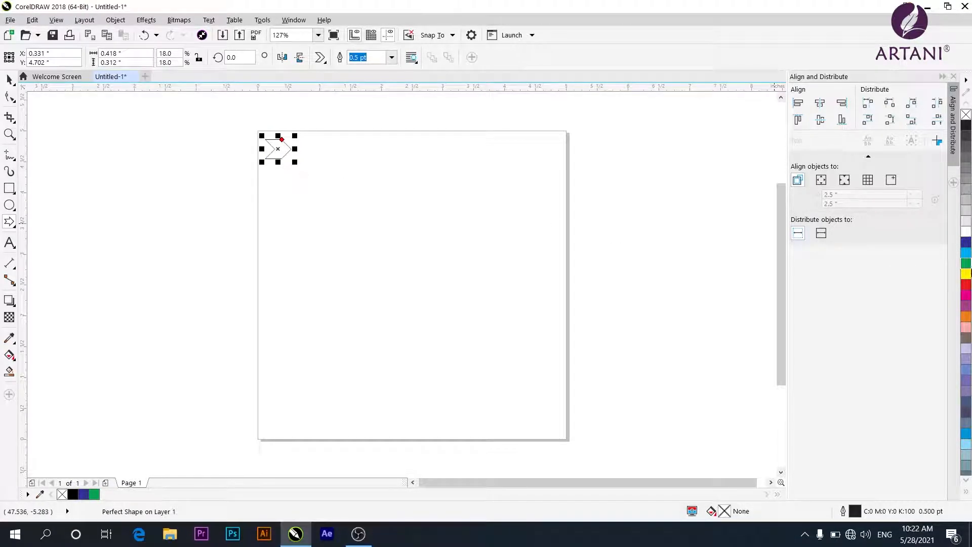
# Step: Colour the chevron's fill and outline yellow and duplicate it straight down in equal steps of about 0.63 inches into a column of seven
pyautogui.click(967, 275)
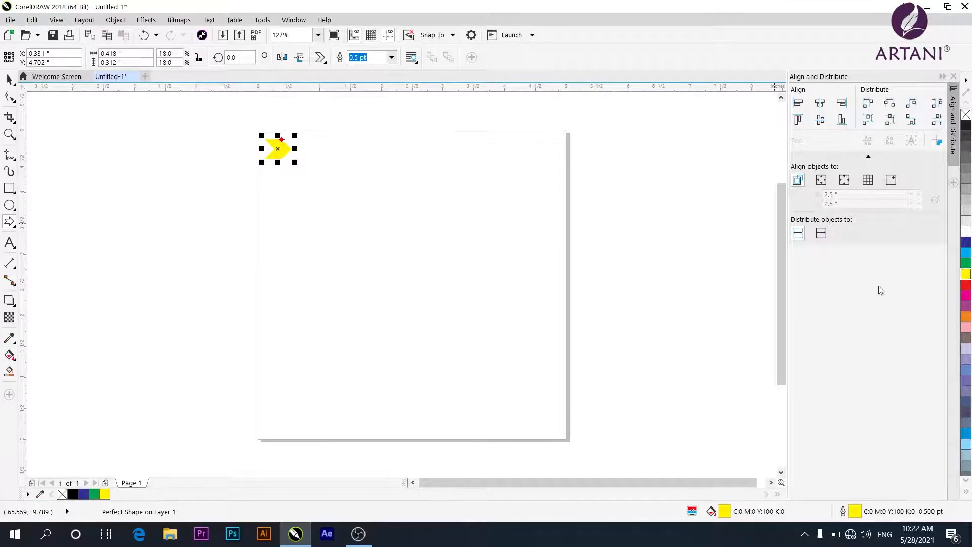
pyautogui.moveTo(277, 150); pyautogui.dragTo(278, 192)
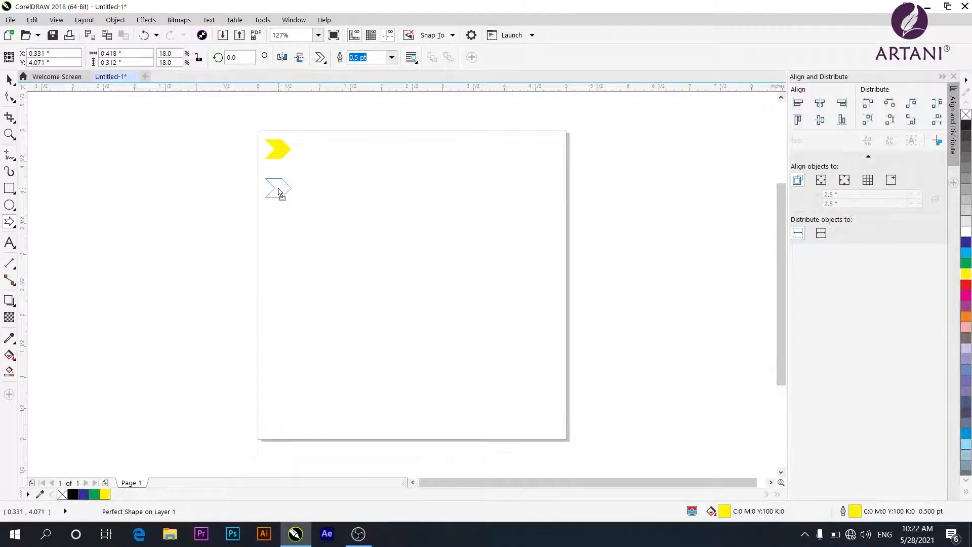
pyautogui.moveTo(278, 188); pyautogui.dragTo(278, 188)
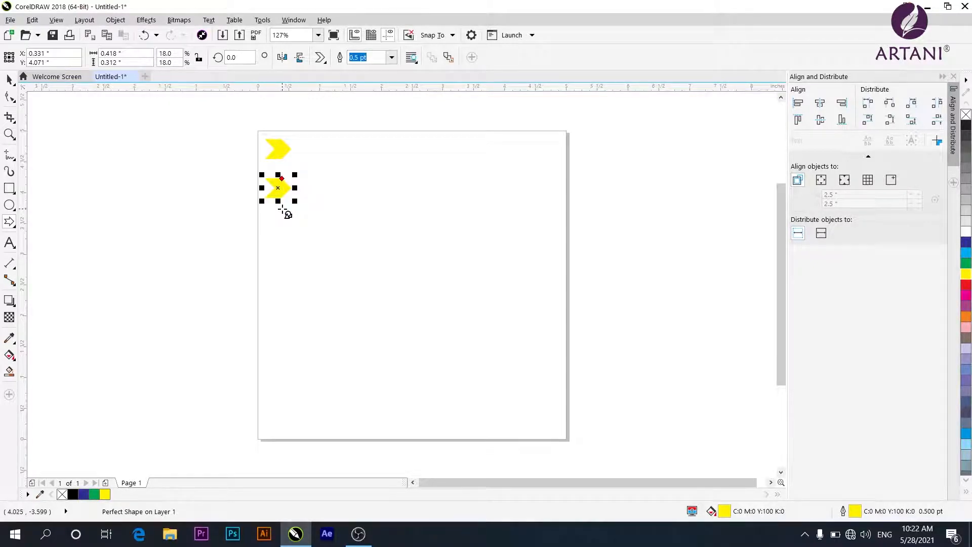
pyautogui.hotkey('ctrl', 'r')
pyautogui.hotkey('ctrl', 'r')
pyautogui.hotkey('ctrl', 'r')
pyautogui.hotkey('ctrl', 'r')
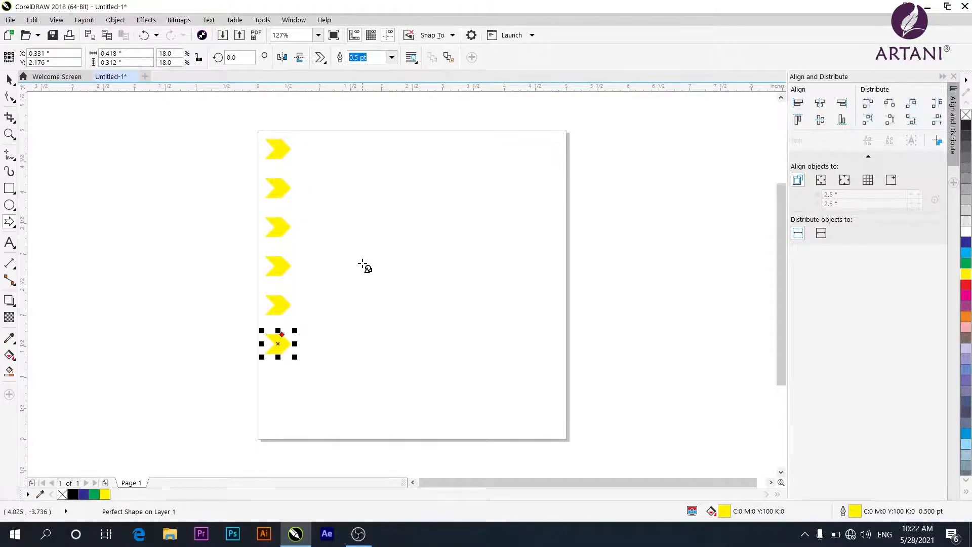
pyautogui.hotkey('ctrl', 'r')
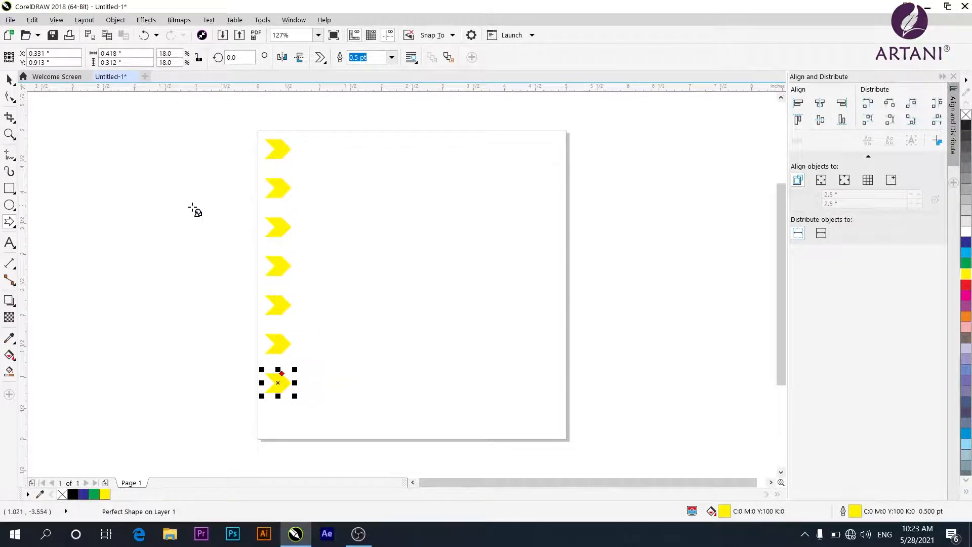
# Step: Draw a downward-pointing pentagon from the Flowchart Shapes, about 1.4 by 1.6 inches, in the upper middle of the page
pyautogui.click(17, 228)
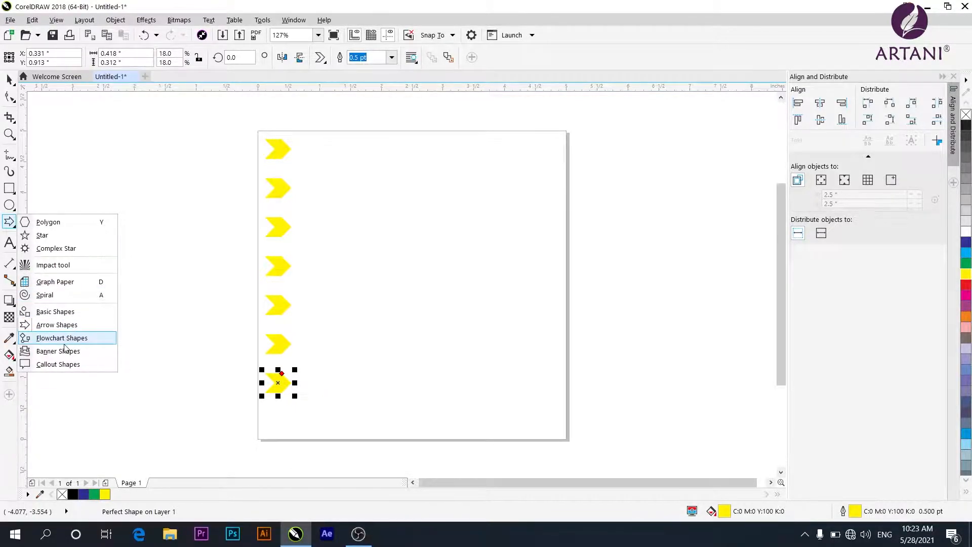
pyautogui.click(64, 345)
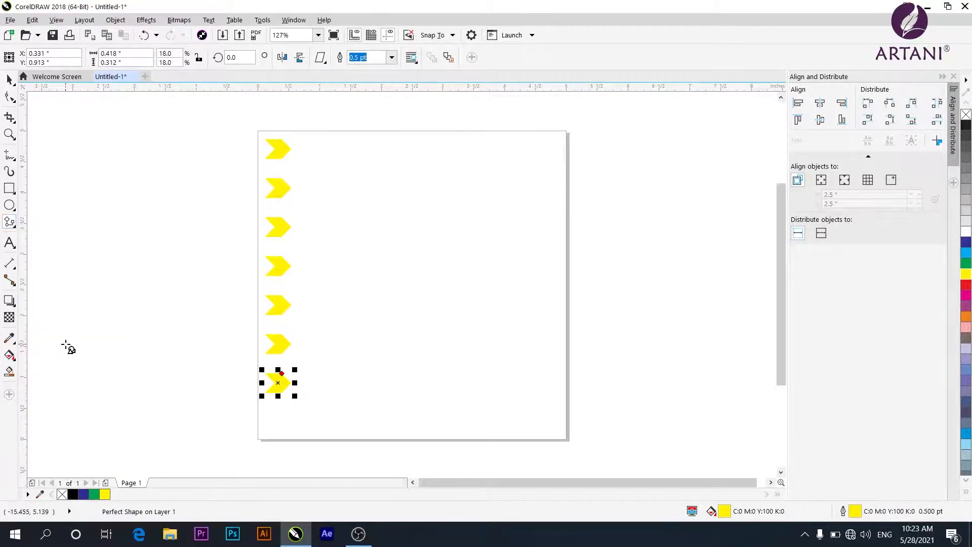
pyautogui.click(325, 61)
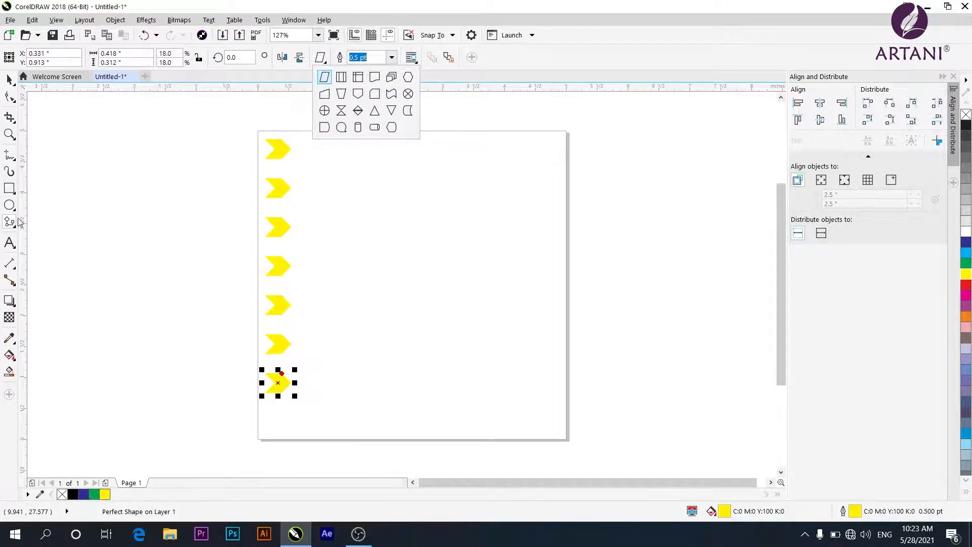
pyautogui.click(358, 94)
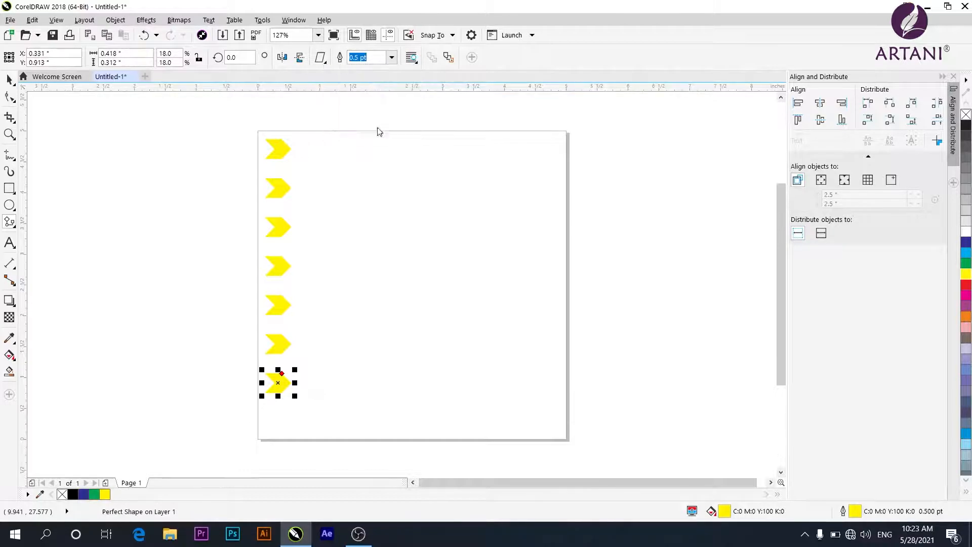
pyautogui.moveTo(384, 152); pyautogui.dragTo(471, 253)
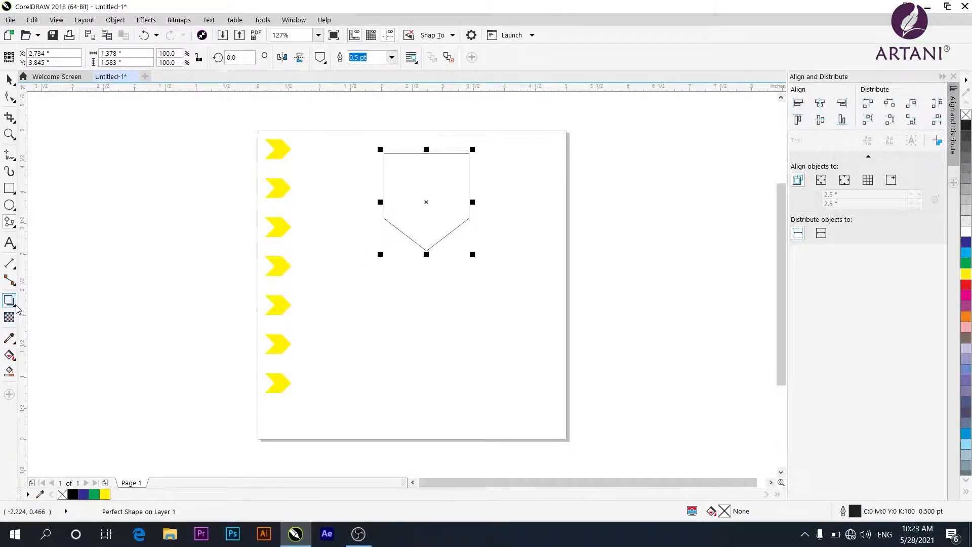
# Step: Draw a folded ribbon from the Banner Shapes, about 2.4 by 0.8 inches, across the page's right edge
pyautogui.click(14, 225)
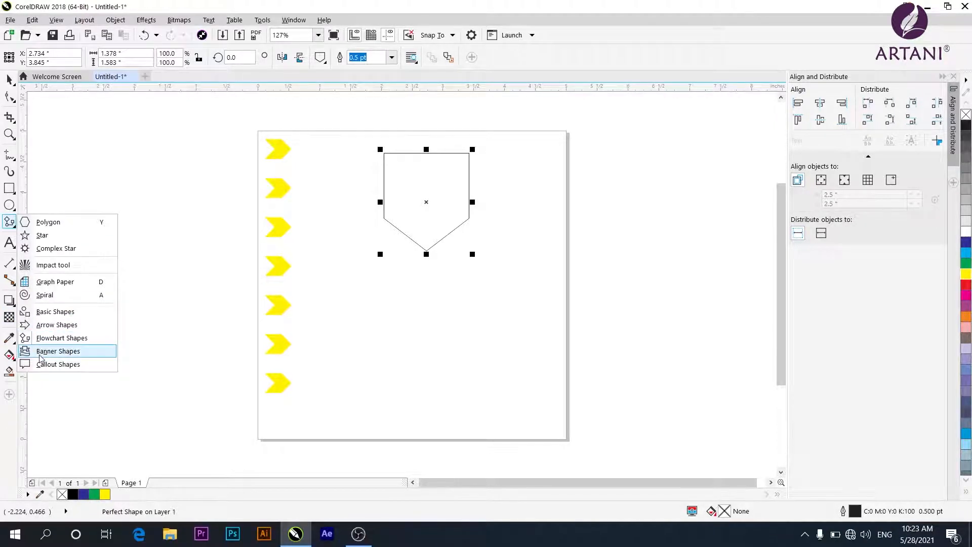
pyautogui.click(40, 352)
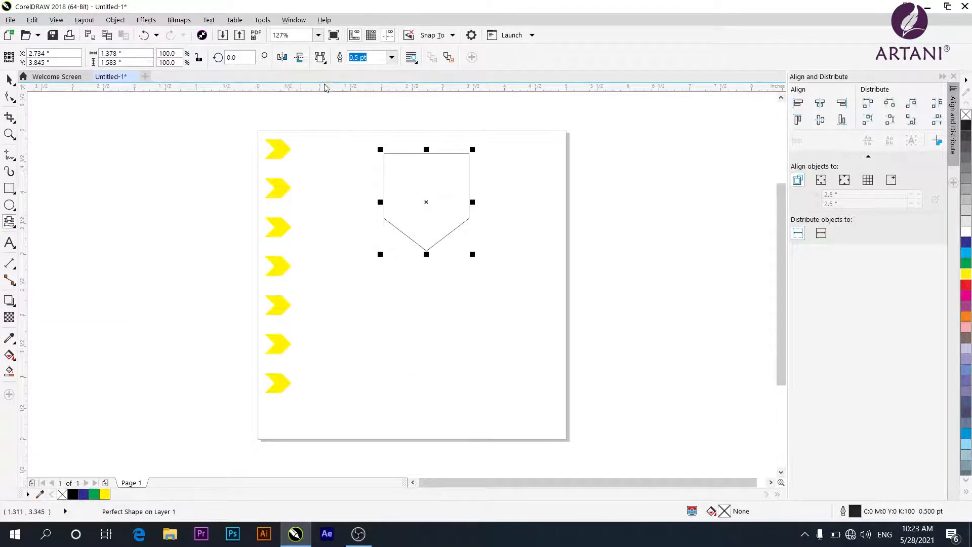
pyautogui.click(324, 59)
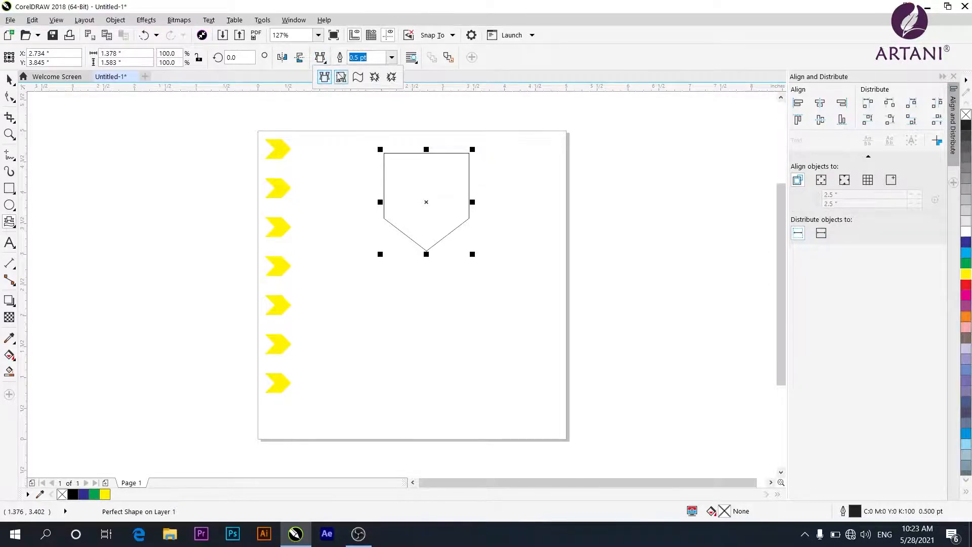
pyautogui.click(342, 79)
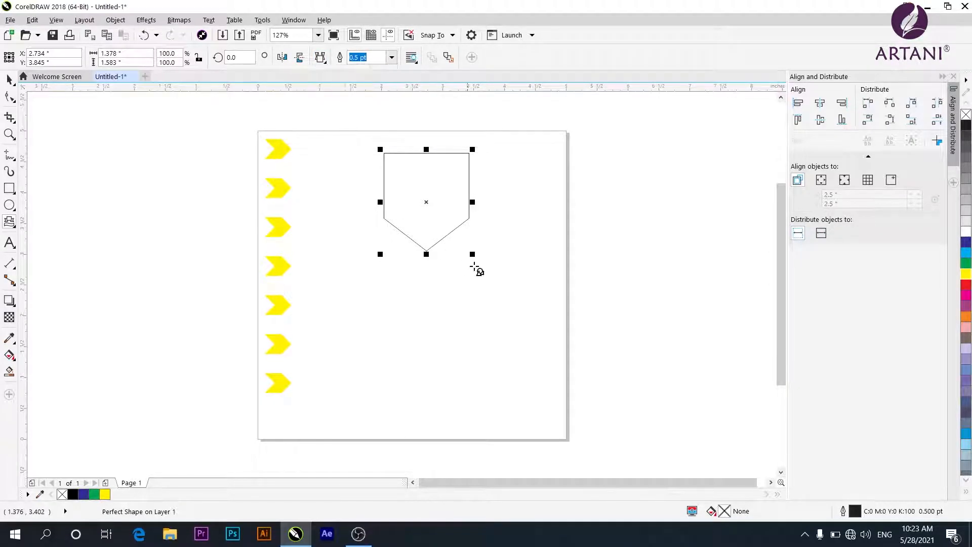
pyautogui.moveTo(521, 233); pyautogui.dragTo(673, 285)
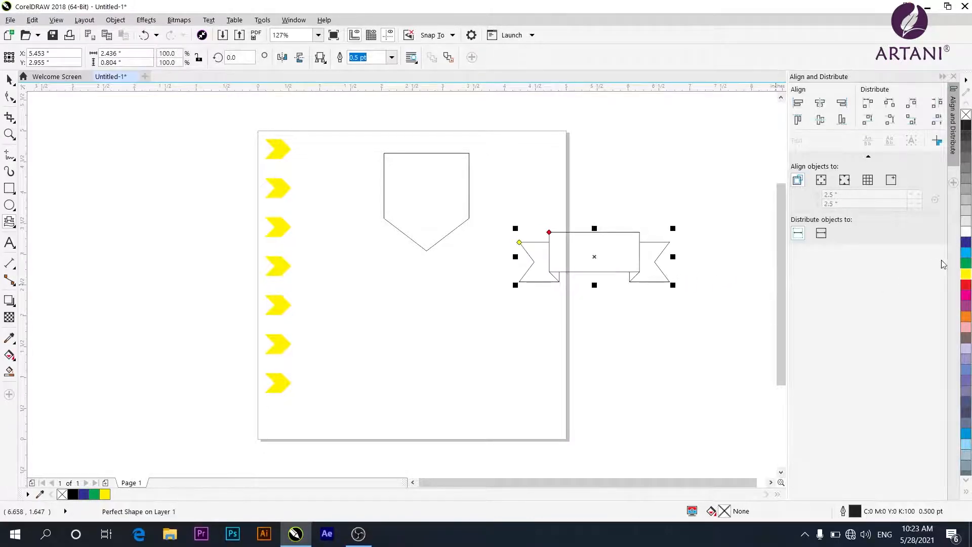
# Step: Fill the ribbon at the page's right edge with green and reshape it with a narrower centre panel and deeper folds
pyautogui.click(967, 264)
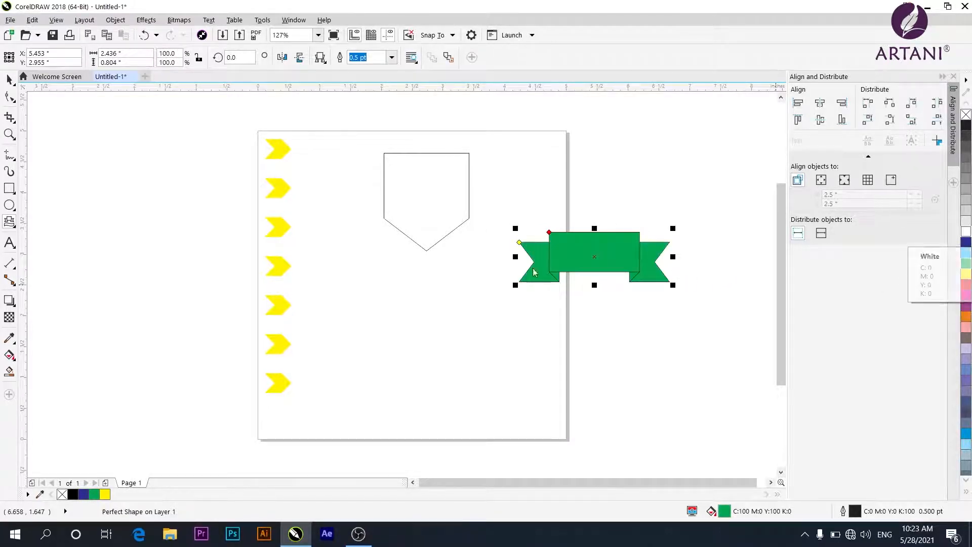
pyautogui.moveTo(520, 243); pyautogui.dragTo(595, 232)
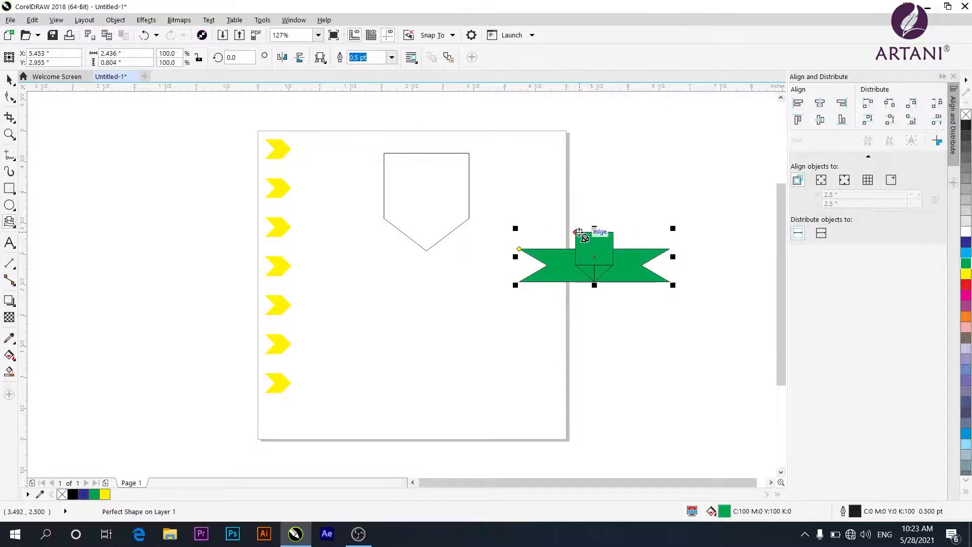
pyautogui.moveTo(575, 232); pyautogui.dragTo(559, 234)
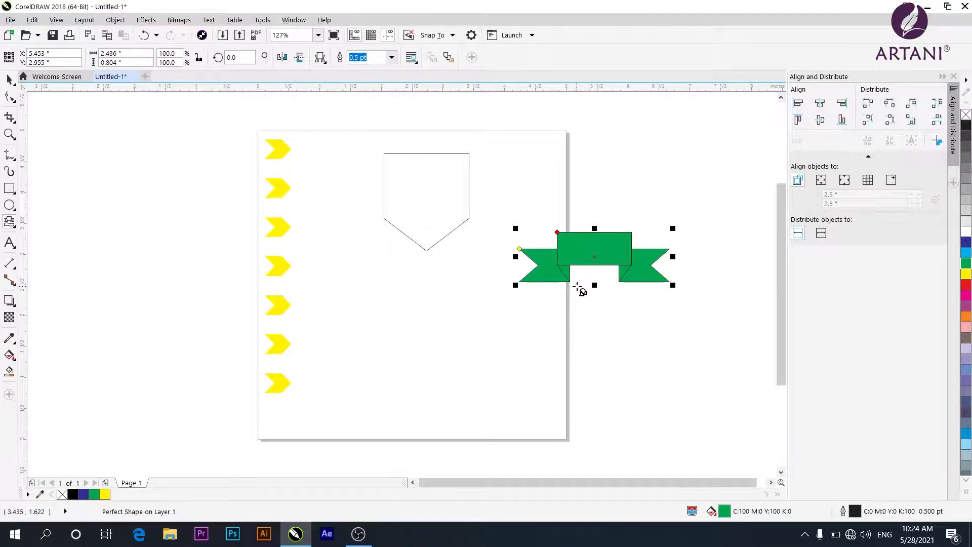
# Step: Draw an upward-folded ribbon banner, about 3.1 by 0.9 inches, across the page's left edge, filled red with no outline
pyautogui.click(325, 63)
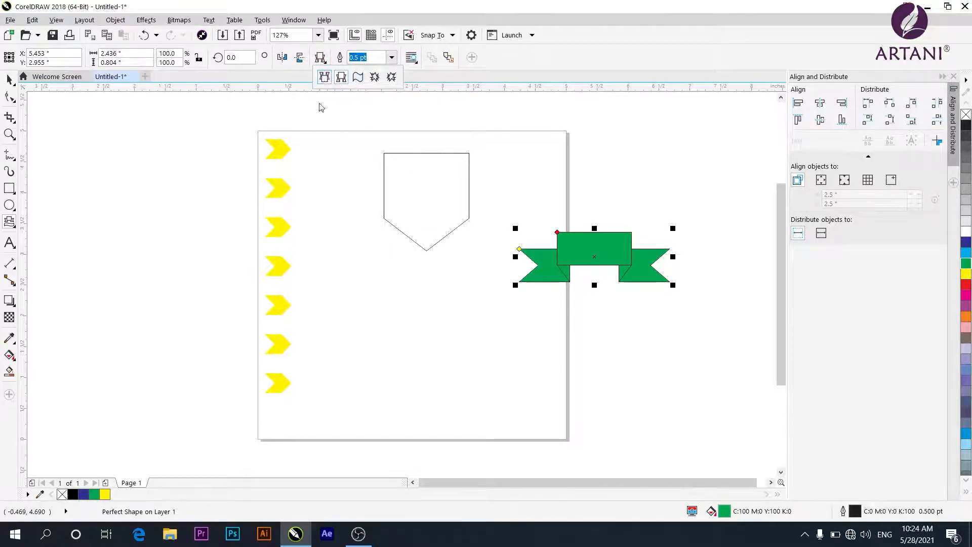
pyautogui.moveTo(116, 202); pyautogui.dragTo(311, 258)
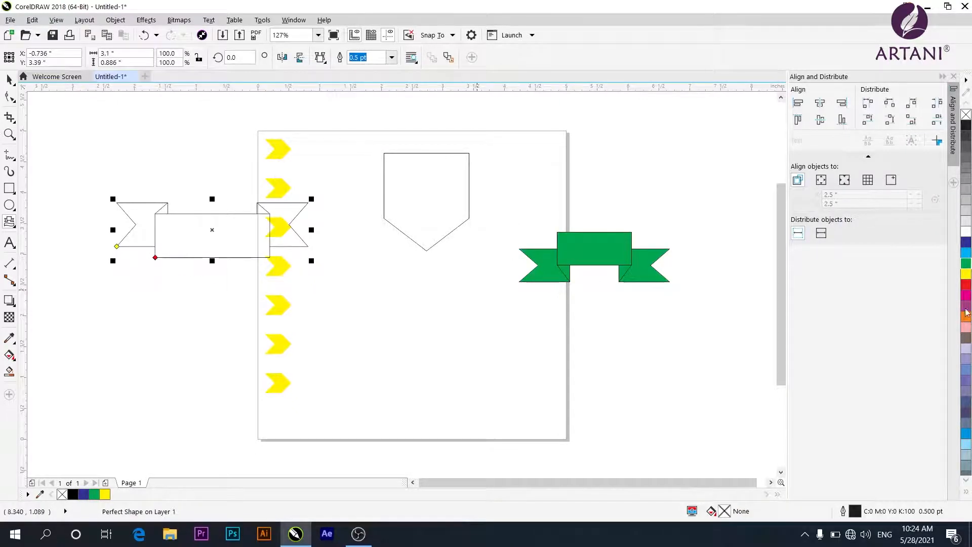
pyautogui.click(966, 287)
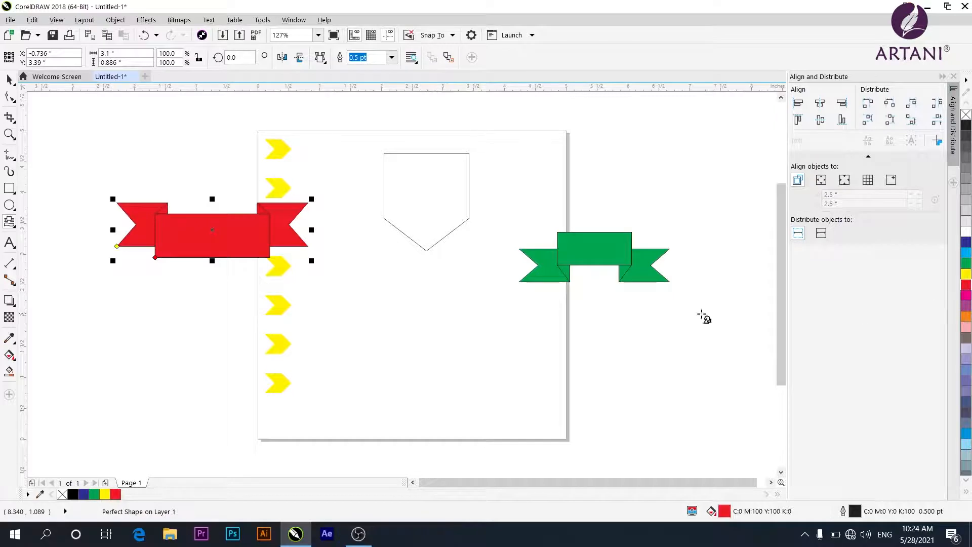
pyautogui.rightClick(967, 115)
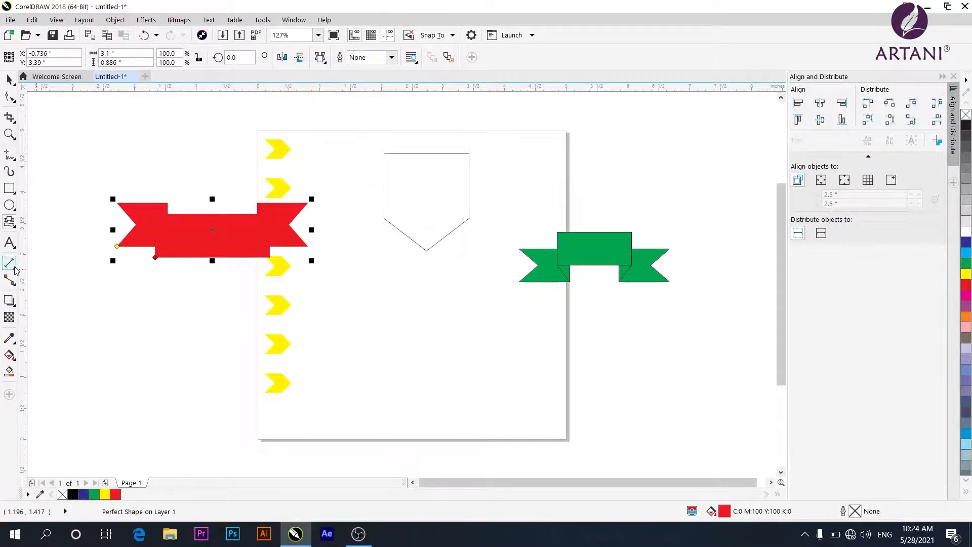
# Step: Draw a round speech bubble from the Callout Shapes, about 2.1 by 1.9 inches, below the downward-pointing pentagon
pyautogui.click(16, 228)
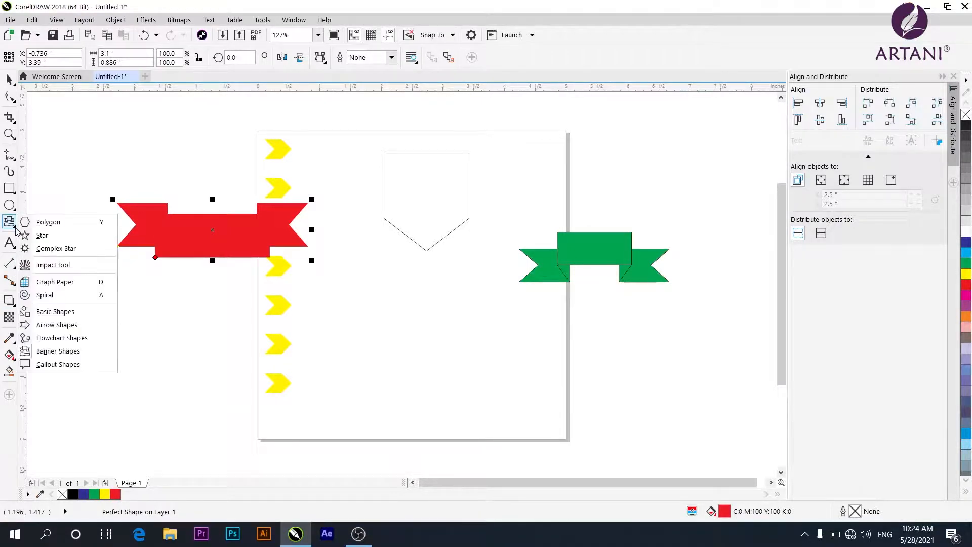
pyautogui.click(65, 366)
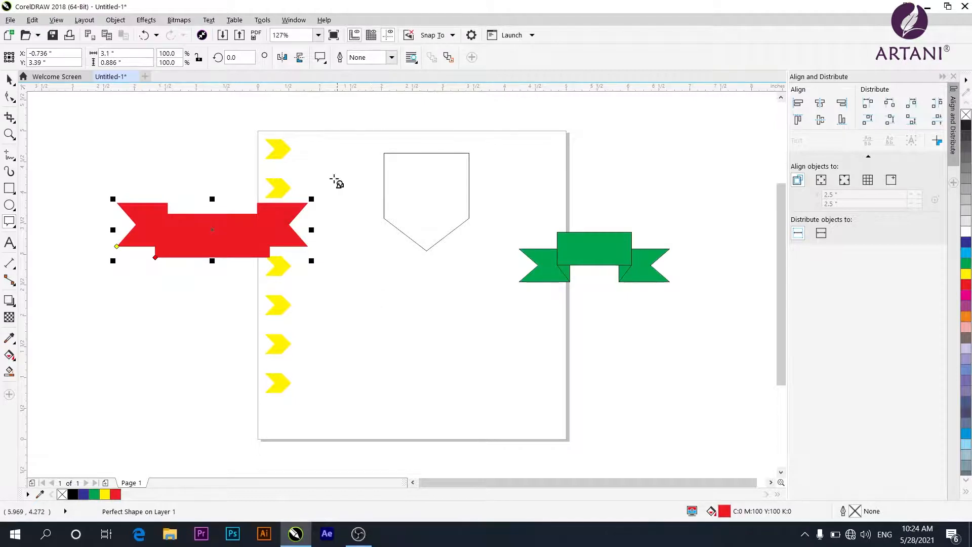
pyautogui.click(323, 60)
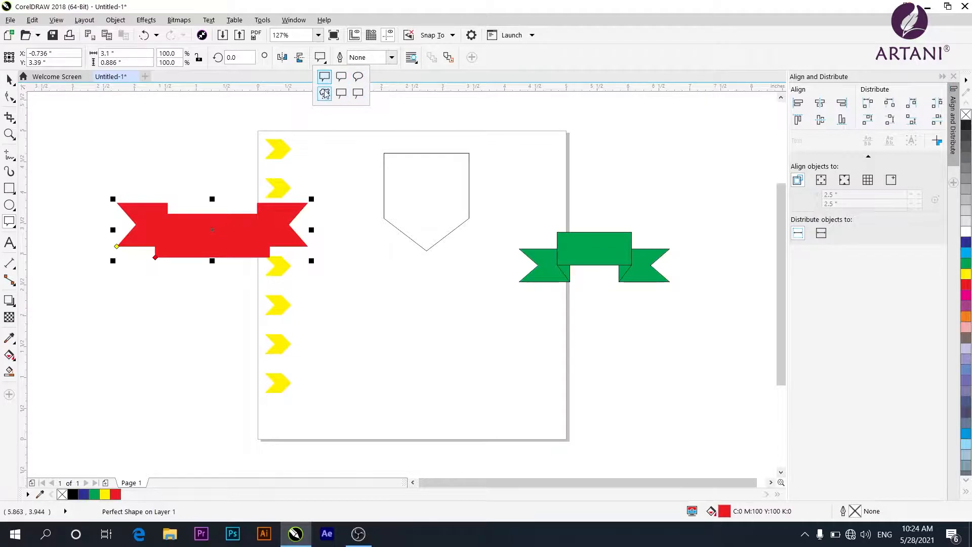
pyautogui.click(359, 77)
pyautogui.moveTo(385, 266)
pyautogui.mouseDown()
pyautogui.moveTo(516, 364)
pyautogui.moveTo(518, 384)
pyautogui.mouseUp()
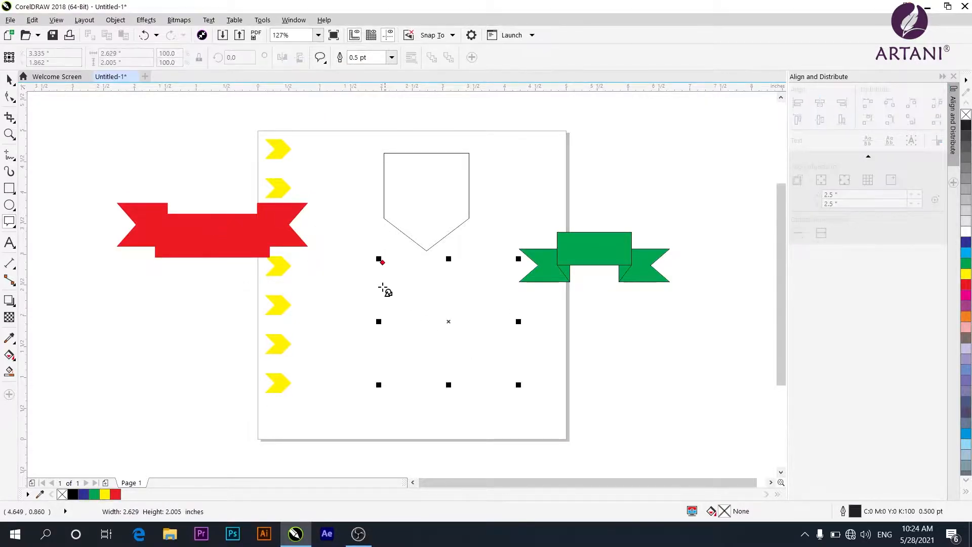
# Step: Swing the round callout's pointer around the circle so that its tip ends at the lower left
pyautogui.moveTo(381, 261); pyautogui.dragTo(553, 322)
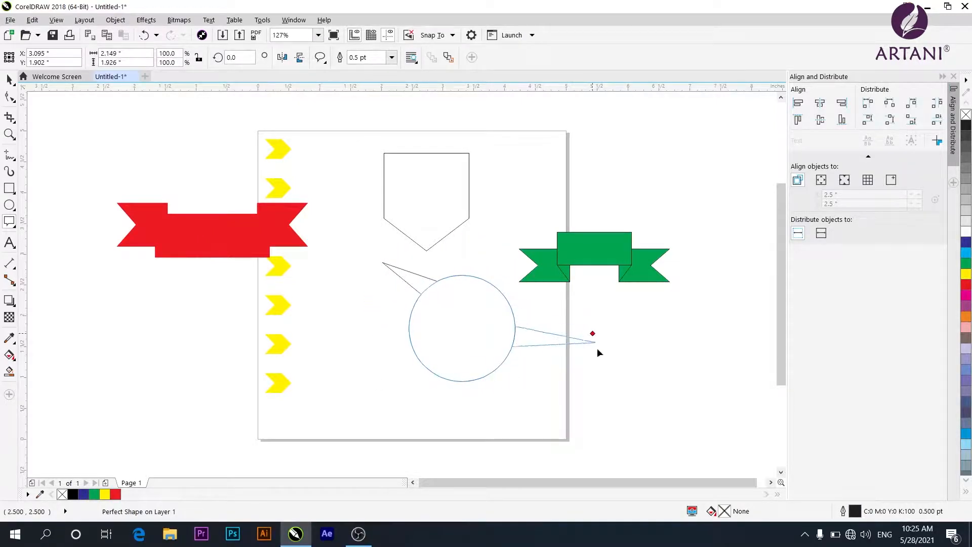
pyautogui.moveTo(598, 352); pyautogui.dragTo(610, 377)
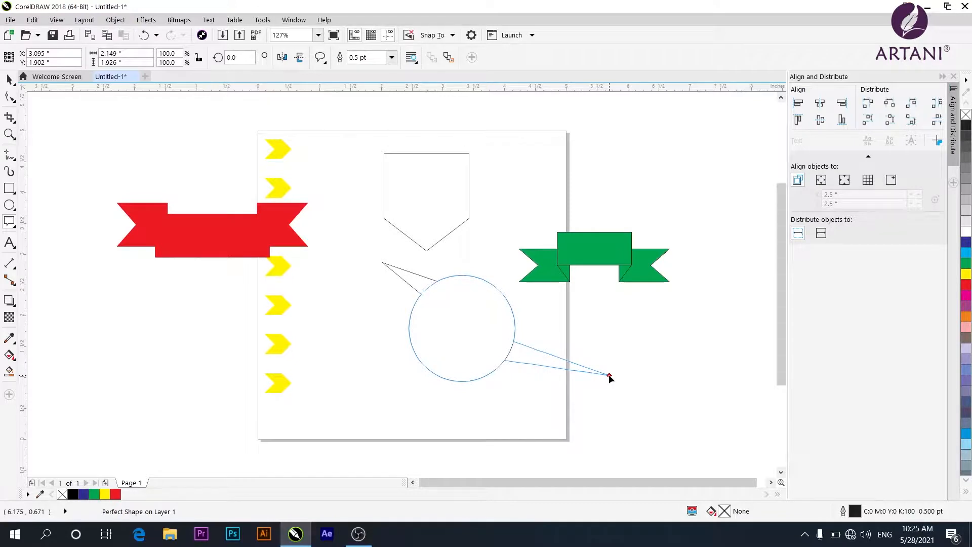
pyautogui.moveTo(610, 377); pyautogui.dragTo(376, 365)
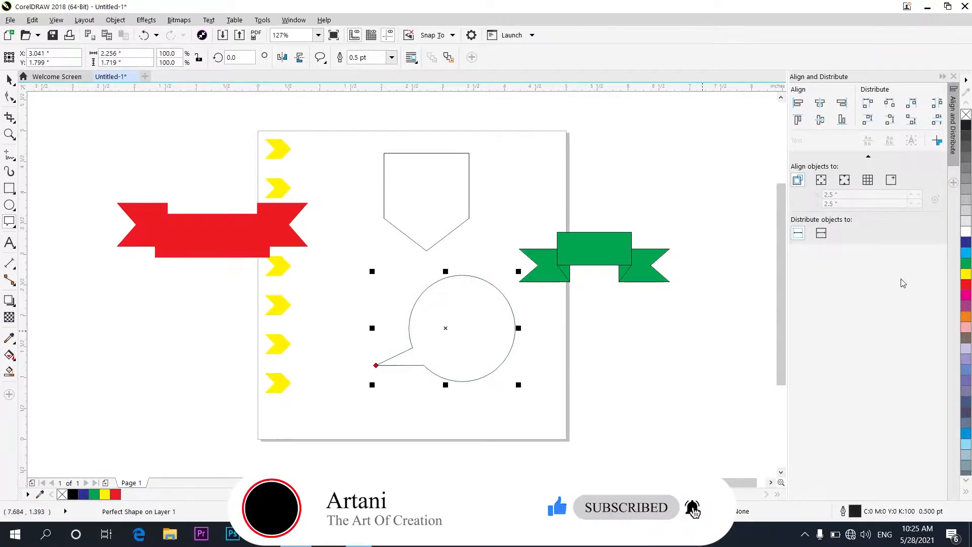